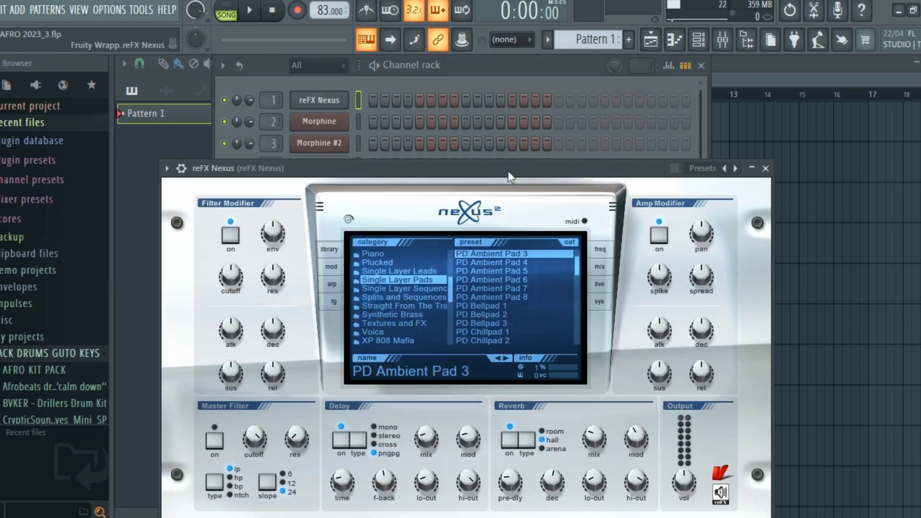
Step: Close the reFX Nexus plugin window and open the piano roll for the reFX Nexus channel
drag(496, 171, 482, 87)
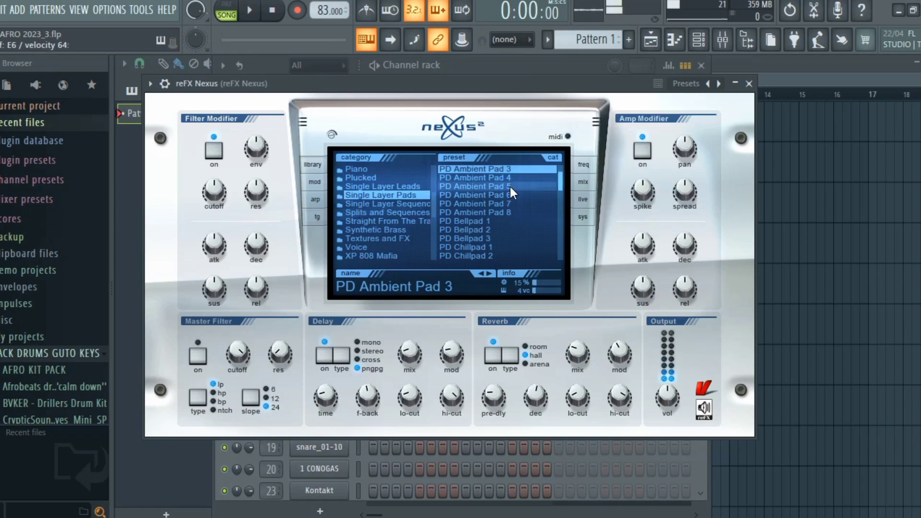
click(750, 84)
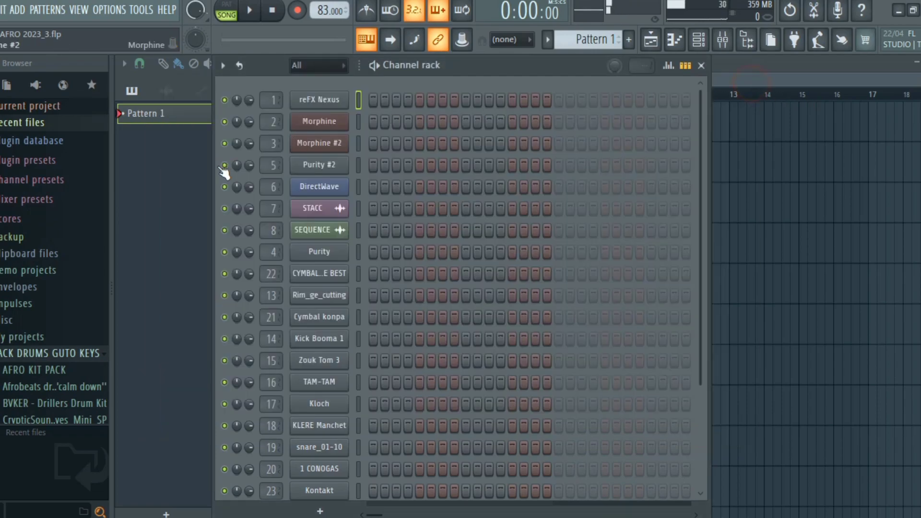
right_click(328, 97)
click(404, 98)
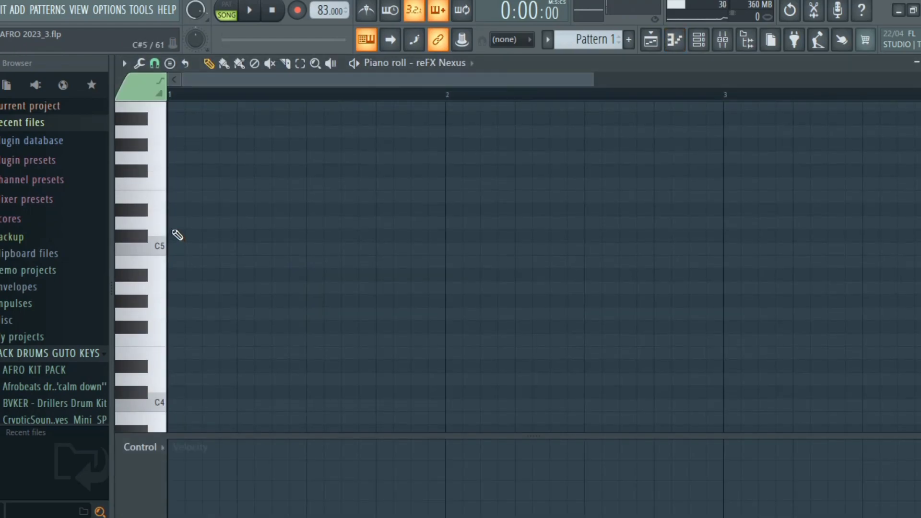
Step: Enter the first chord D#5, G5 and A#5 at the start of bar 1, each note six steps long
click(132, 214)
click(178, 209)
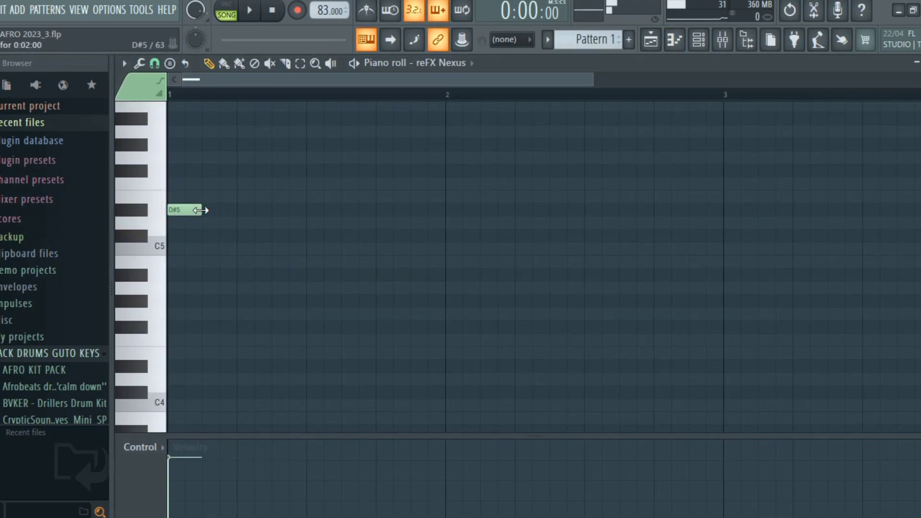
drag(202, 210, 276, 207)
scroll(175, 240, up, 3)
click(177, 236)
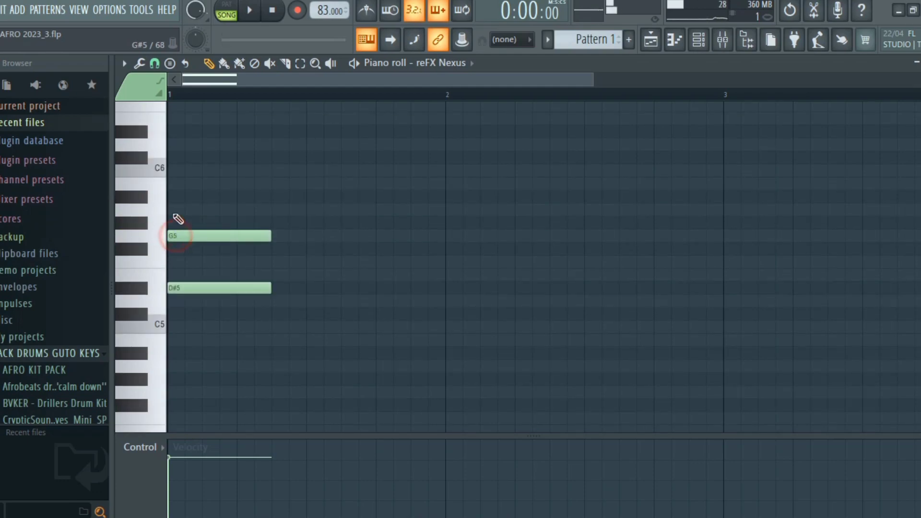
click(172, 196)
Step: Add a second chord of D5, G5 and A#5, ten steps long, filling the rest of bar 1, and play it back
click(288, 301)
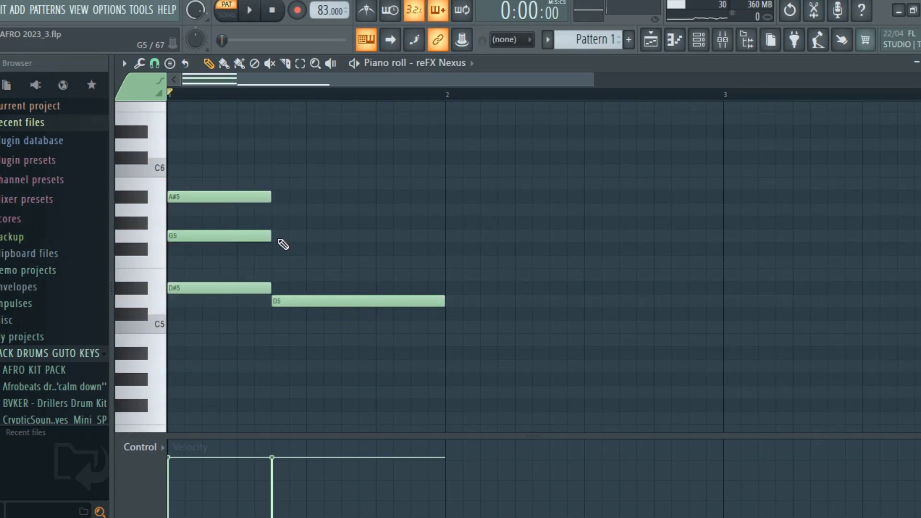
click(274, 236)
click(277, 197)
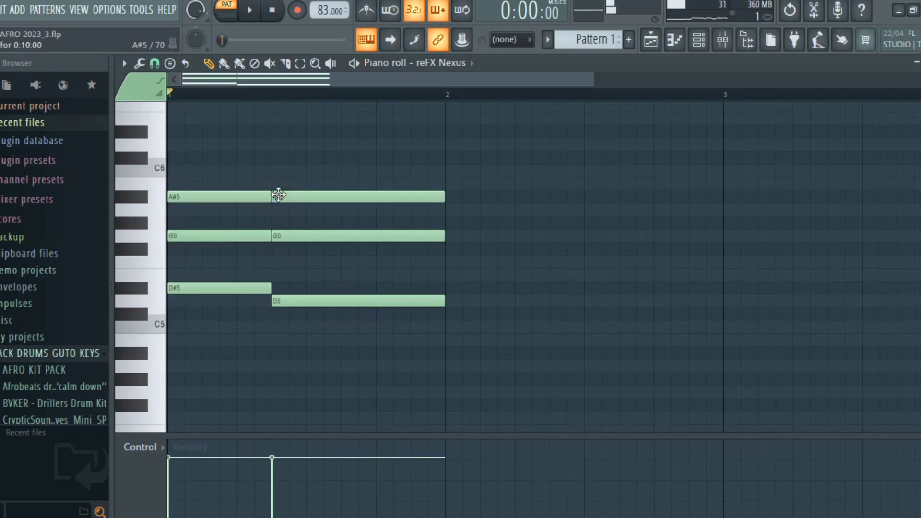
key(space)
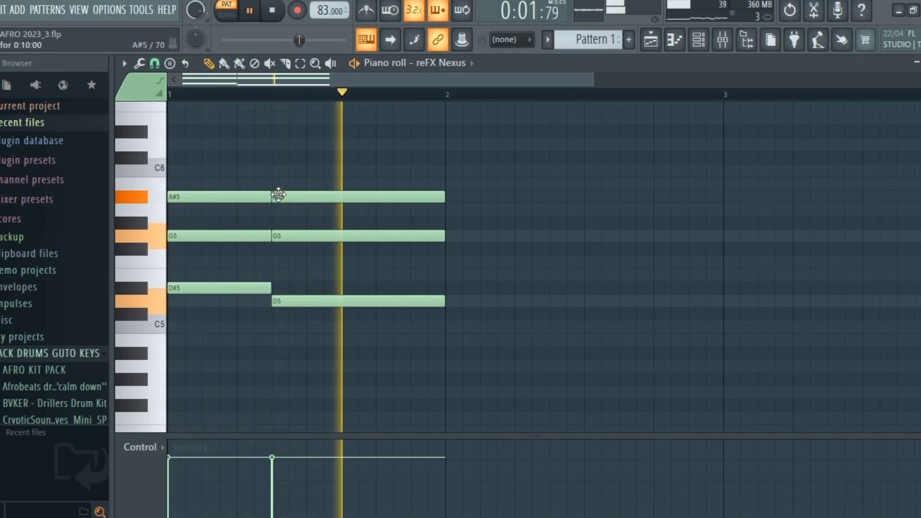
key(space)
Step: Add a third chord of D5, F5 and A#5, six steps long, at the start of bar 2
click(446, 301)
click(452, 262)
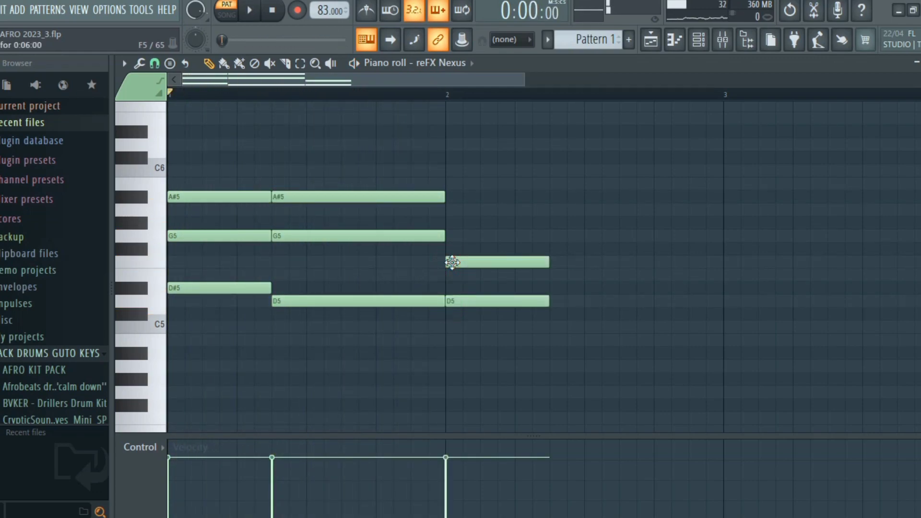
click(452, 196)
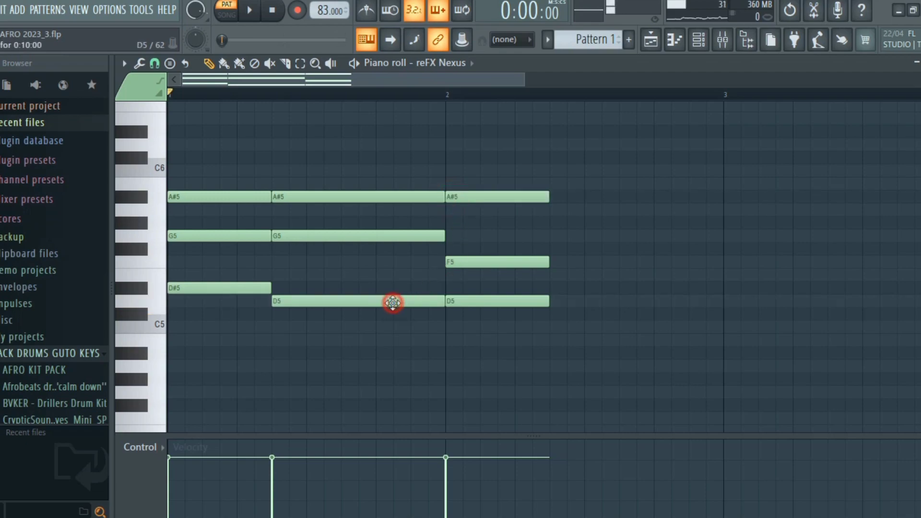
Step: Add a fourth chord of C5, F5 and A5, ten steps long, filling the rest of bar 2, and play the progression
click(560, 327)
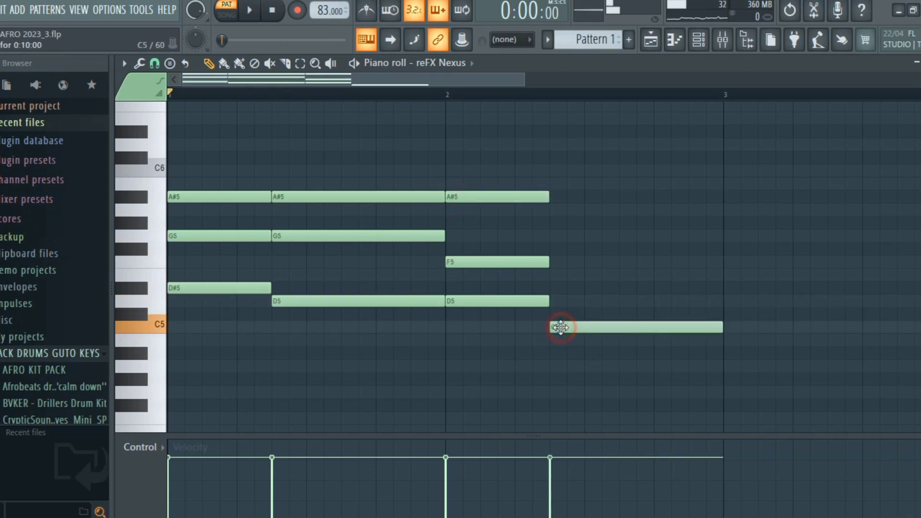
click(556, 263)
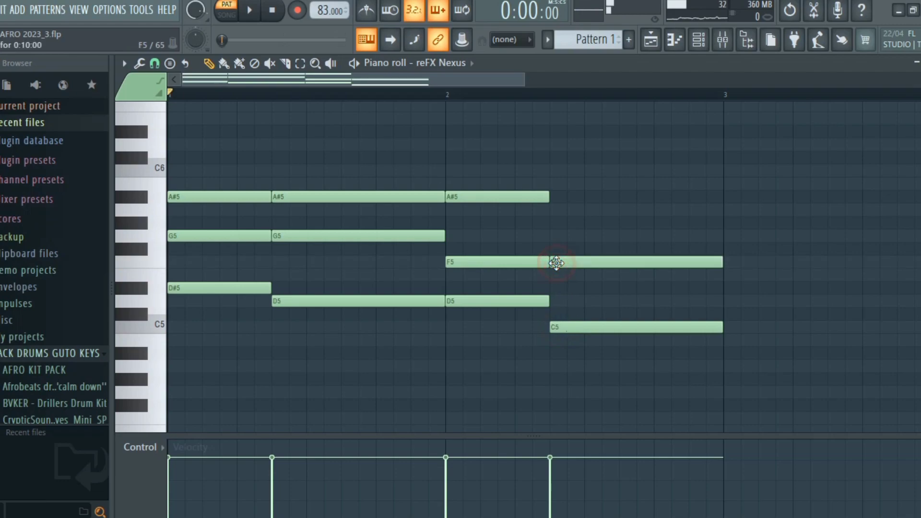
click(557, 210)
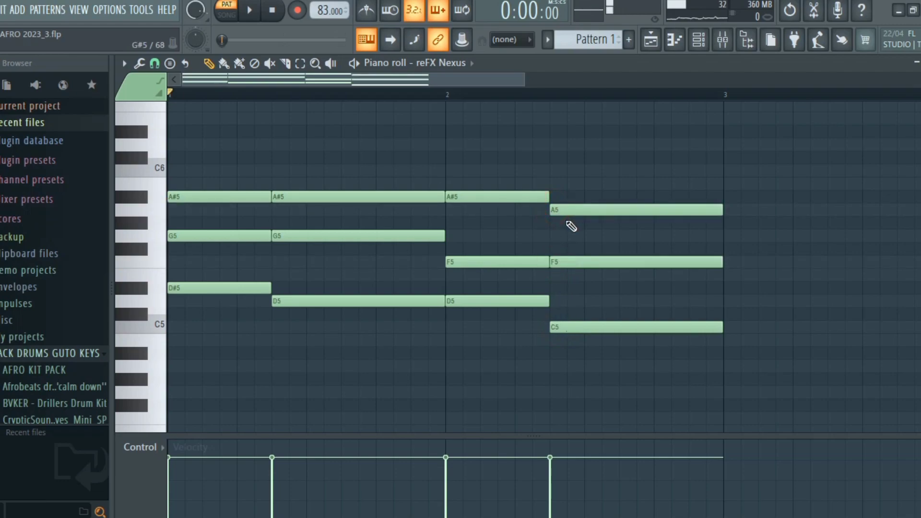
key(space)
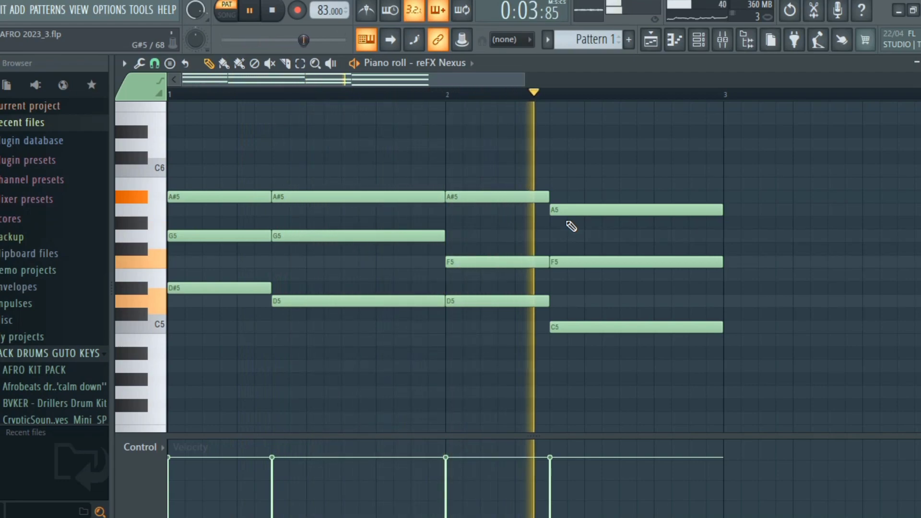
key(space)
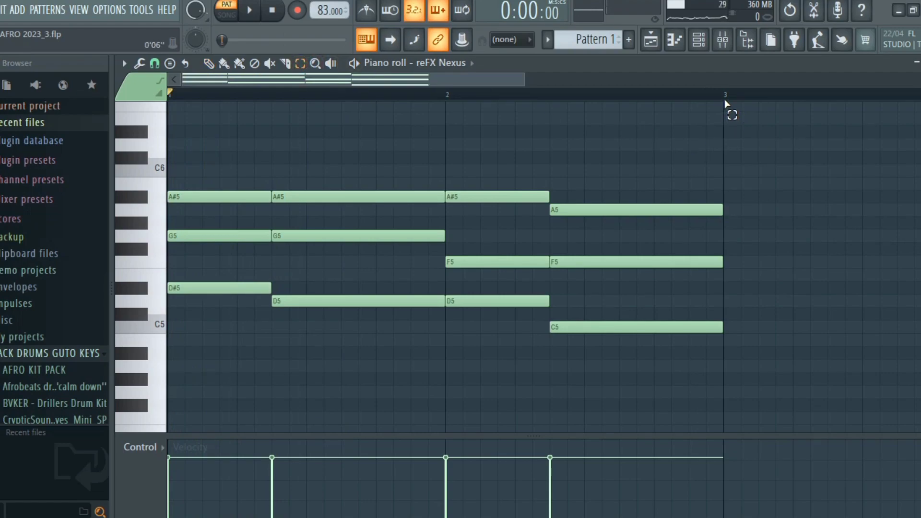
Step: Duplicate the two-bar chord progression into bars 3 and 4
drag(725, 95, 637, 96)
drag(556, 149, 118, 267)
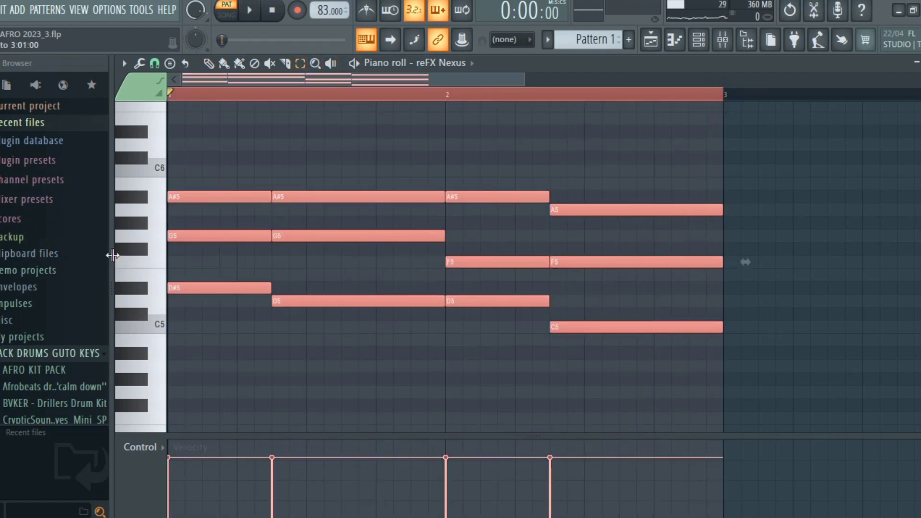
key(ctrl+b)
key(ctrl+d)
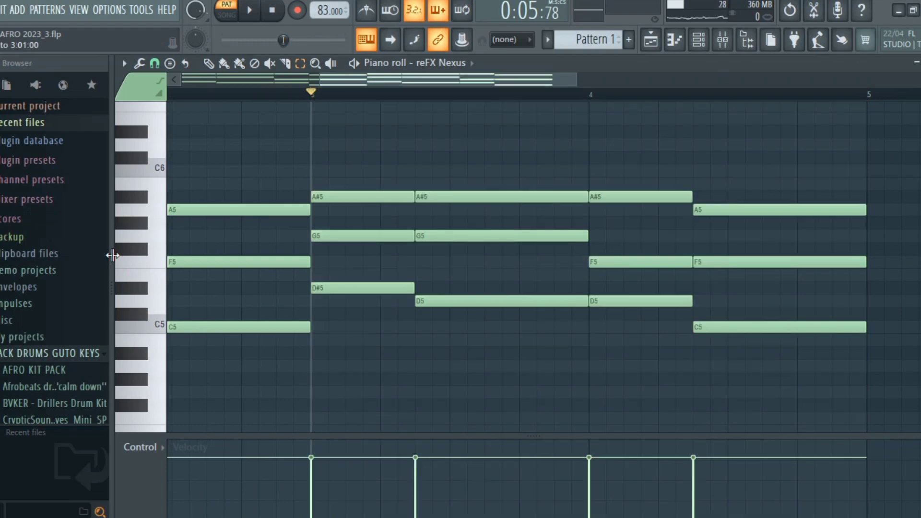
drag(410, 79, 161, 75)
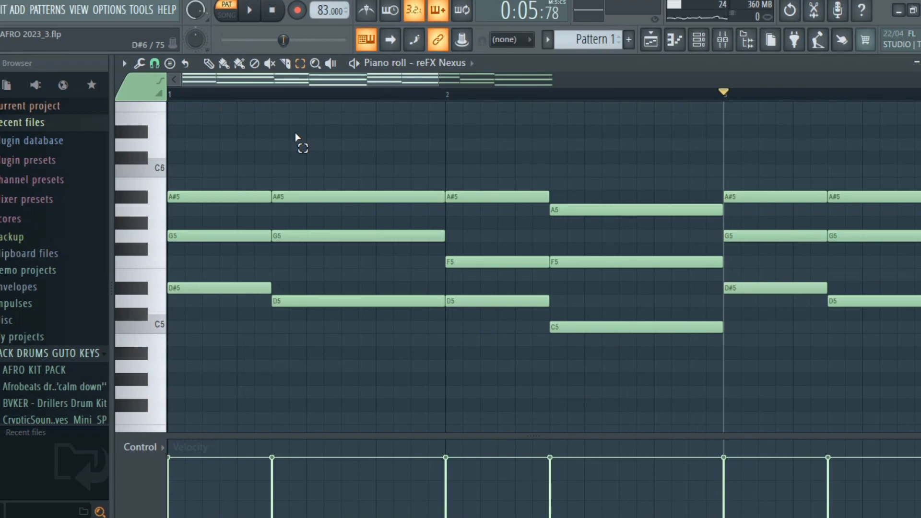
Step: Apply a slight velocity spread to all the chord notes with the Strumizer's start velocity strength, listening to the result
key(ctrl+a)
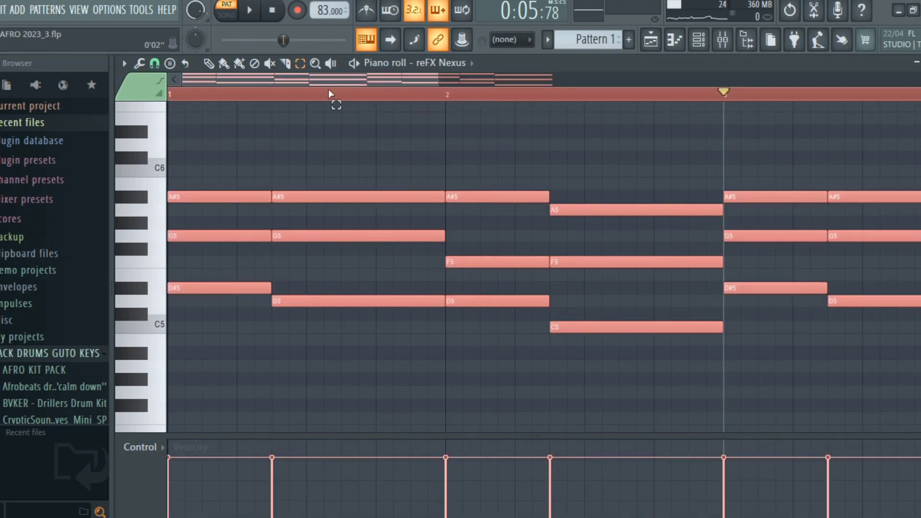
key(alt+s)
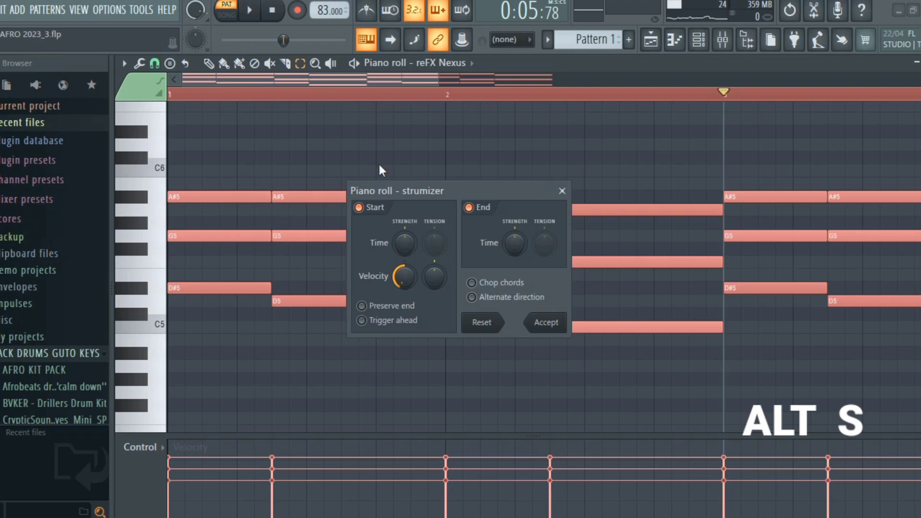
drag(417, 283, 417, 302)
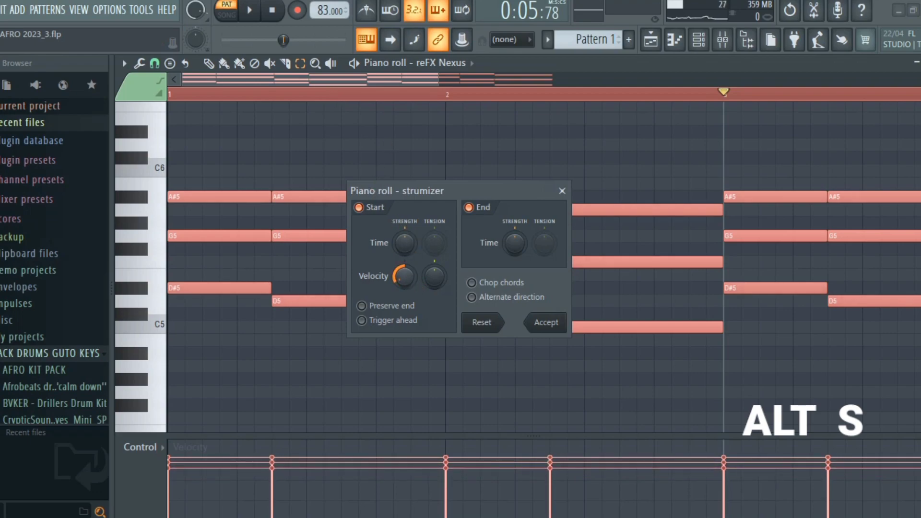
key(space)
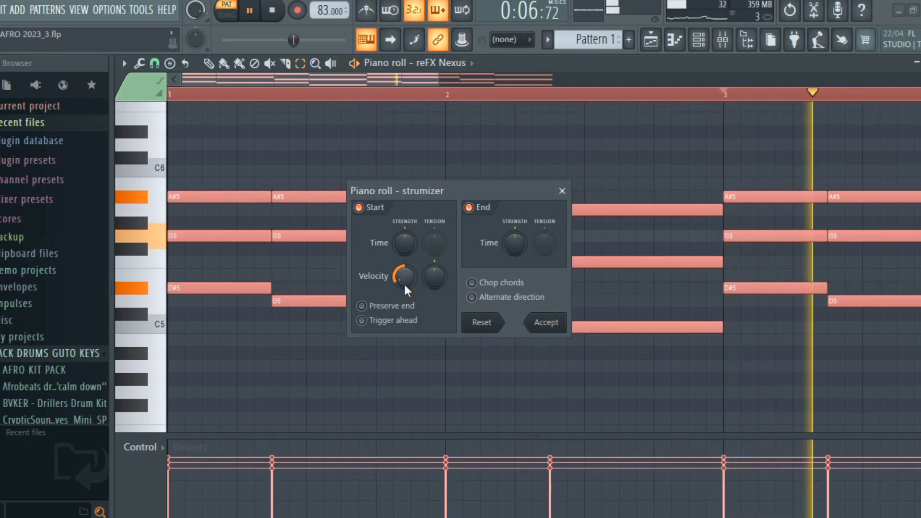
click(546, 324)
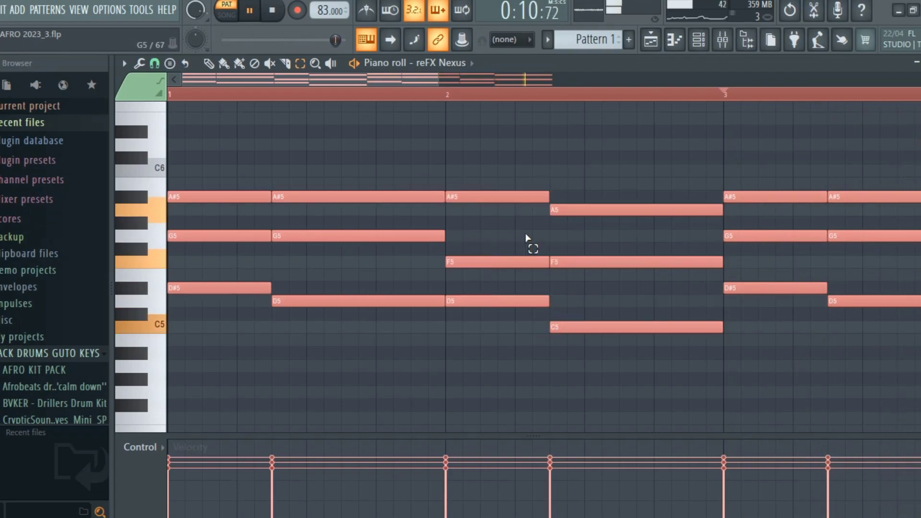
key(ctrl+d)
key(space)
Step: Place Pattern 1 at bar 1 on Track 1 of the playlist and set the song position to the start
key(F5)
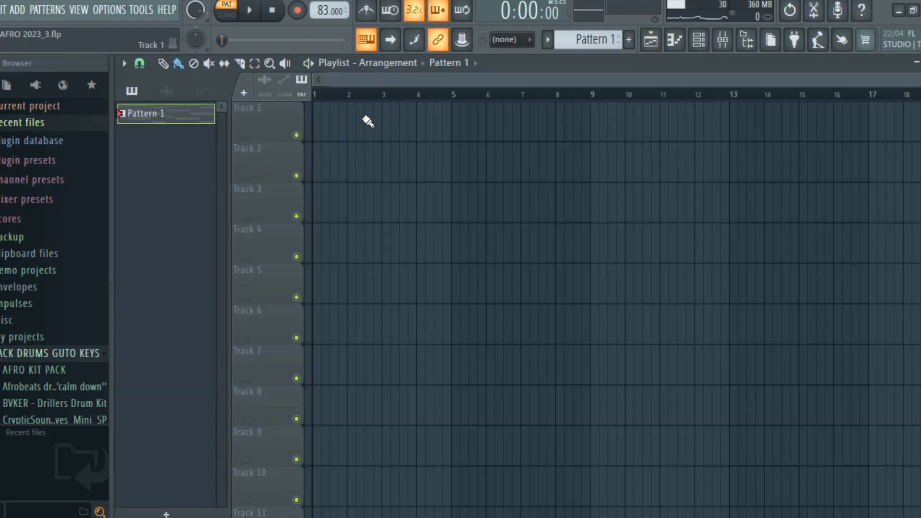
click(331, 118)
drag(401, 124, 385, 125)
click(314, 94)
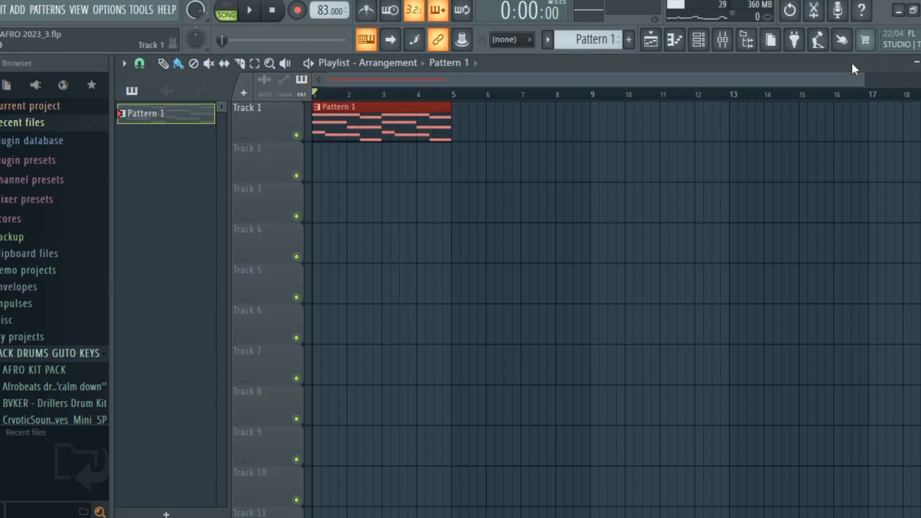
Step: Load the STR Acoustic Guitar NUC preset from the Strings bank in the first Morphine channel and close the plugin window
key(F6)
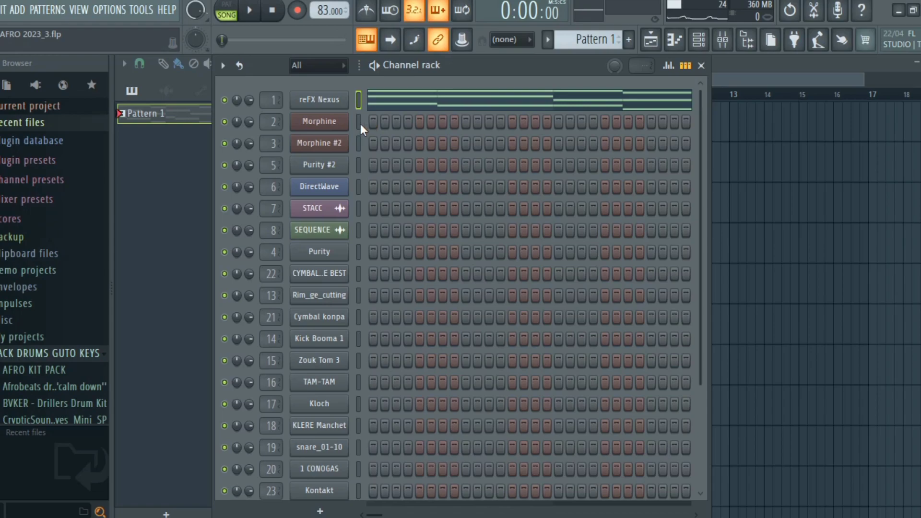
click(326, 121)
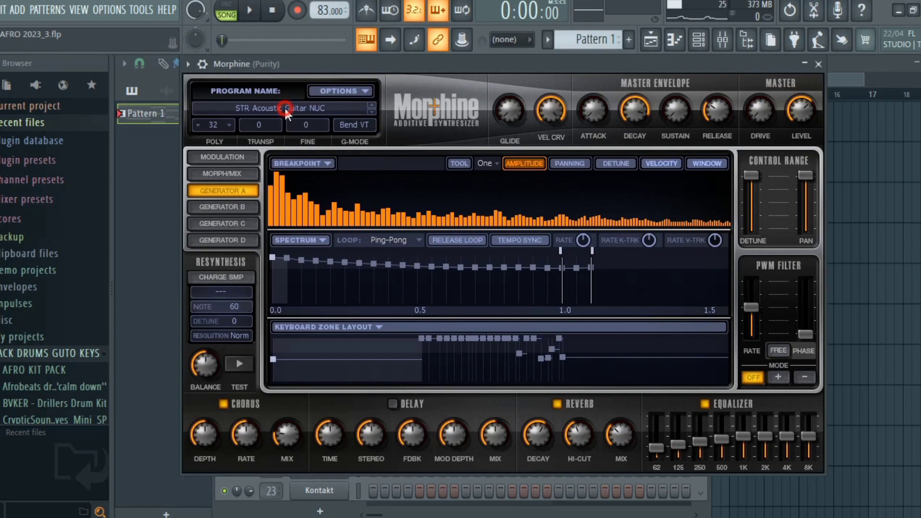
click(287, 109)
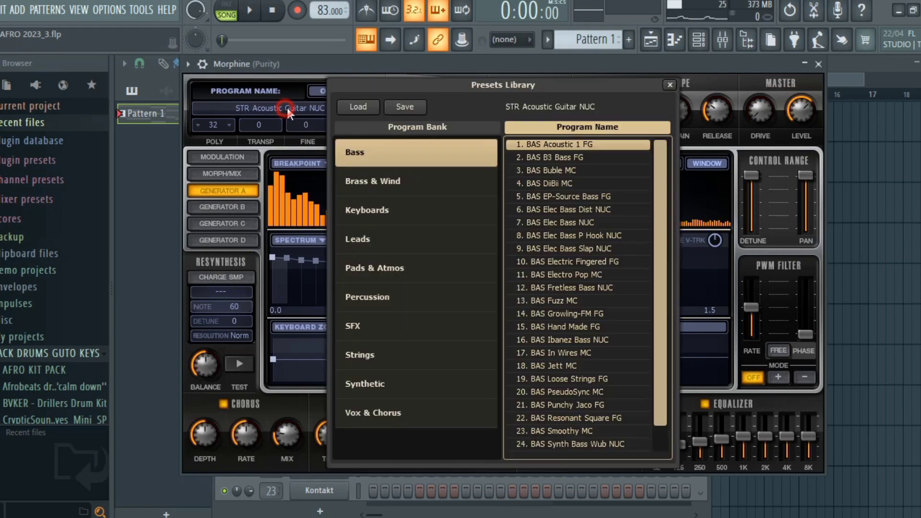
click(378, 352)
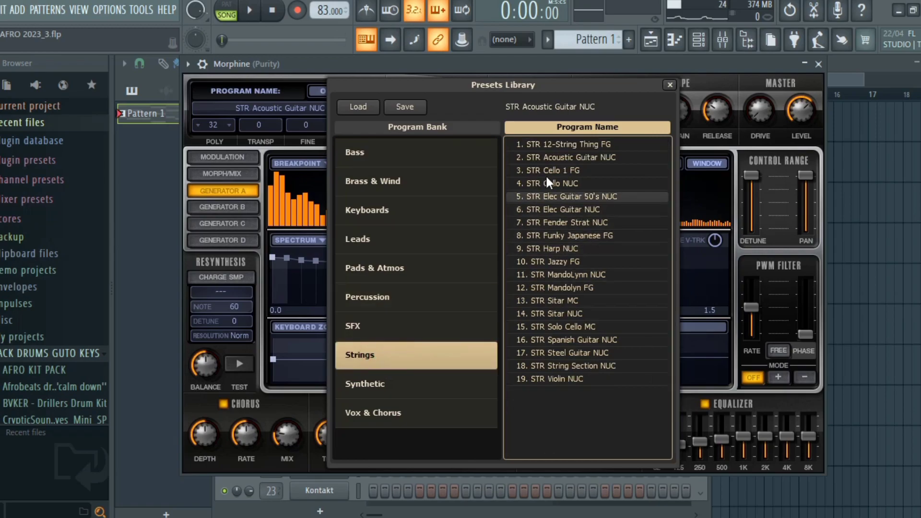
click(583, 157)
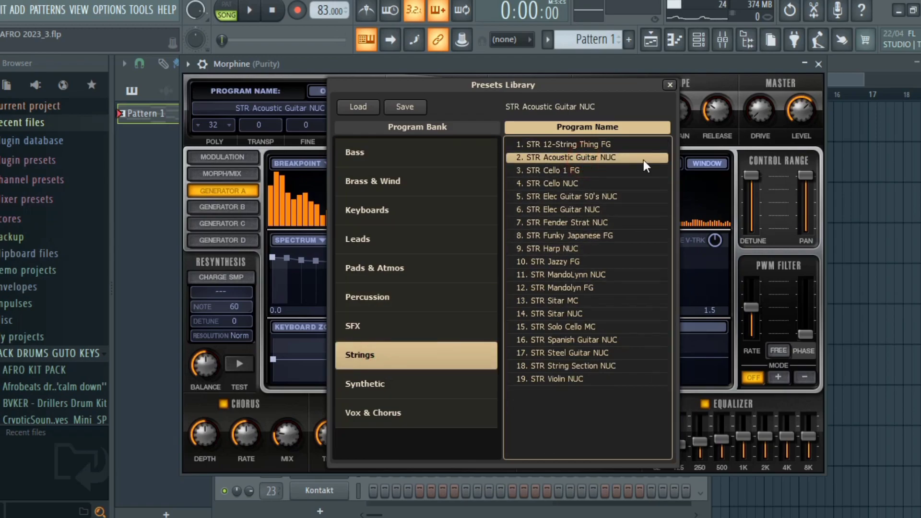
click(818, 64)
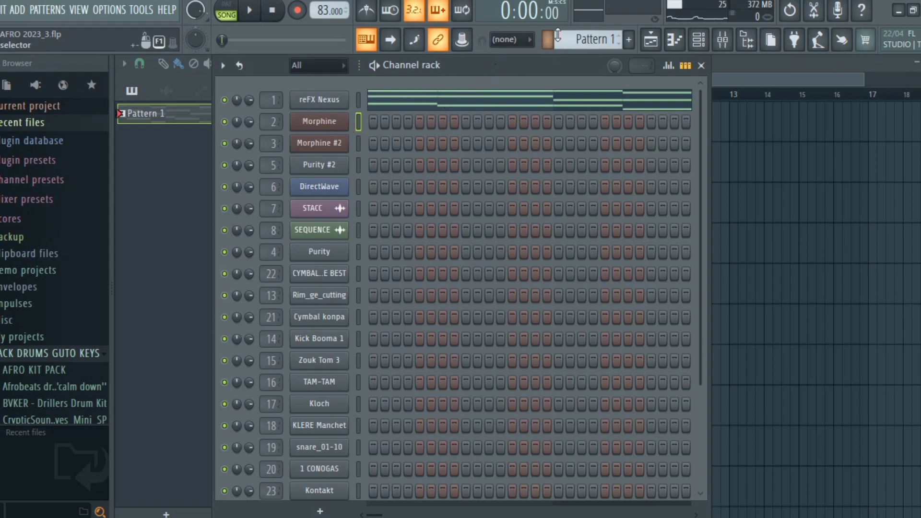
Step: Create Pattern 2 and place it at bar 1 on Track 2 of the playlist
click(629, 39)
click(651, 43)
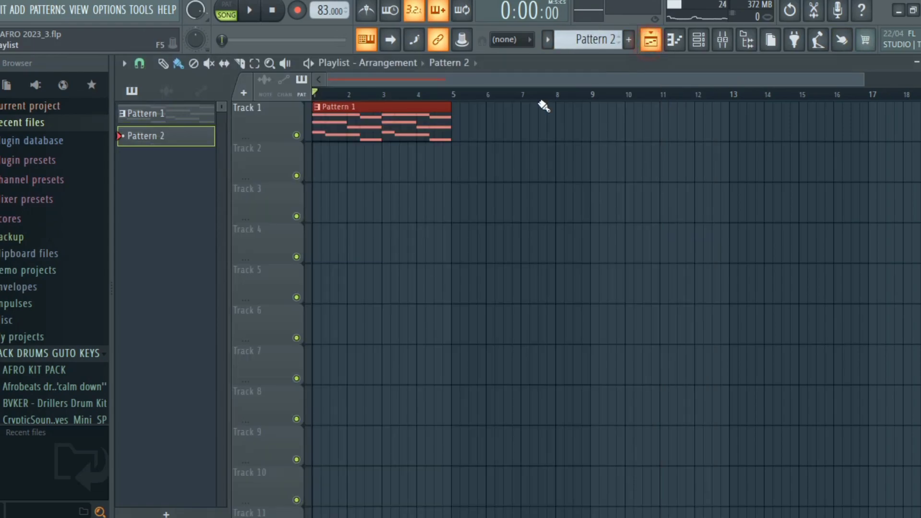
click(335, 163)
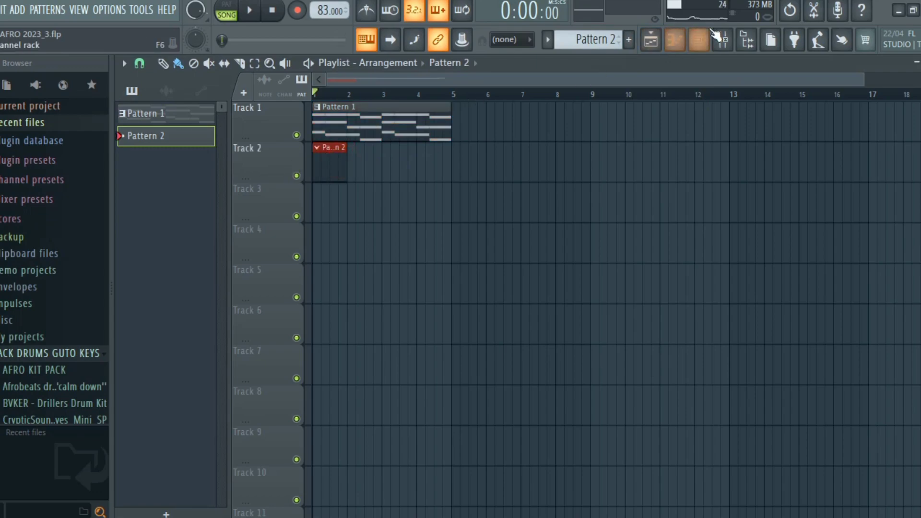
Step: Open the first Morphine channel's piano roll and enter a D#4 note three steps long at the start of bar 1
click(698, 39)
right_click(328, 120)
click(361, 121)
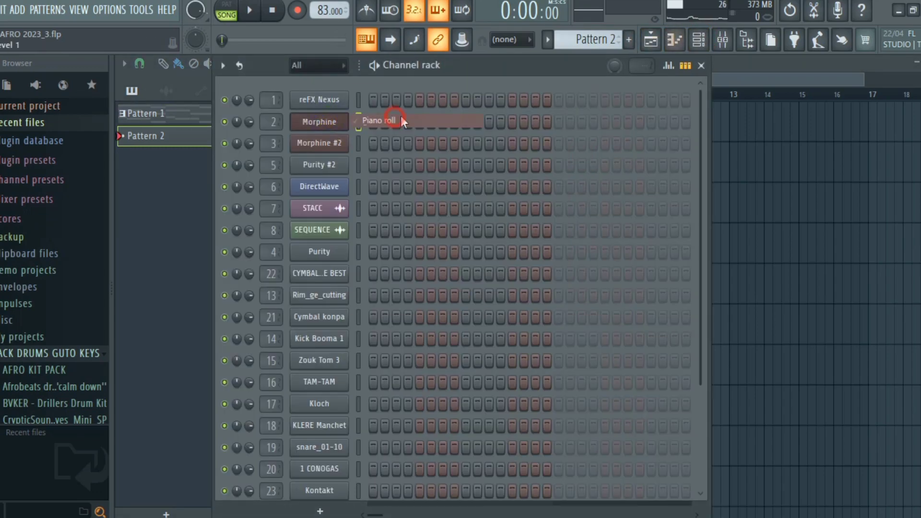
click(178, 288)
drag(339, 287, 216, 293)
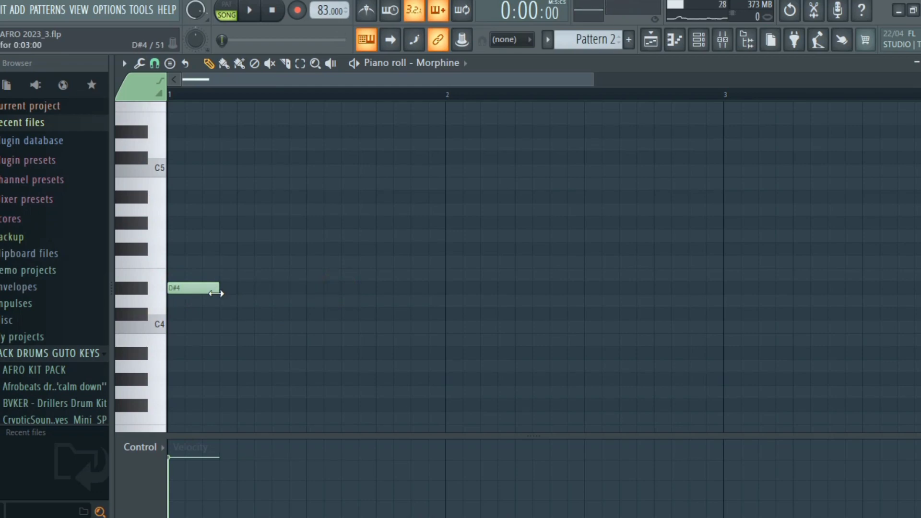
Step: Add a two-step G4 at step 3 and a one-step A#4 at step 4 of bar 1, and audition them
click(221, 236)
click(227, 197)
key(space)
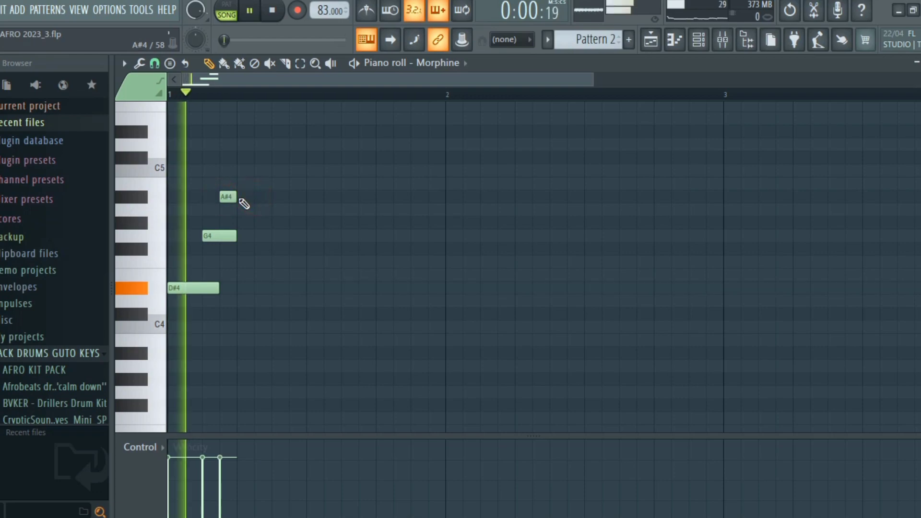
key(space)
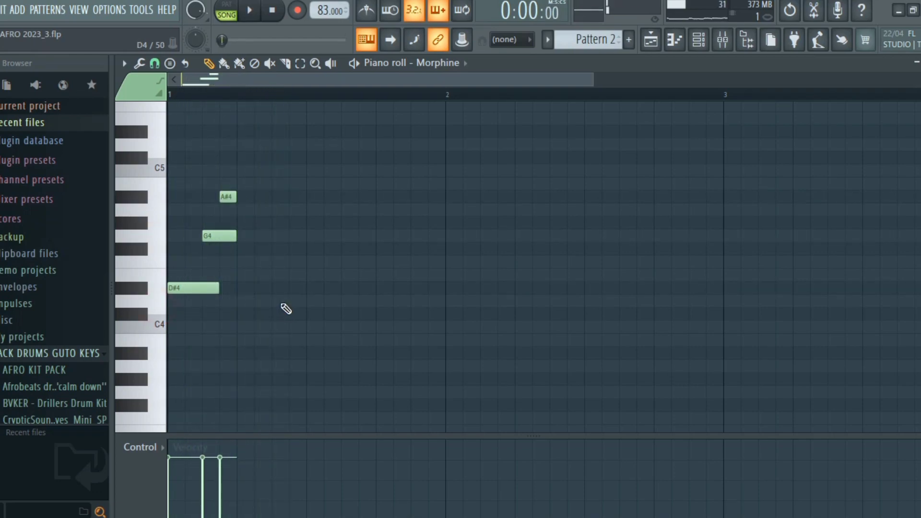
Step: Add an eight-step D4 and two-step G4 at step 7, plus two-step G4 and A#4 notes at step 13 of bar 1, and audition them
click(281, 301)
drag(324, 303, 419, 298)
click(212, 236)
click(276, 237)
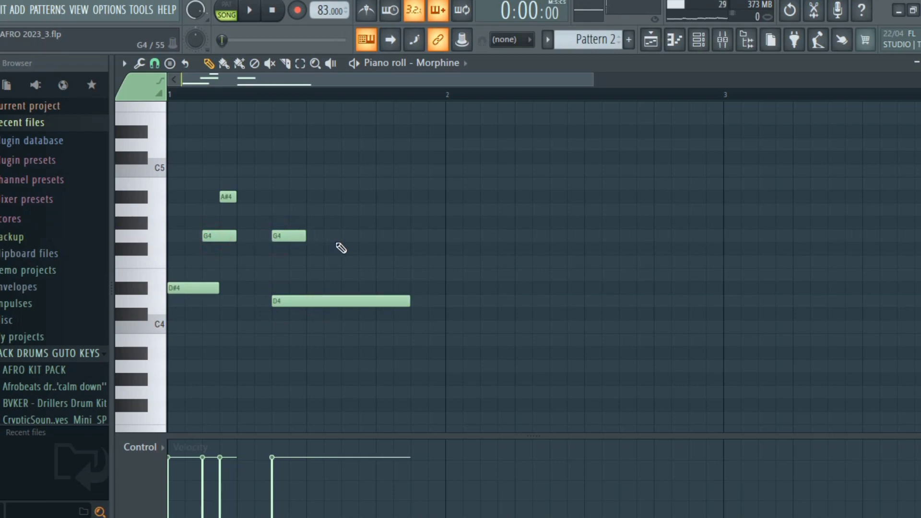
click(379, 235)
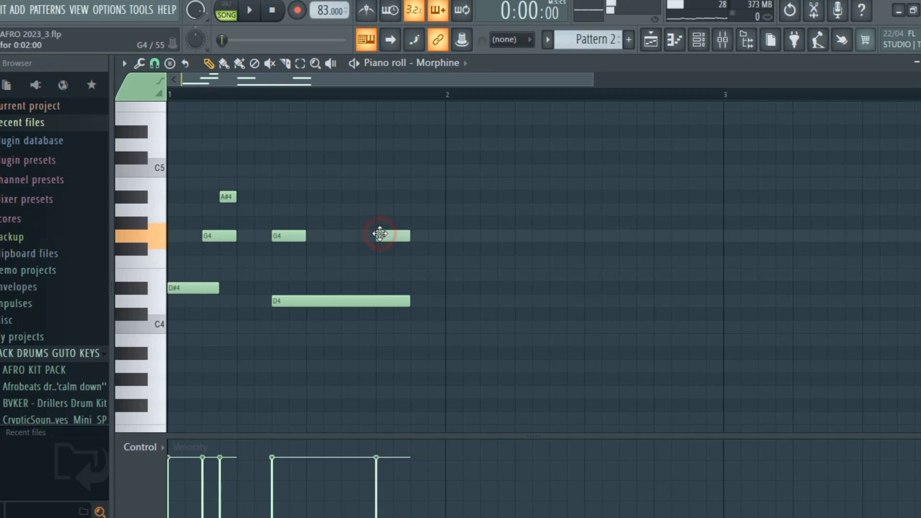
click(379, 196)
key(space)
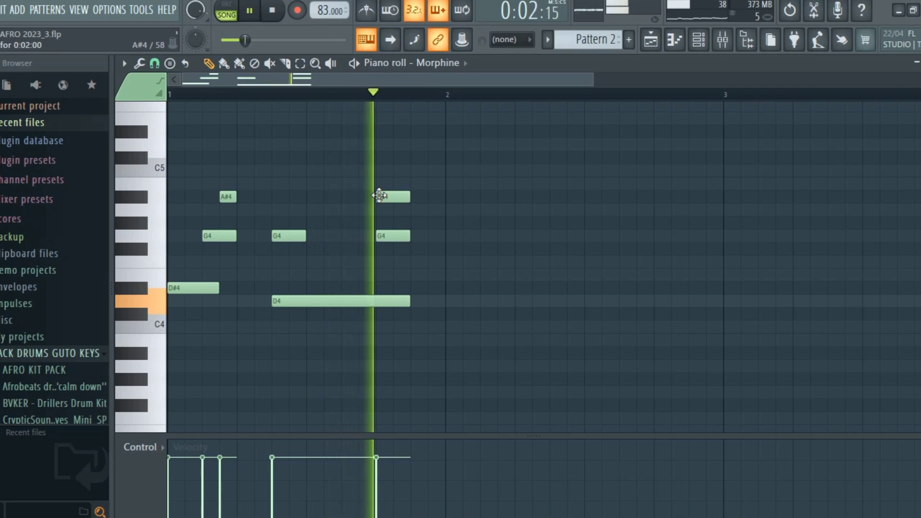
key(space)
Step: Enter a four-step D4 at the start of bar 2, a two-step F4 at step 3 and a one-step A#4 at step 4
click(495, 300)
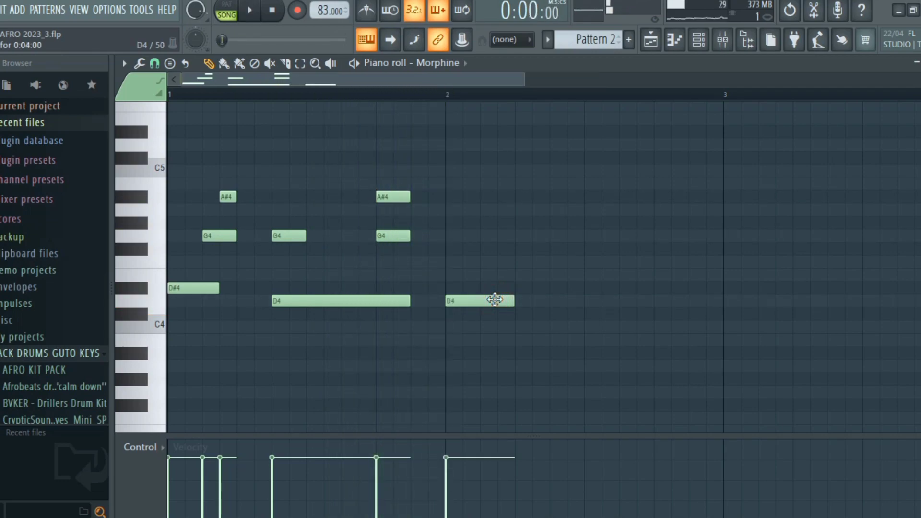
click(493, 261)
click(228, 197)
click(504, 197)
Step: Add an eight-step C4 and a two-step F4 at step 7 of bar 2 while auditioning the part
drag(528, 327, 606, 325)
key(space)
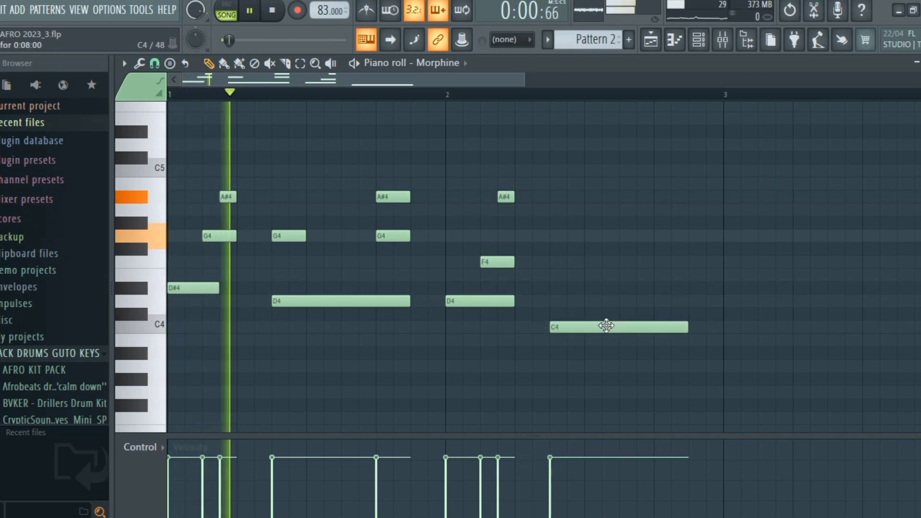
click(555, 261)
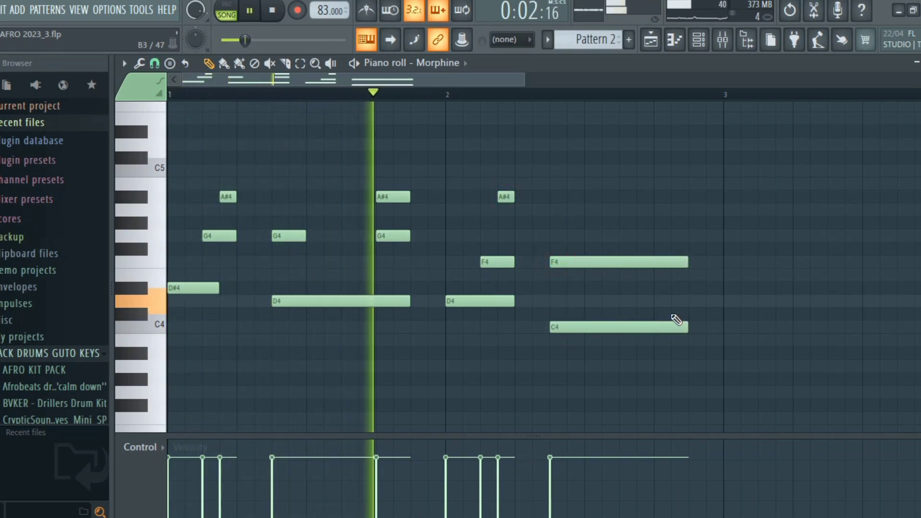
right_click(662, 263)
click(553, 263)
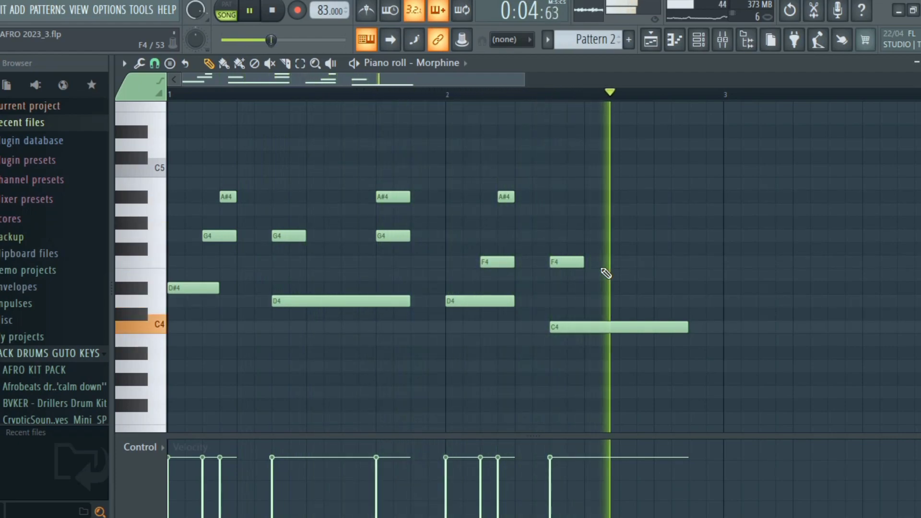
key(space)
Step: Close bar 2 with a run of one-step notes A4, A#4, A4 and F4 on steps 13 to 16, and play it back
click(660, 209)
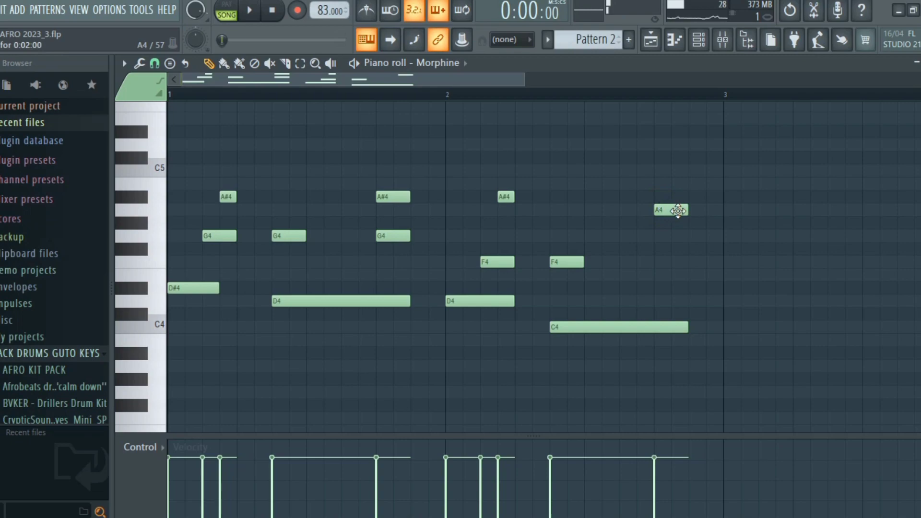
mouse_move(688, 210)
mouse_down()
mouse_move(670, 211)
mouse_move(663, 195)
mouse_move(680, 197)
mouse_up()
click(661, 196)
click(698, 211)
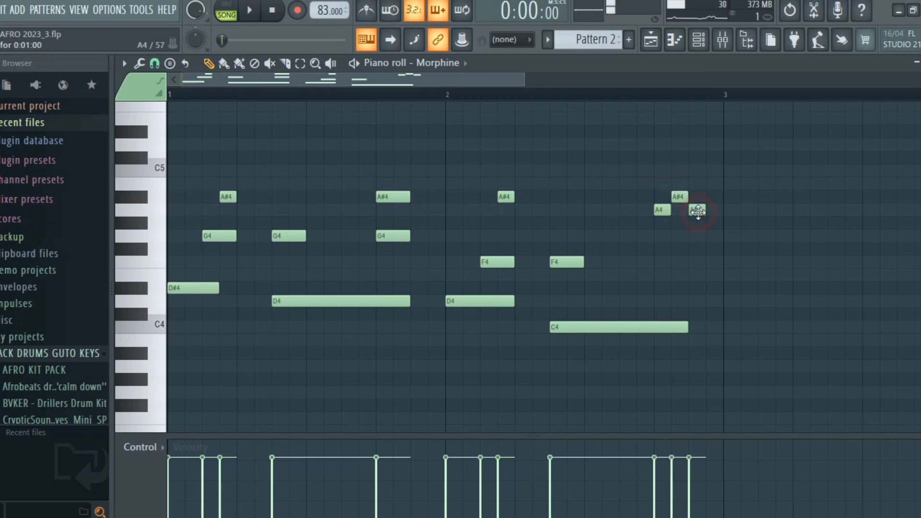
click(712, 263)
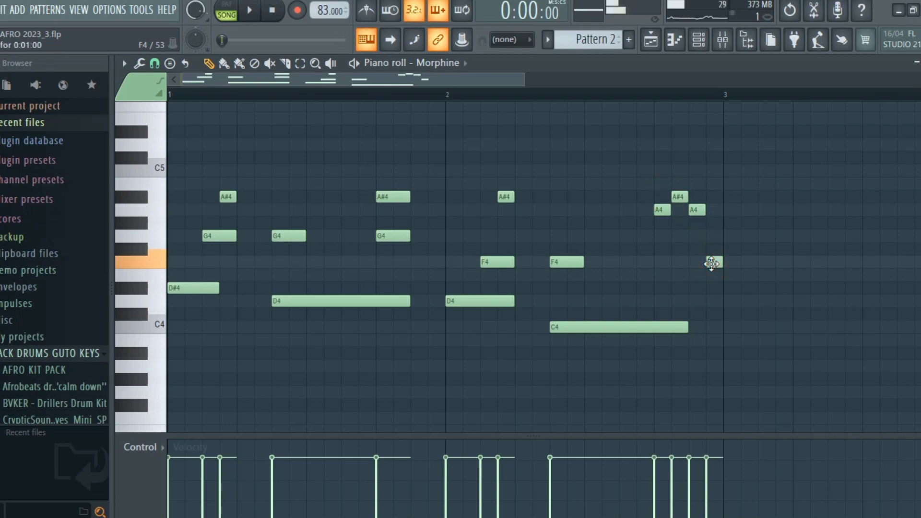
click(711, 263)
key(space)
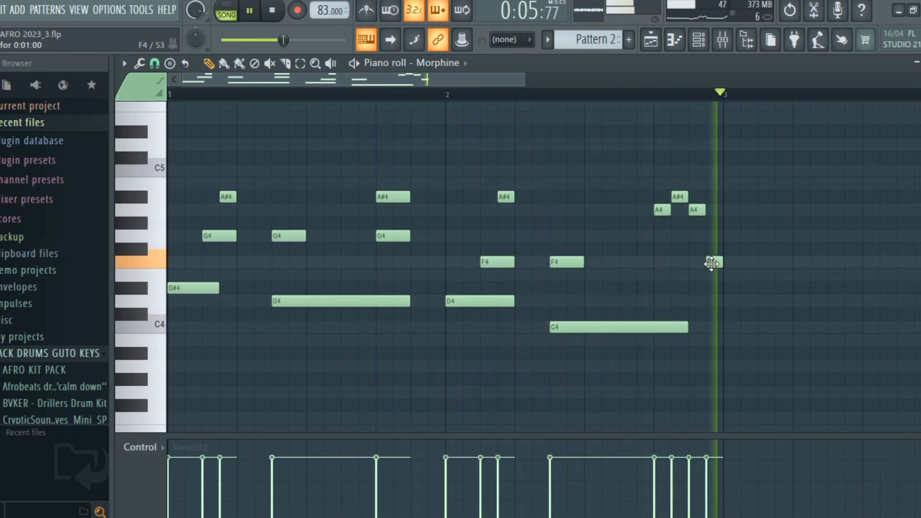
key(space)
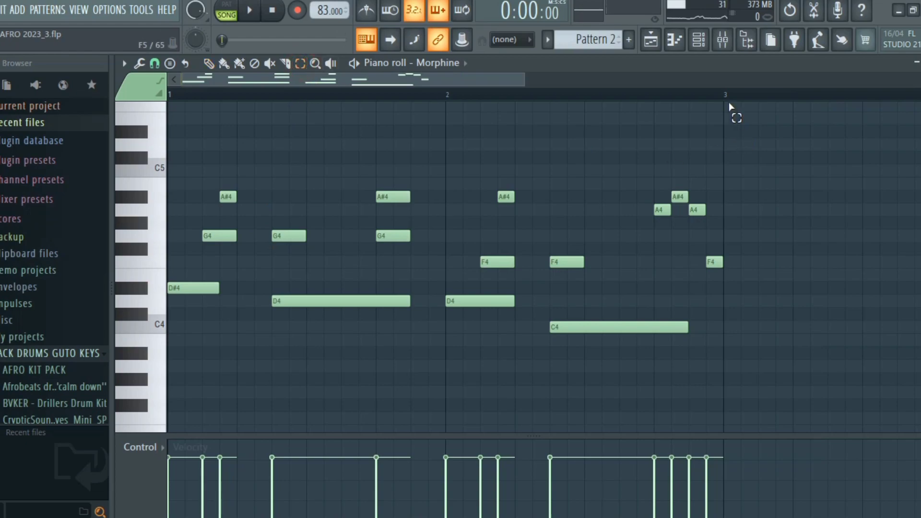
Step: Duplicate the two-bar guitar phrase into bars 3 and 4 and play back the four bars
drag(731, 109, 176, 233)
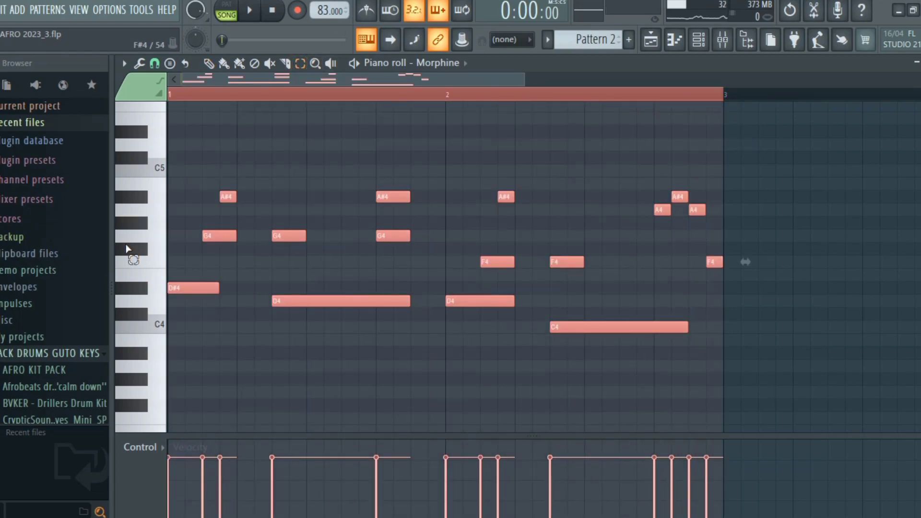
key(ctrl+b)
key(ctrl+d)
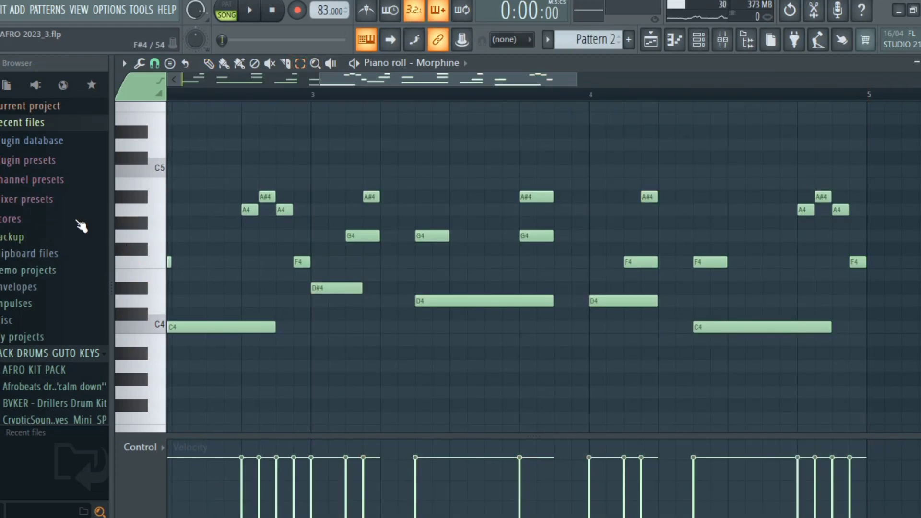
key(space)
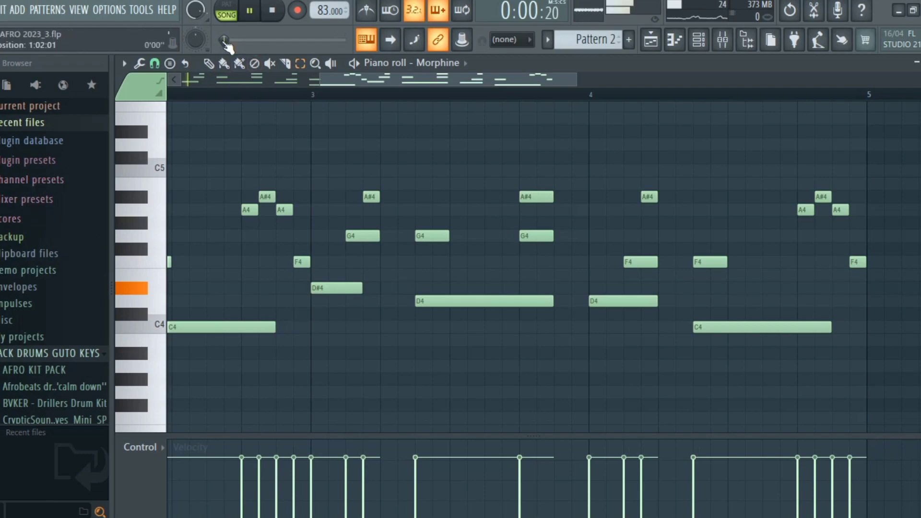
drag(475, 80, 249, 100)
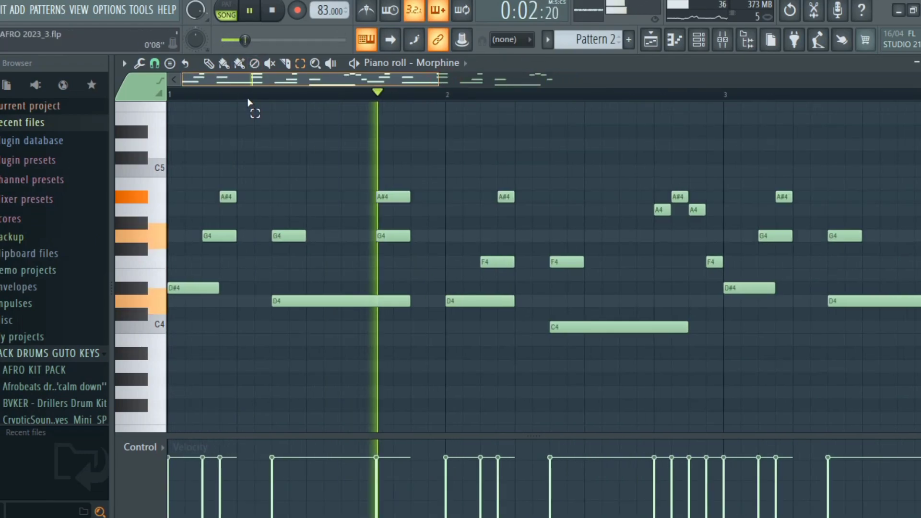
click(208, 63)
drag(260, 79, 380, 78)
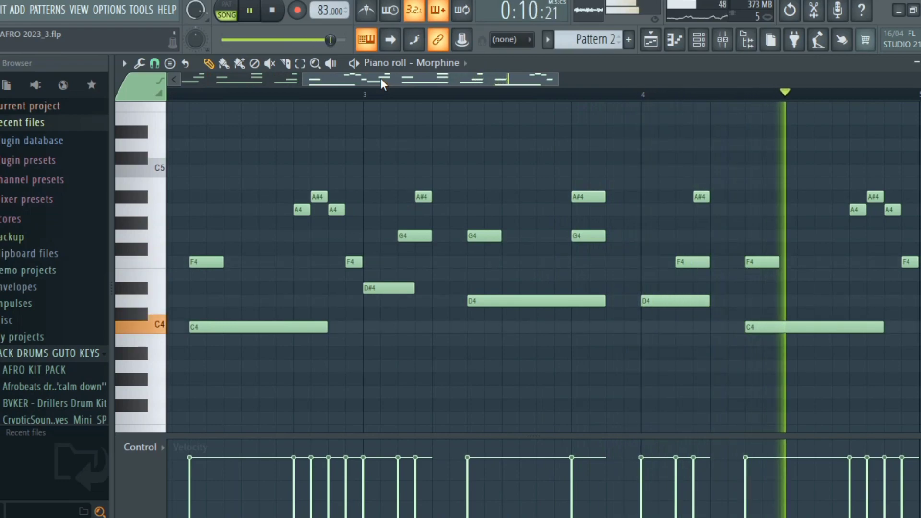
key(space)
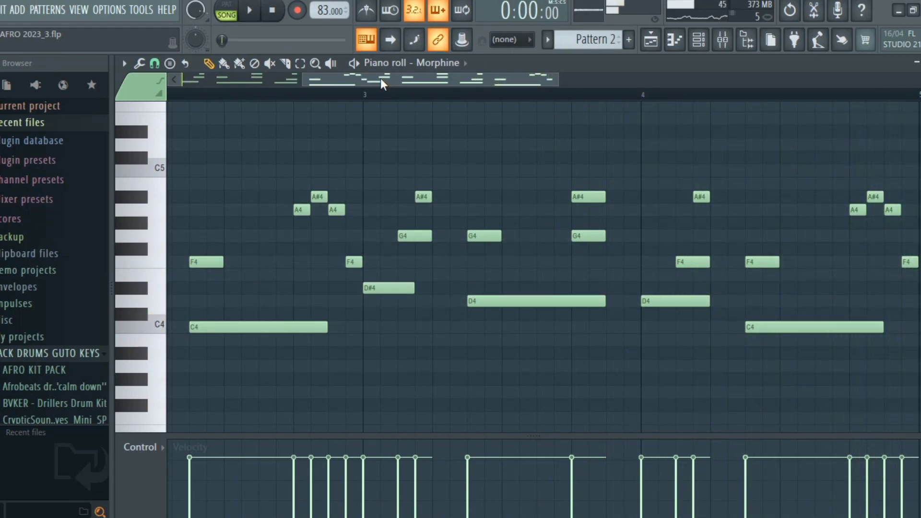
Step: Create Pattern 3 and place it at bar 1 on Track 3 of the playlist
key(F6)
click(628, 39)
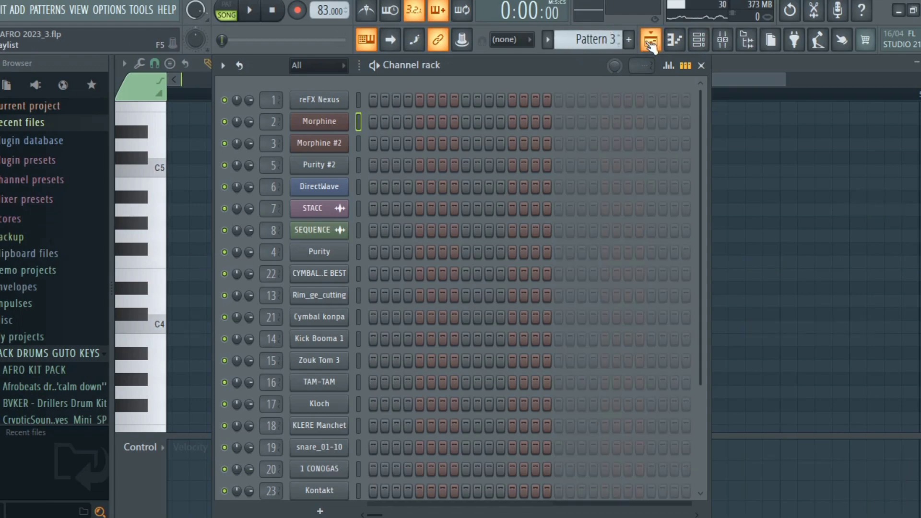
click(650, 40)
click(319, 194)
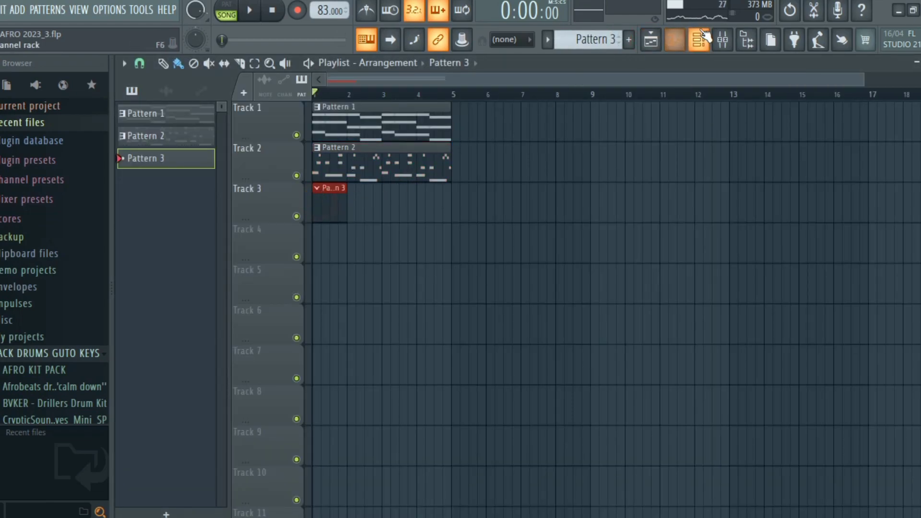
Step: Check the preset loaded in the Morphine #2 channel, close the plugin window and open the channel's piano roll
click(698, 39)
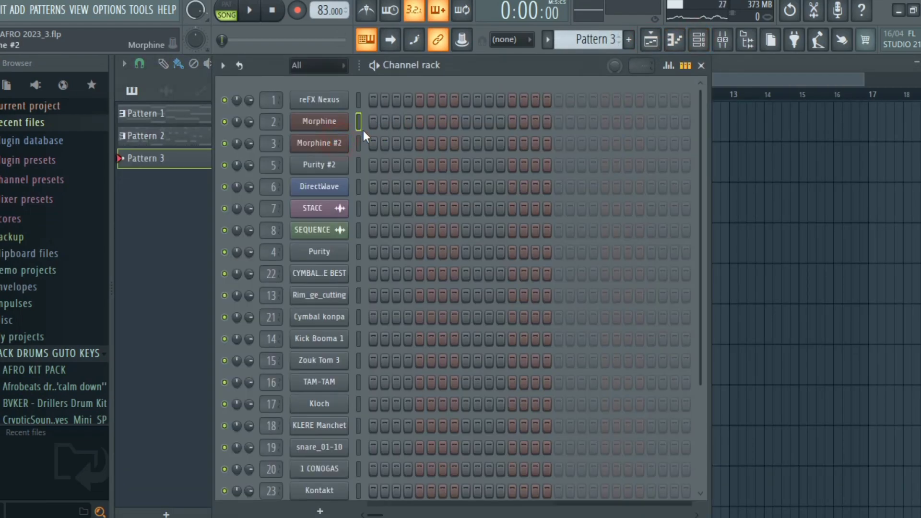
click(319, 143)
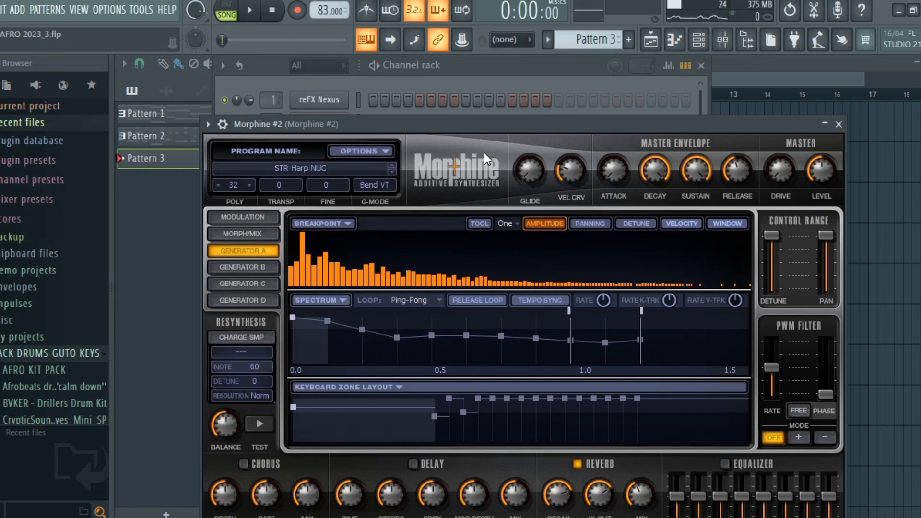
click(839, 124)
right_click(307, 139)
click(403, 142)
Step: Enter a five-step A#5 at the start of bar 1 and a three-step D#5 at step 4, and audition them
click(179, 195)
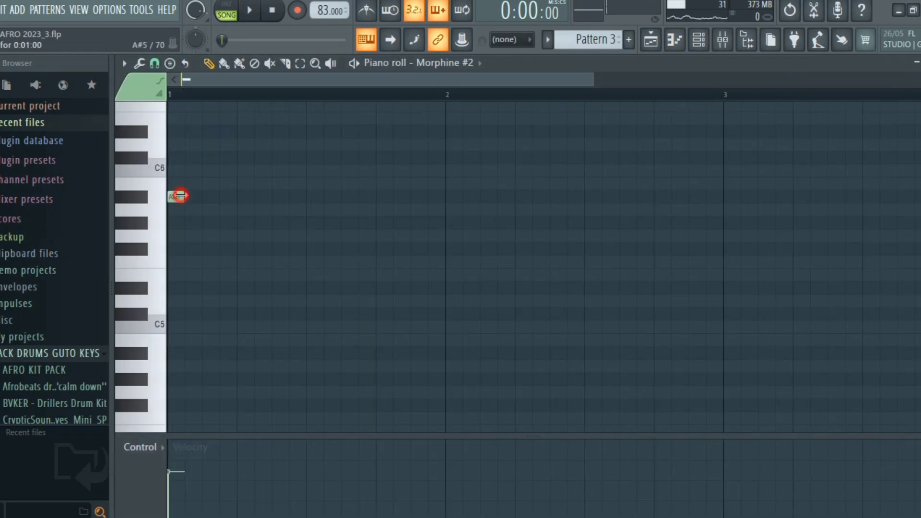
click(213, 288)
key(space)
drag(205, 288, 271, 300)
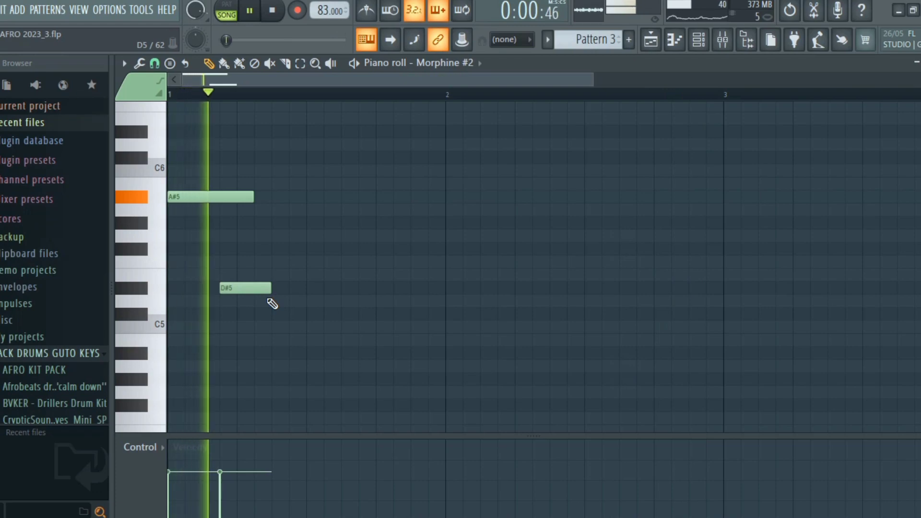
key(space)
Step: Enter a five-step A#5 at the start of bar 2 and a three-step D5 at step 4, and play the part back
click(449, 197)
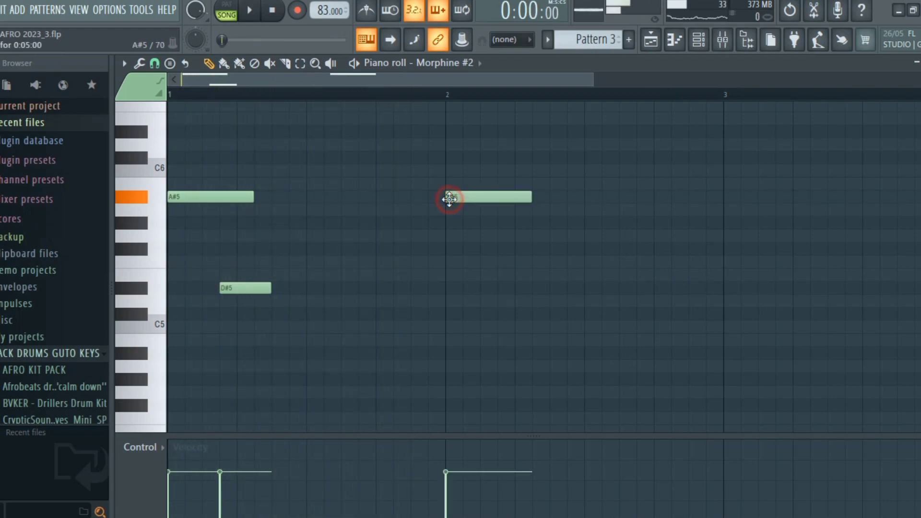
click(500, 301)
key(space)
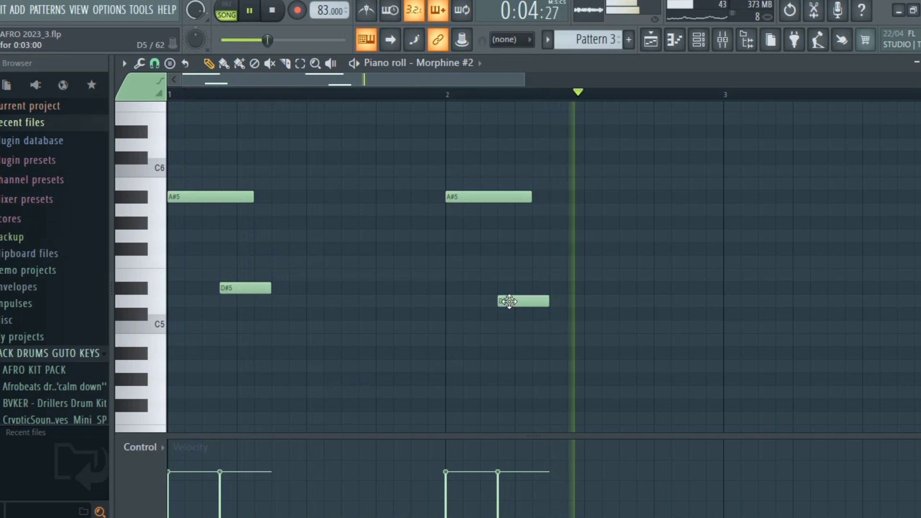
key(space)
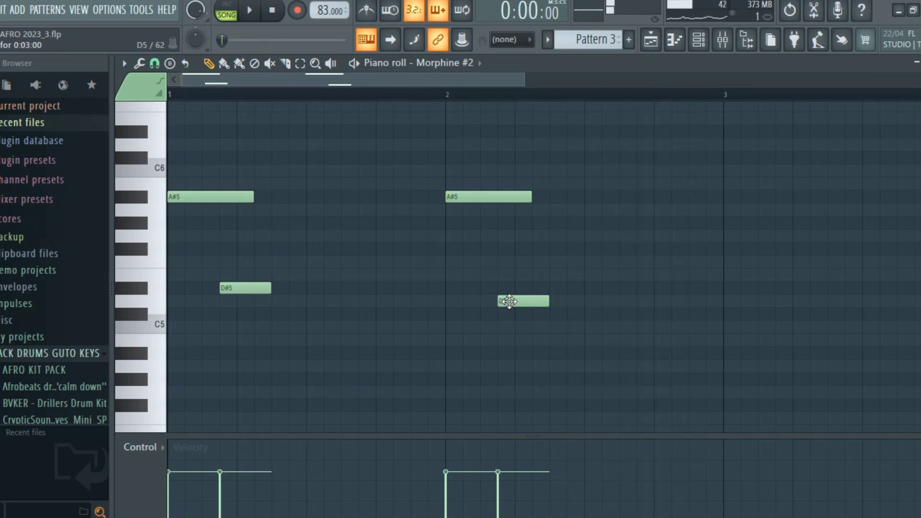
Step: Duplicate the two-bar harp phrase into bars 3 and 4 and play back the result
drag(702, 96, 149, 231)
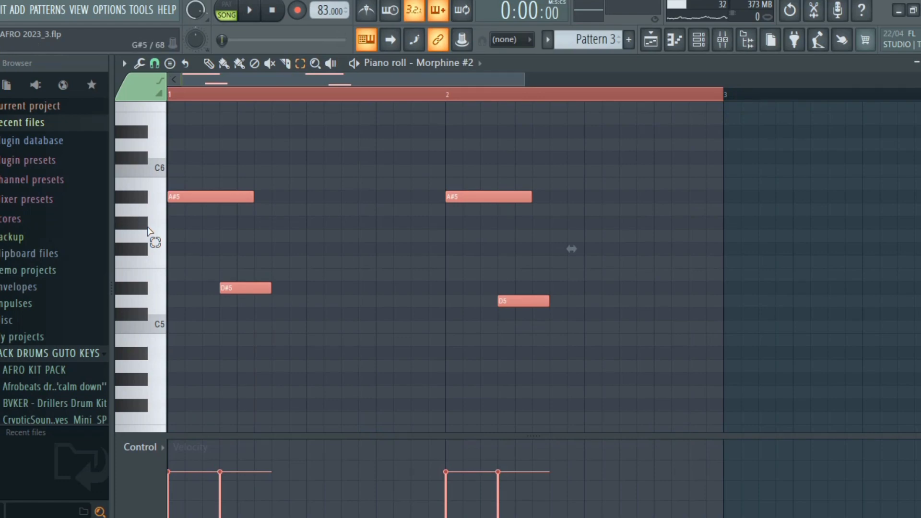
key(ctrl+b)
key(ctrl+d)
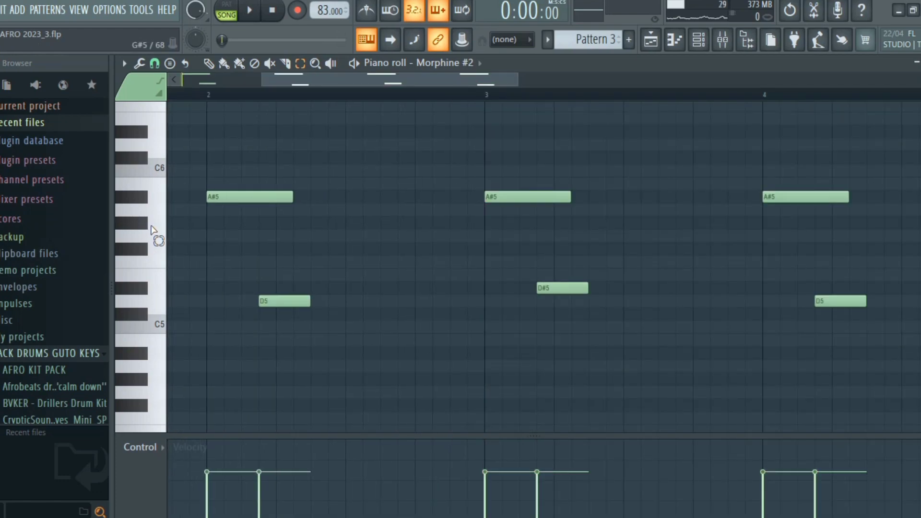
key(space)
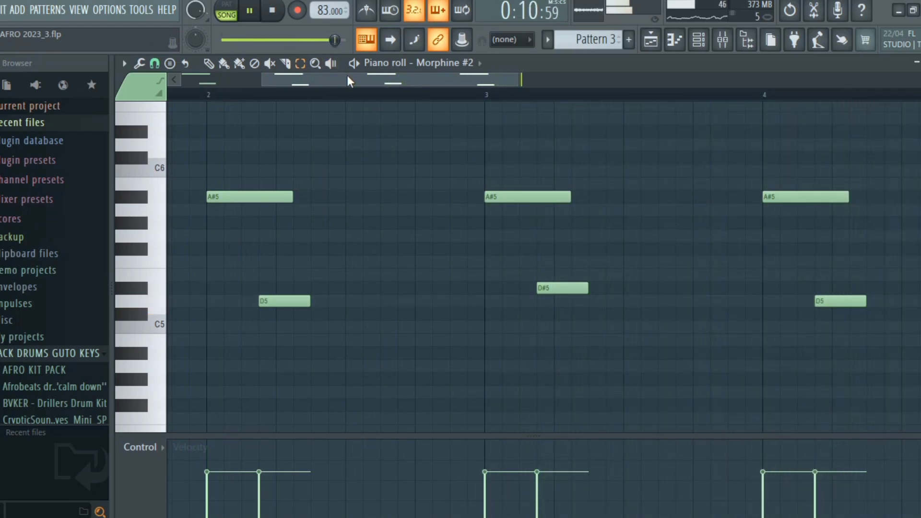
key(space)
Step: Create Pattern 4, place it in bar 1 on Track 4 of the playlist and open the channel rack
click(653, 43)
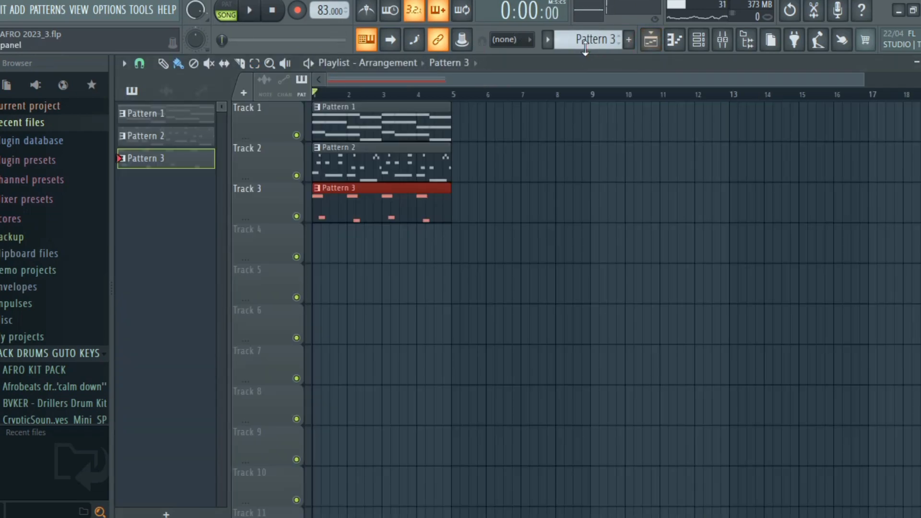
scroll(589, 43, up, 1)
click(332, 249)
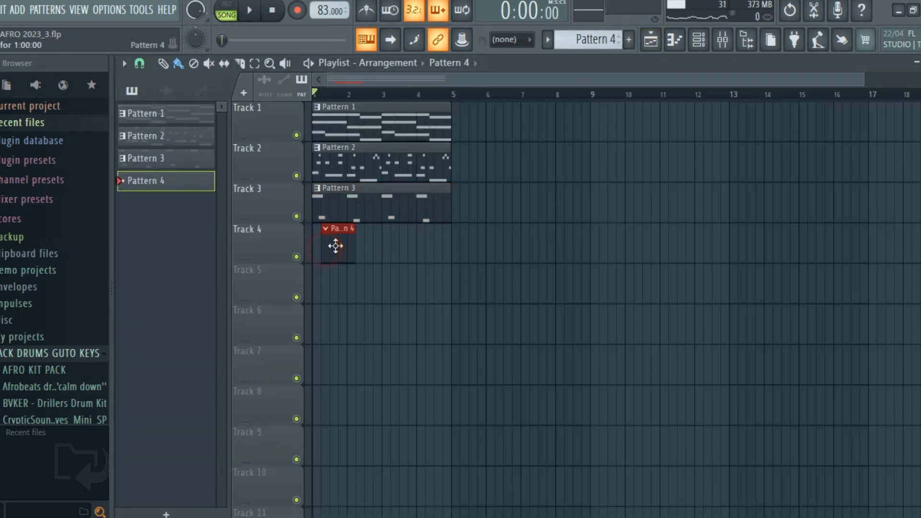
click(699, 42)
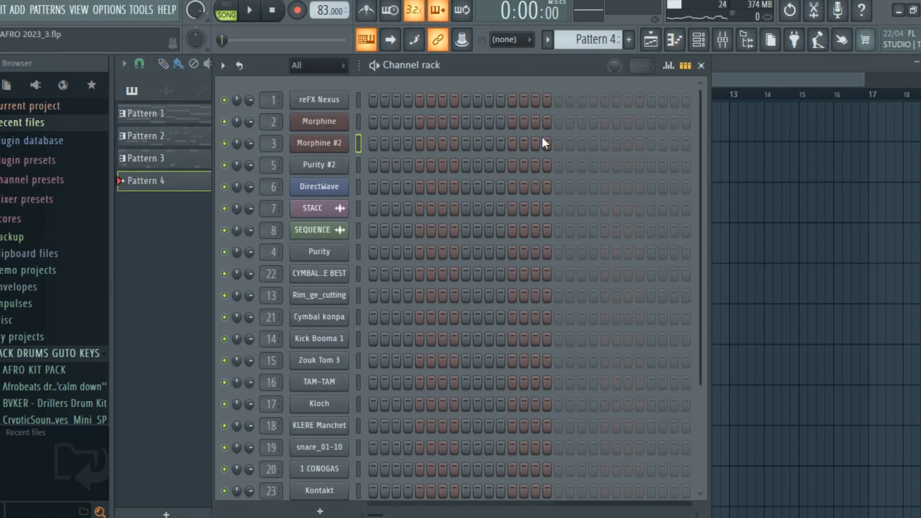
Step: Check the Rim_ge_cutting sample's channel settings and open its piano roll in Pattern 4
scroll(594, 184, down, 2)
click(321, 253)
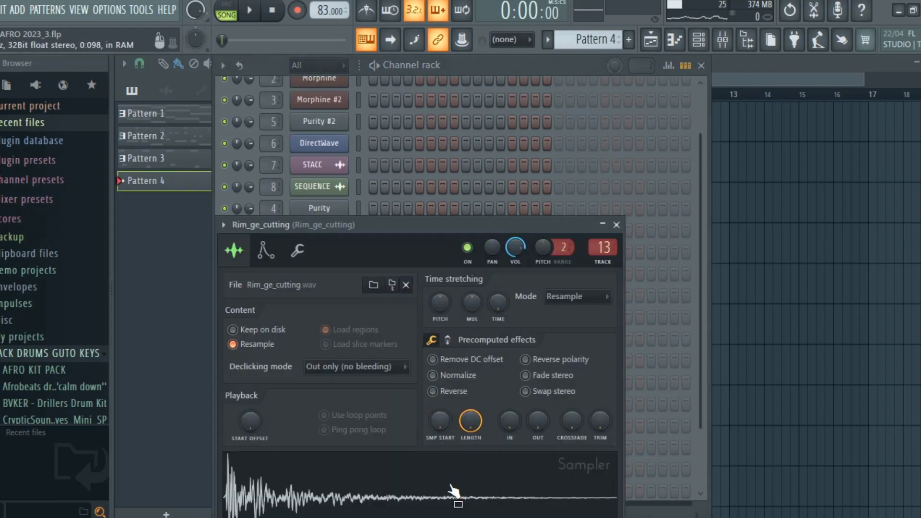
click(617, 224)
right_click(353, 243)
click(384, 244)
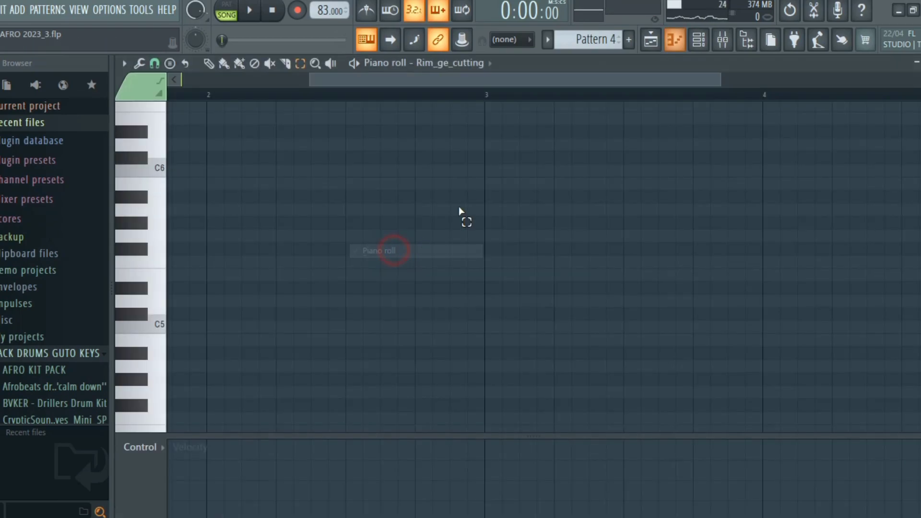
Step: Enter one-step C5 rim hits at steps 4, 7 and 11 of bar 1, auditioning the rhythm with the song
click(226, 288)
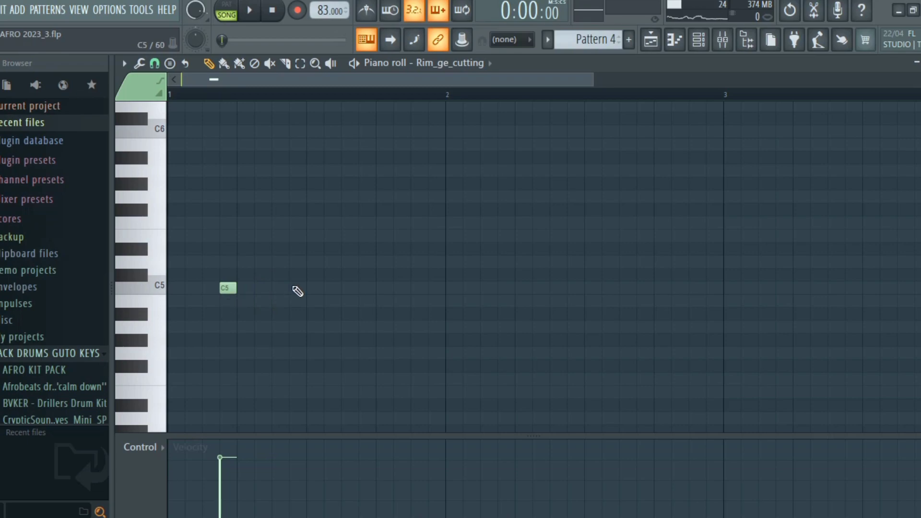
click(278, 288)
key(space)
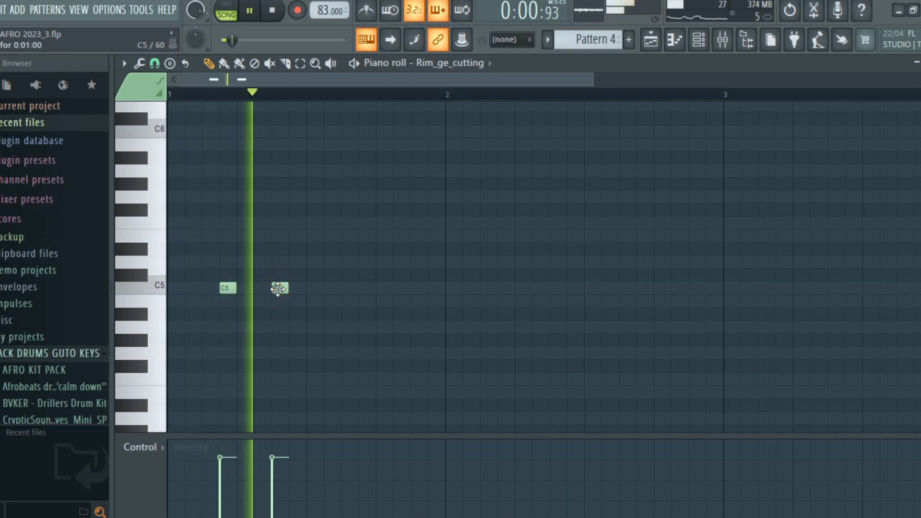
key(space)
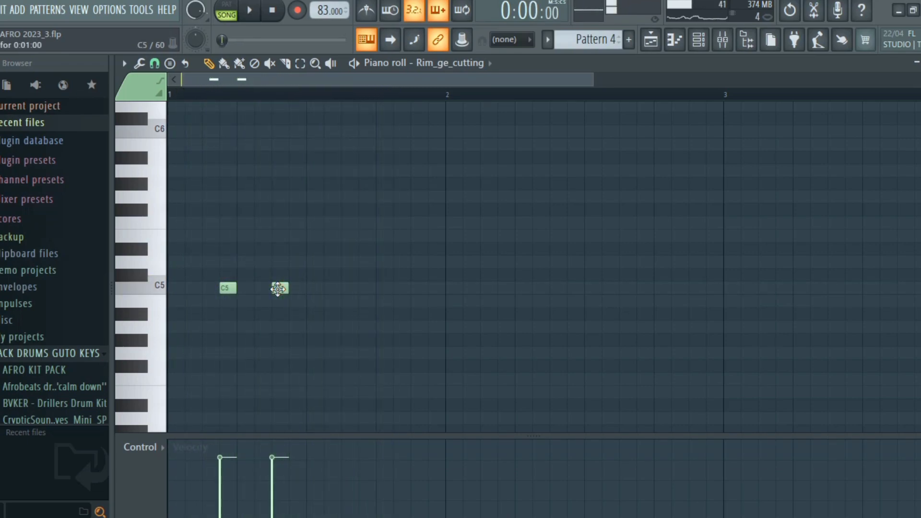
click(348, 288)
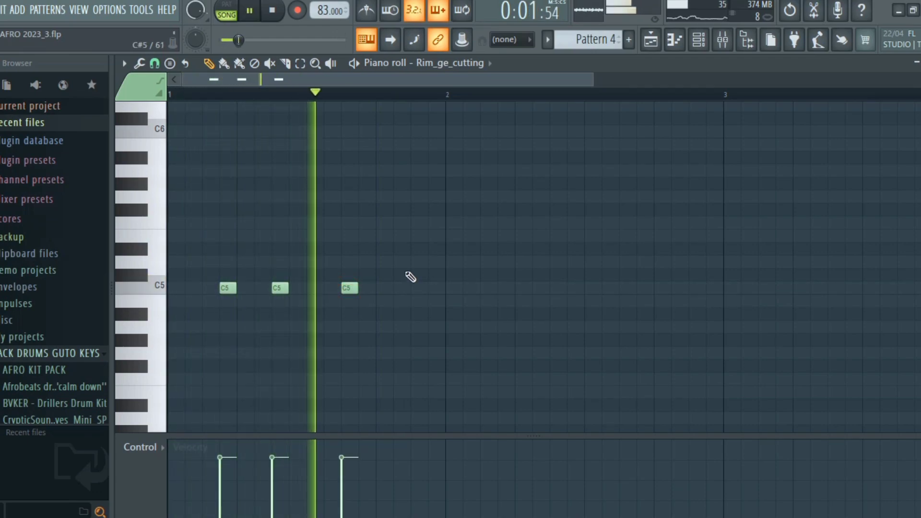
key(space)
Step: Enter one-step C5 rim hits at steps 4, 7, 11 and 13 of bar 2 and play the part back
click(508, 288)
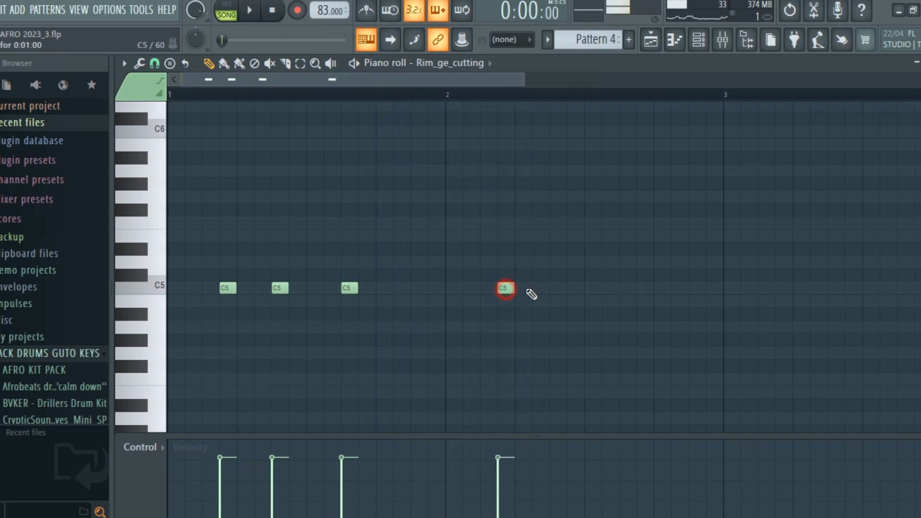
click(557, 287)
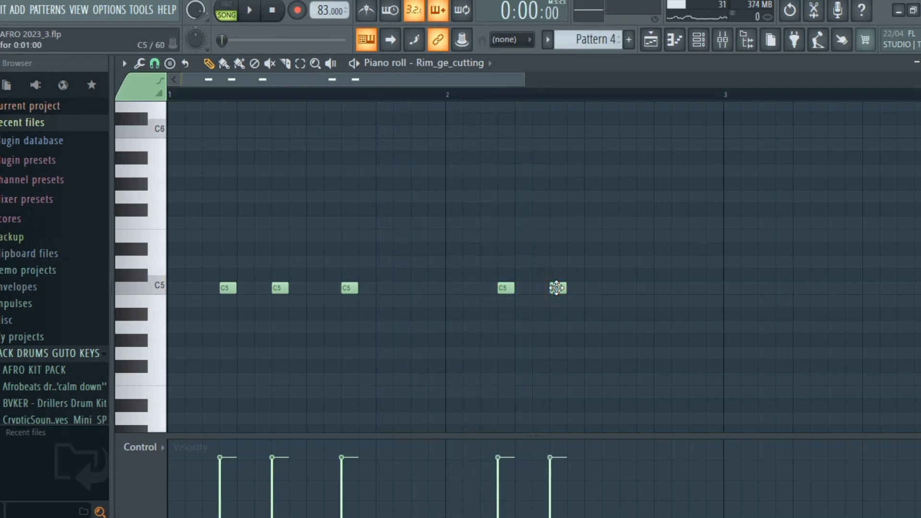
click(626, 288)
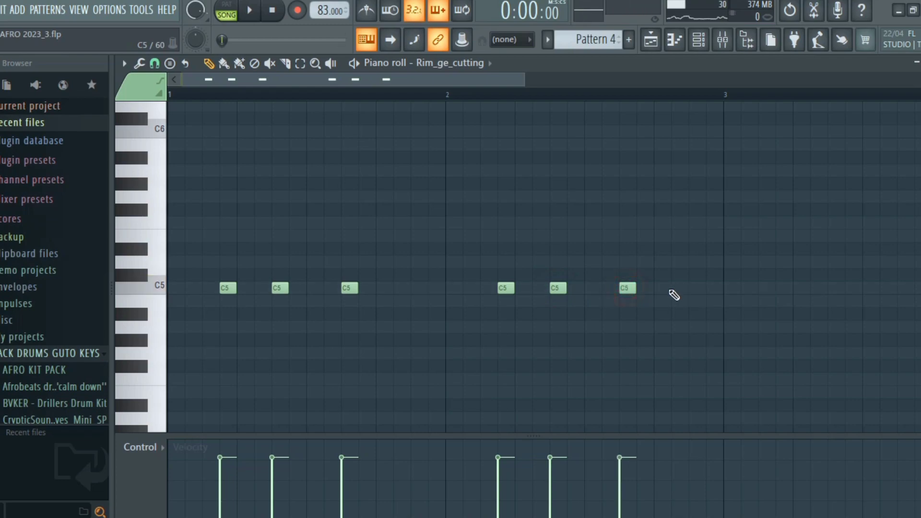
click(662, 288)
key(space)
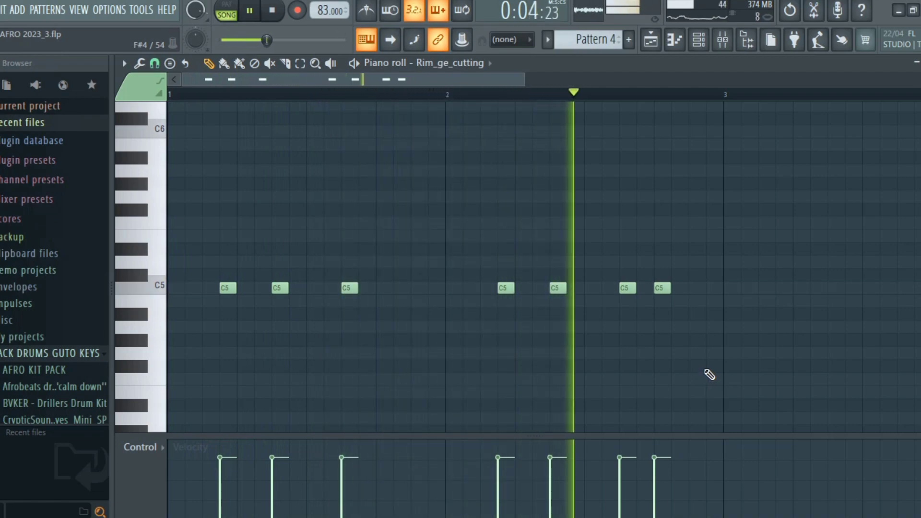
key(space)
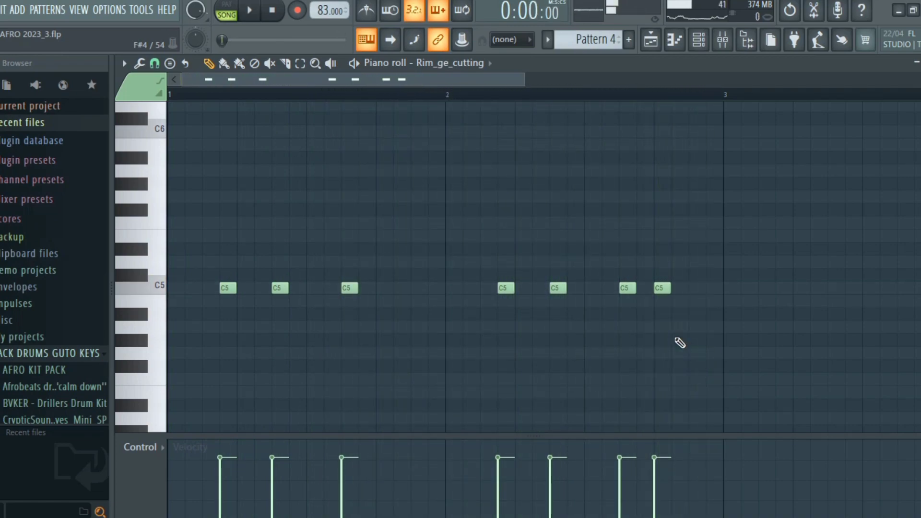
Step: Duplicate the two-bar rim phrase into bars 3 and 4
drag(729, 99, 146, 259)
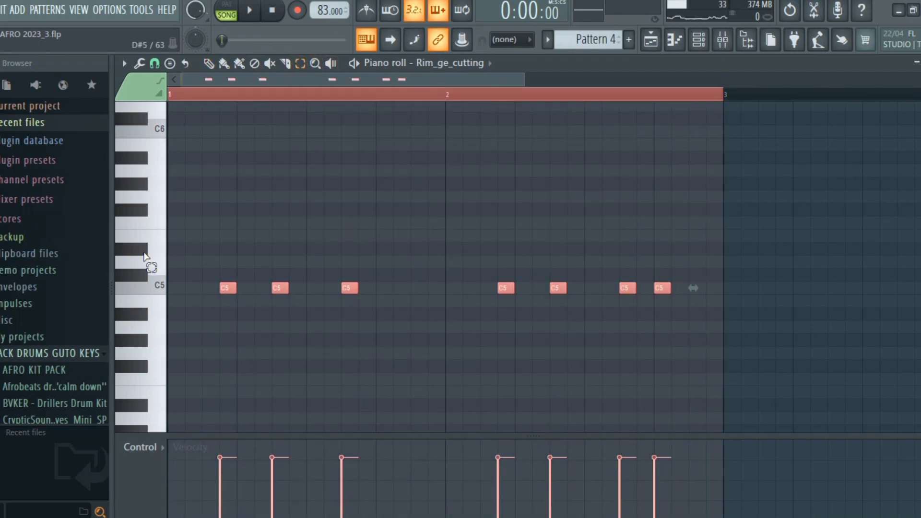
key(ctrl+b)
key(ctrl+d)
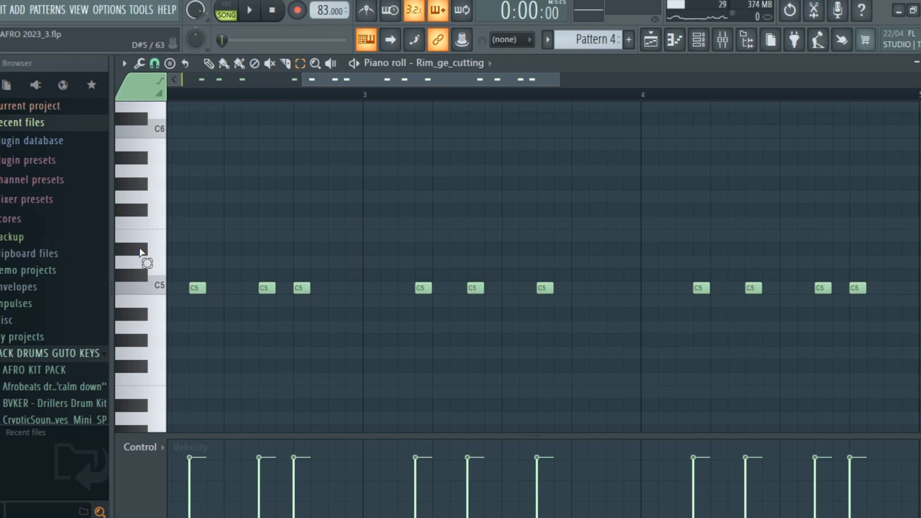
Step: Add a one-step C5 rim hit at the start of bar 3 and play back the whole pattern
click(208, 63)
click(365, 288)
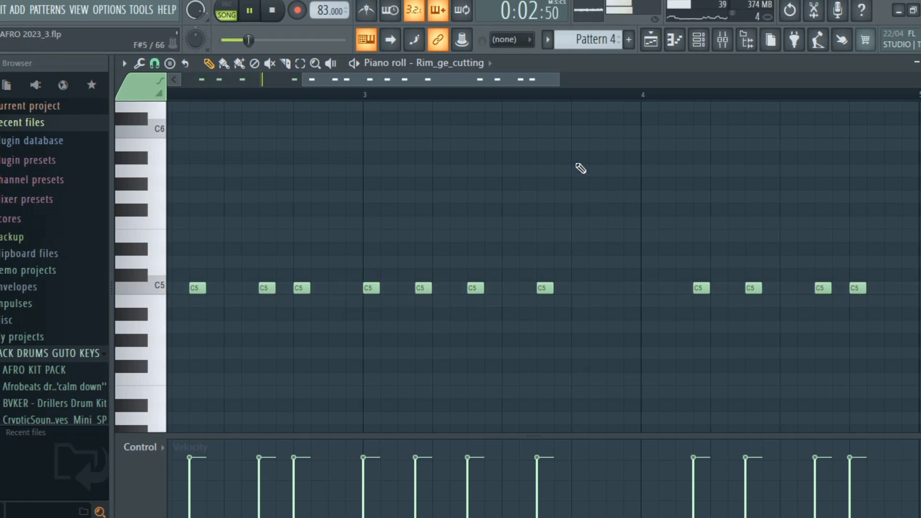
drag(493, 79, 418, 94)
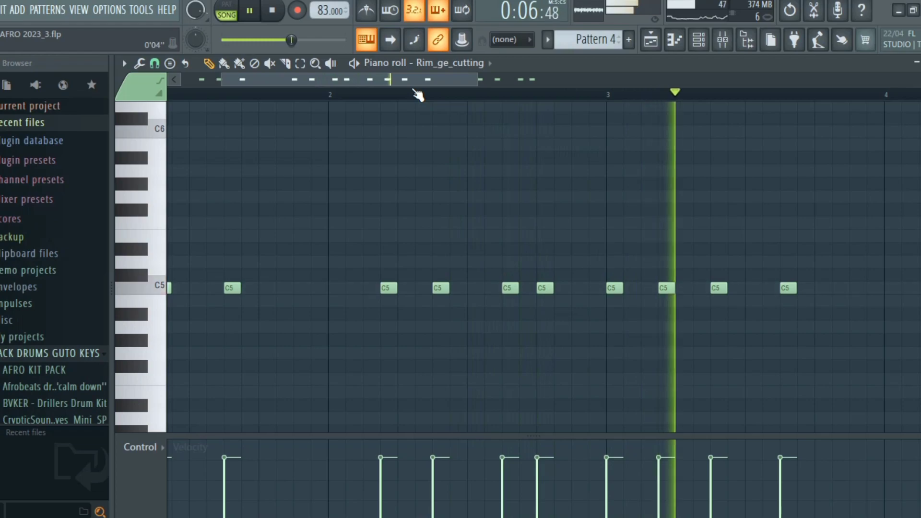
drag(414, 82, 510, 77)
key(space)
Step: Check Purity's Karimba preset in the Bell & Perc category, create Pattern 5 and place it in bar 1 of the playlist
key(F6)
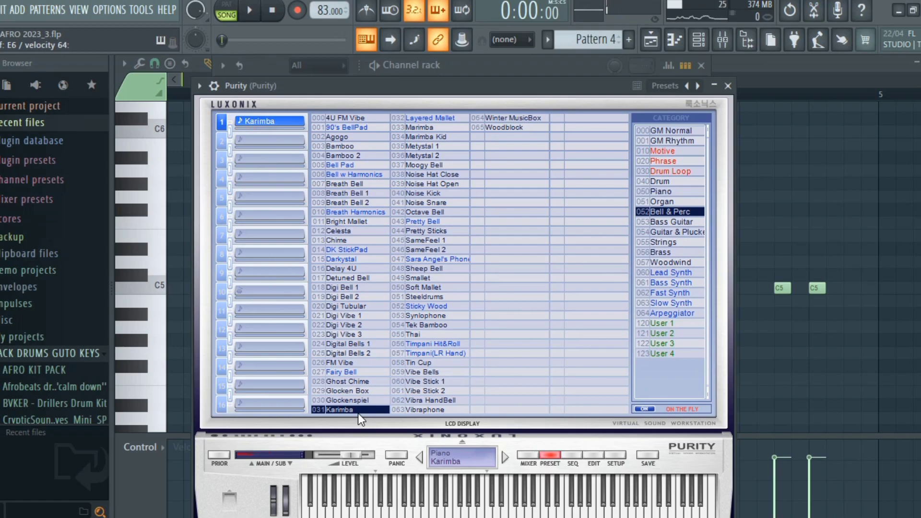
click(728, 86)
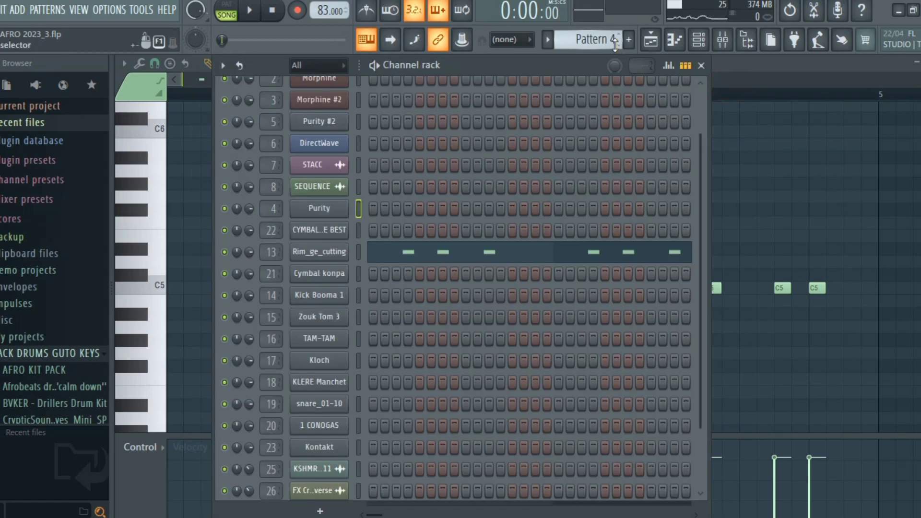
click(628, 40)
click(651, 40)
click(318, 290)
click(723, 42)
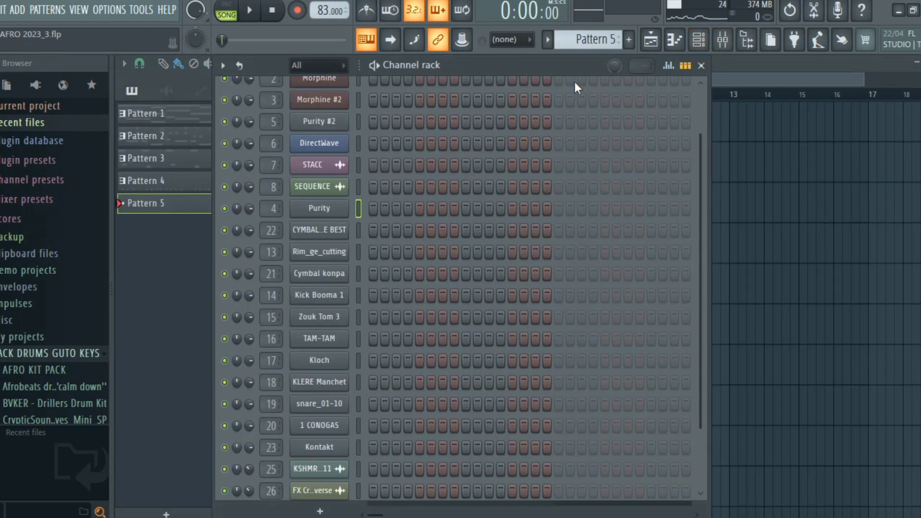
Step: Audition the Purity channel over the song playback and open its piano roll in Pattern 5
key(space)
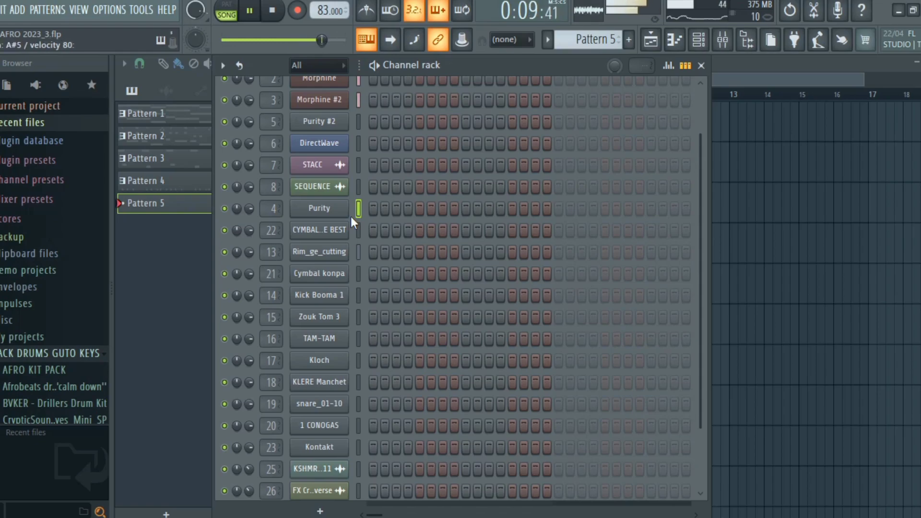
key(space)
right_click(331, 208)
click(379, 208)
Step: Enter a rising run of one-step notes D#5, G5 and A#5 at steps 2, 3 and 4 of bar 1
click(194, 210)
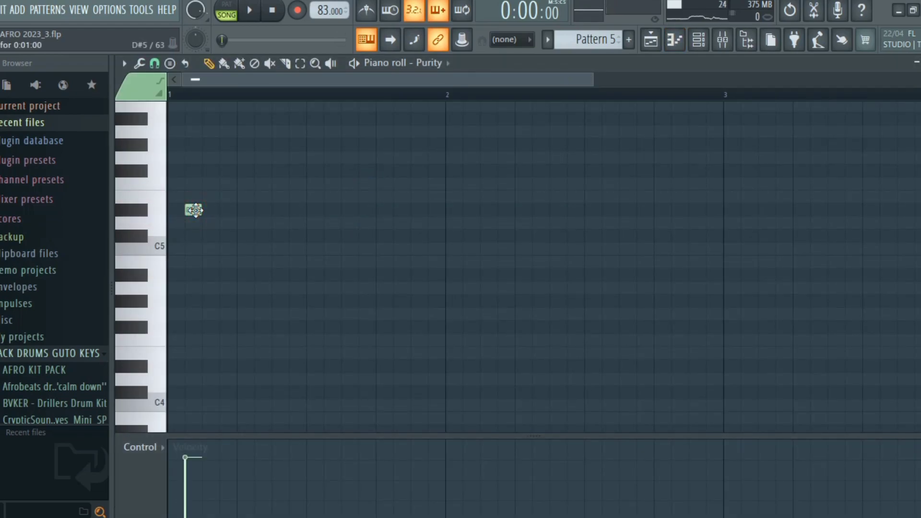
click(150, 166)
click(210, 158)
scroll(249, 168, up, 1)
click(221, 158)
Step: Enter one-step D5-G5-A#5 chords at steps 9 and 11 of bar 1 and play the bar back
drag(312, 249, 313, 262)
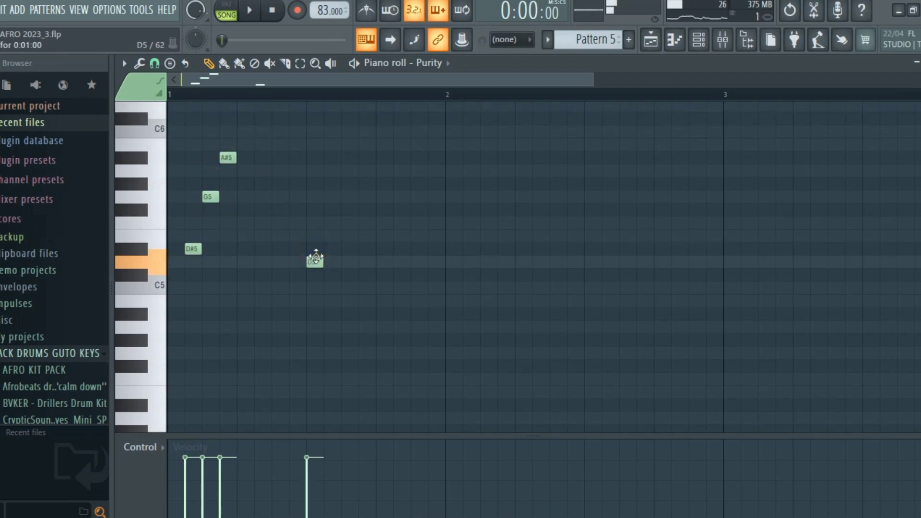
click(315, 211)
drag(314, 211, 315, 197)
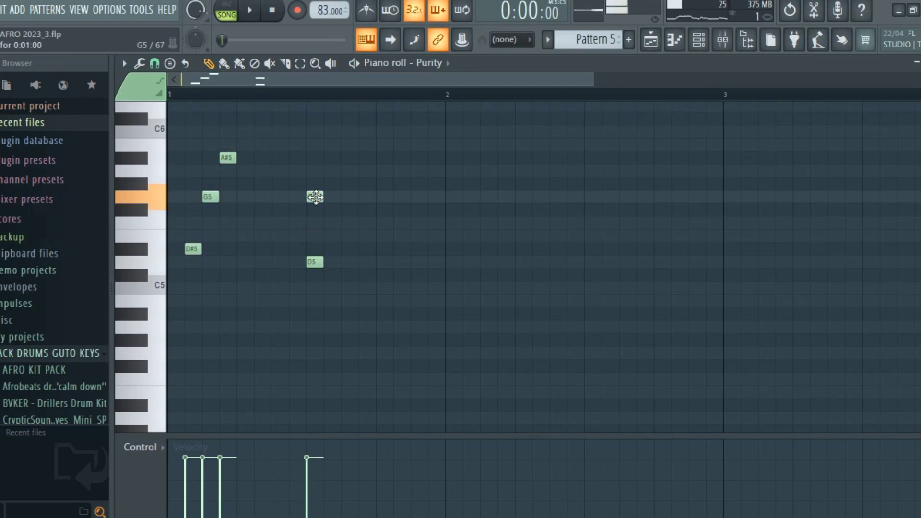
click(313, 157)
click(351, 157)
click(349, 197)
click(345, 262)
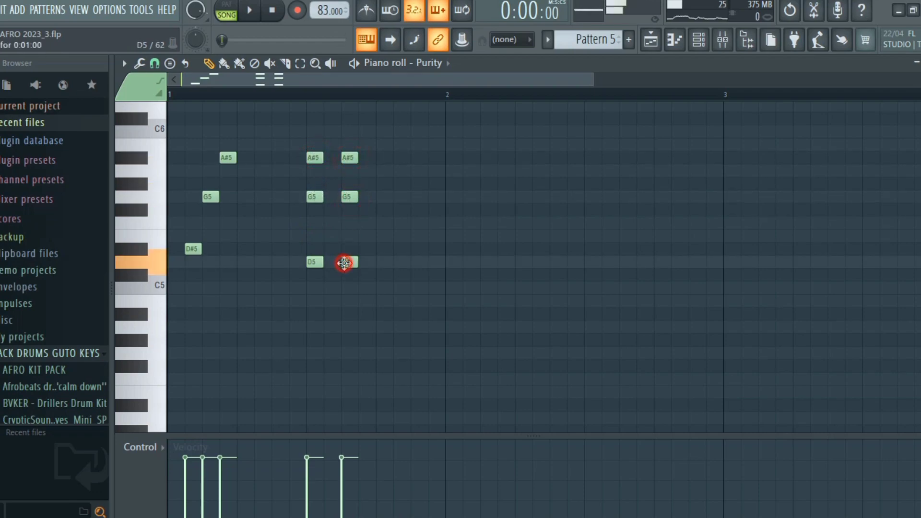
key(space)
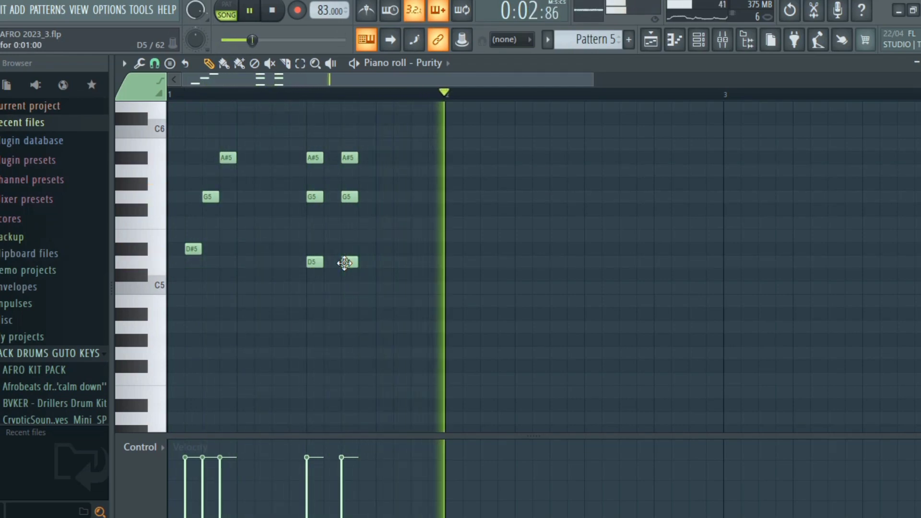
key(space)
Step: Enter a rising run of one-step notes D5, F5 and A#5 at steps 2, 3 and 4 of bar 2
click(474, 263)
click(488, 222)
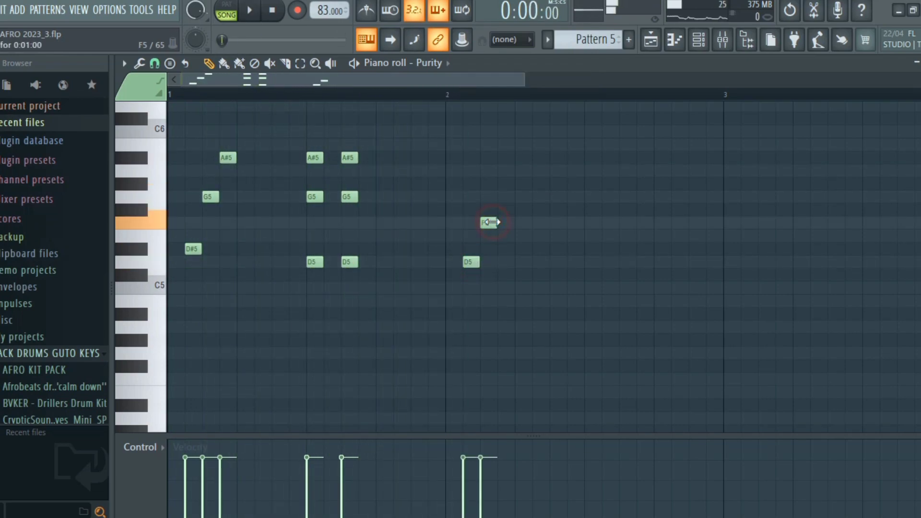
click(502, 159)
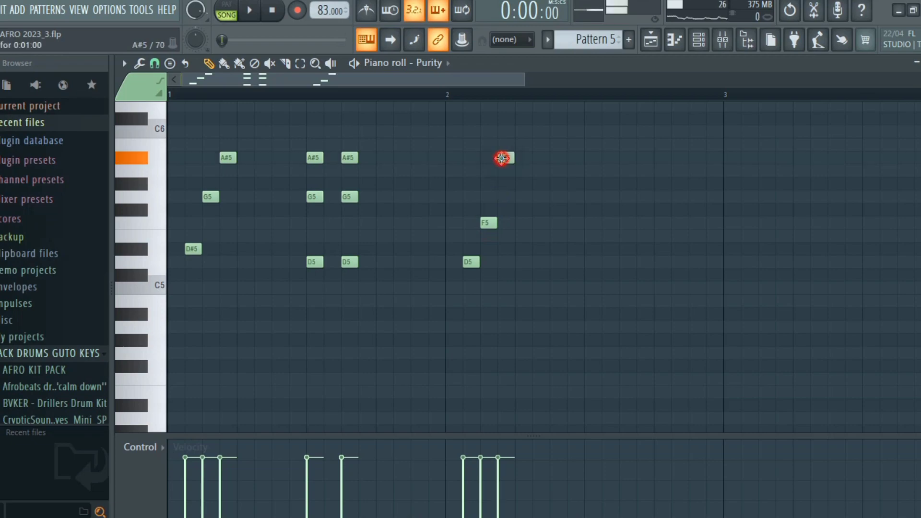
Step: Enter one-step C5-F5-A5 chords at steps 9 and 11 of bar 2 and play both bars back
click(593, 286)
drag(588, 236, 595, 217)
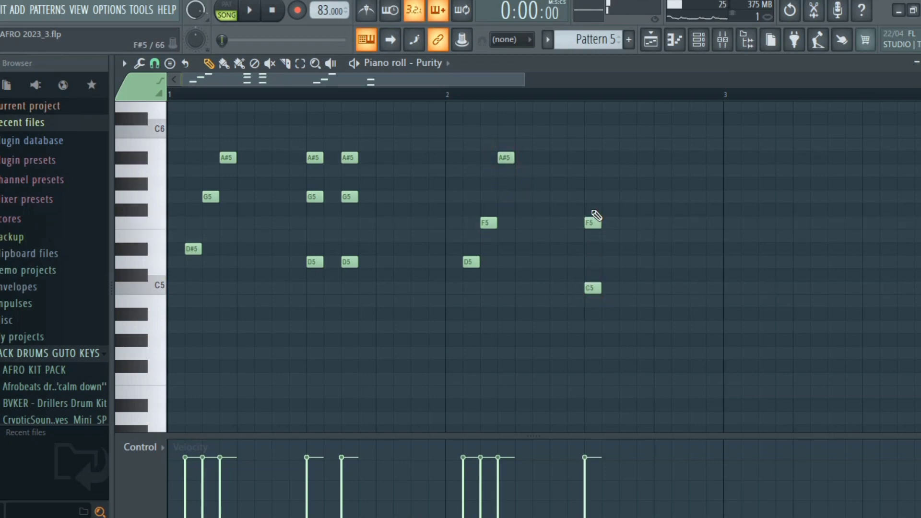
click(589, 172)
click(627, 171)
click(629, 224)
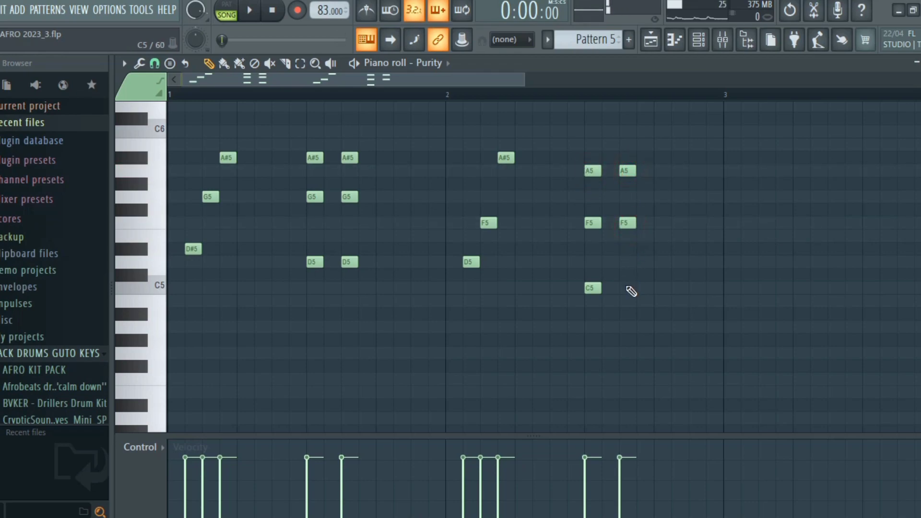
key(space)
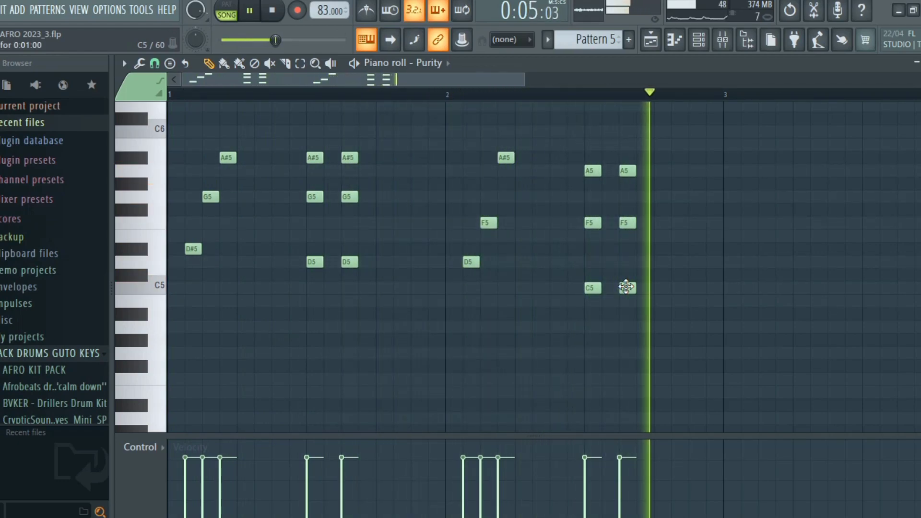
key(space)
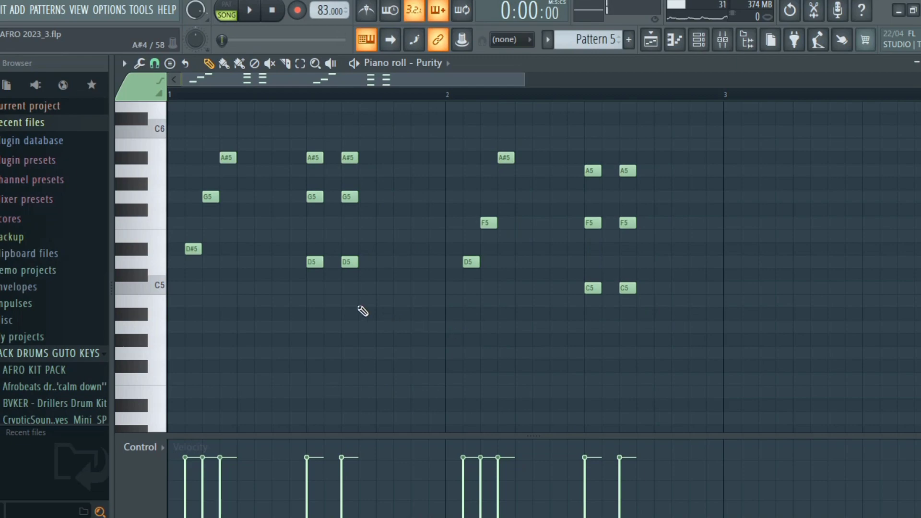
Step: Vary the note velocities of bar 1's two chords with the Strumizer, leaving time strength neutral, and audition the result
drag(296, 130, 422, 374)
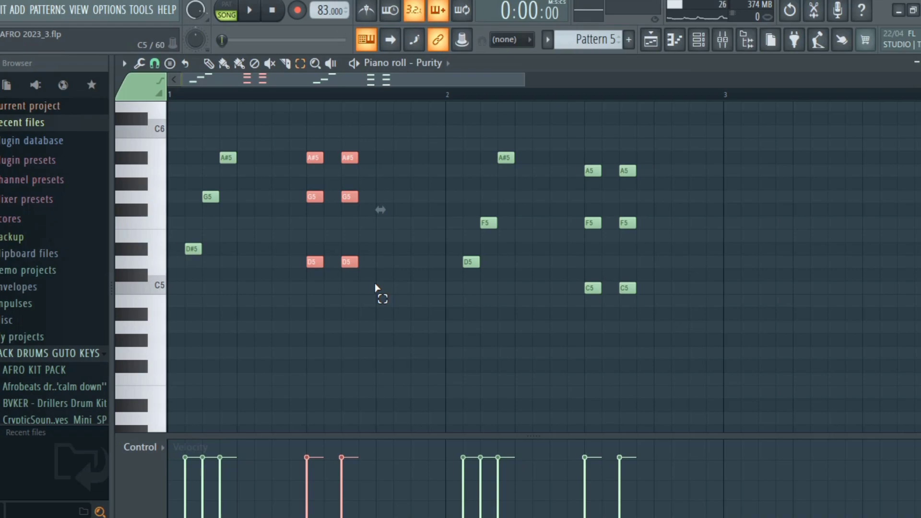
key(alt+s)
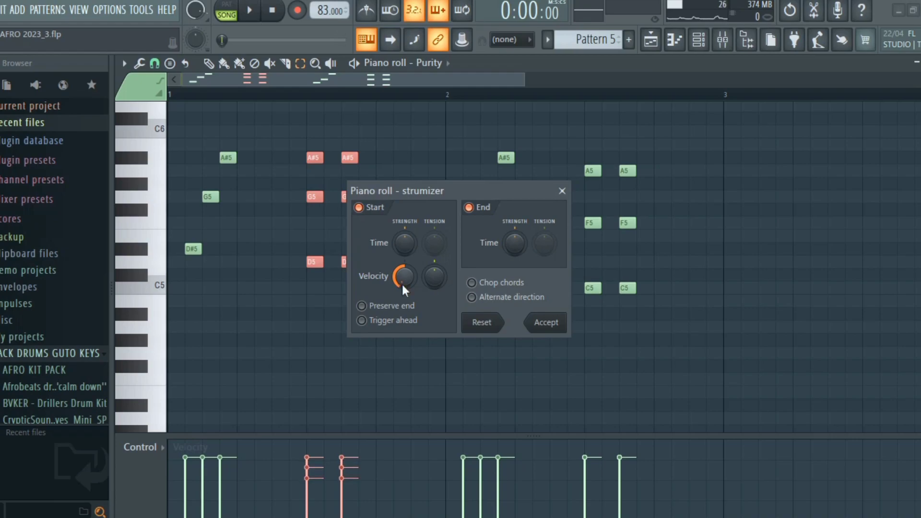
key(space)
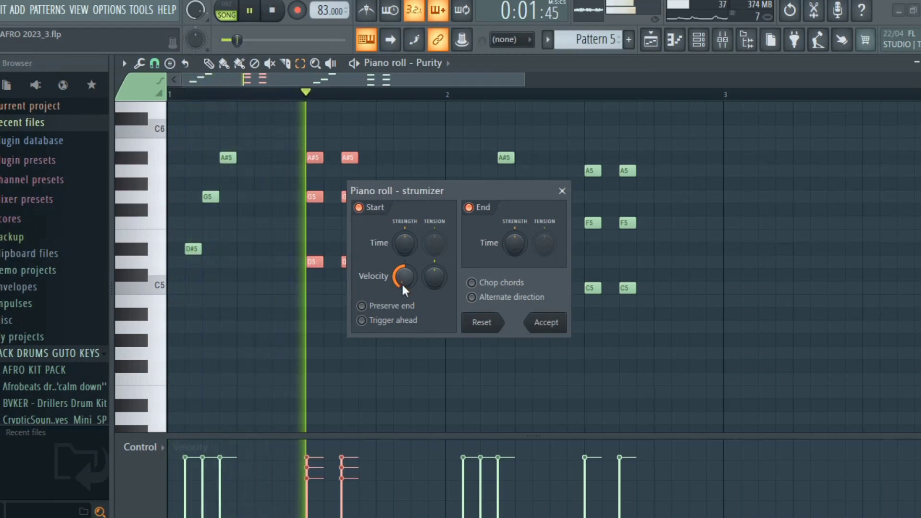
click(549, 322)
Step: Vary the note velocities of bar 2's two C5-F5-A5 chords with the Strumizer and audition the result
drag(582, 113, 652, 333)
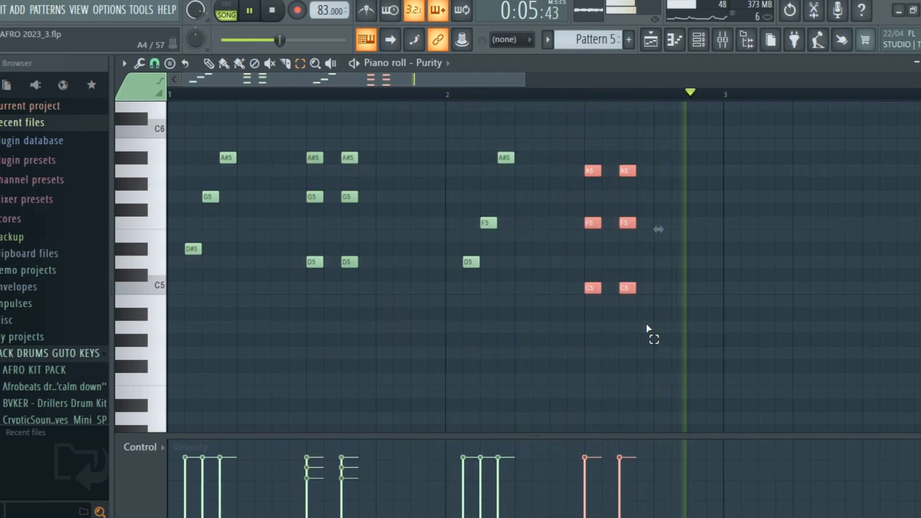
key(alt+s)
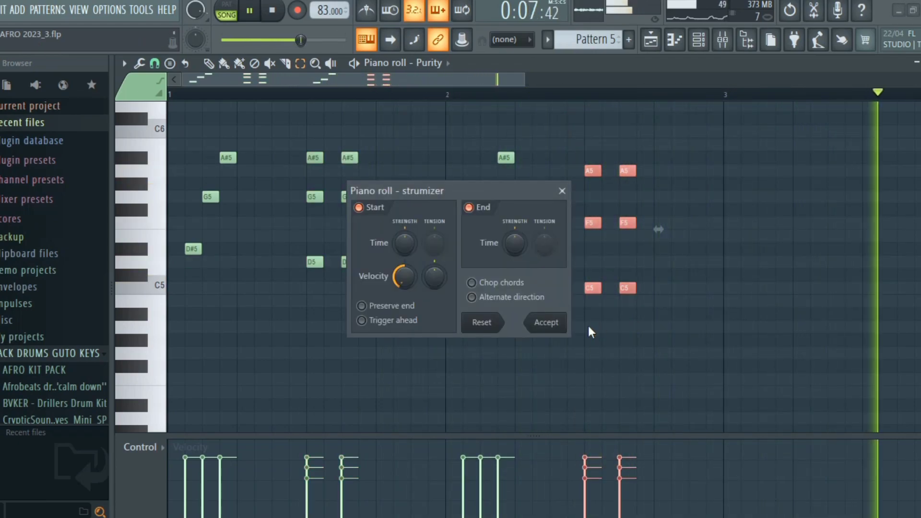
click(550, 322)
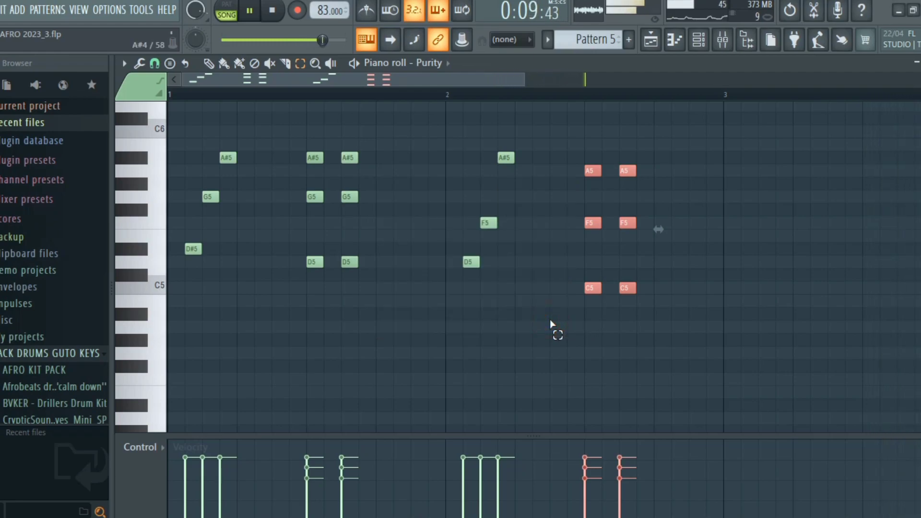
click(549, 318)
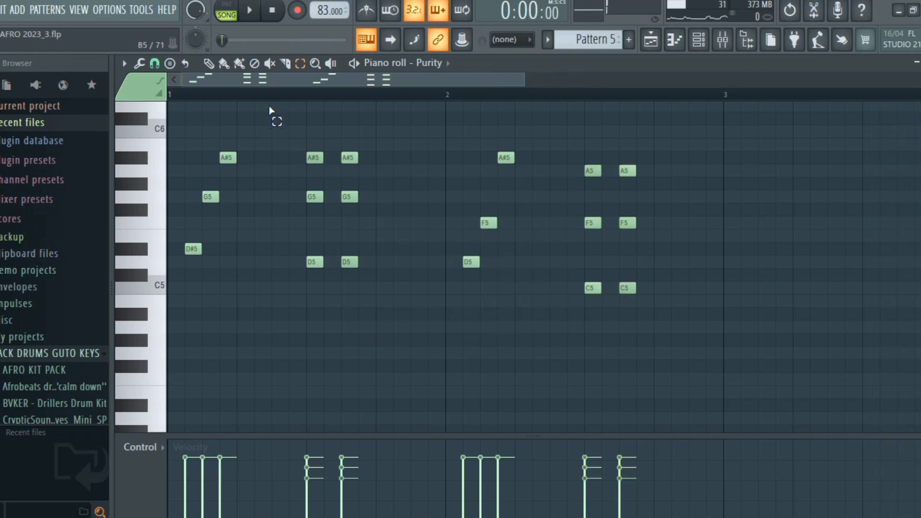
Step: Duplicate the Purity notes of bars 1 and 2 into bars 3 and 4 and play the pattern back
drag(726, 95, 137, 199)
key(ctrl+b)
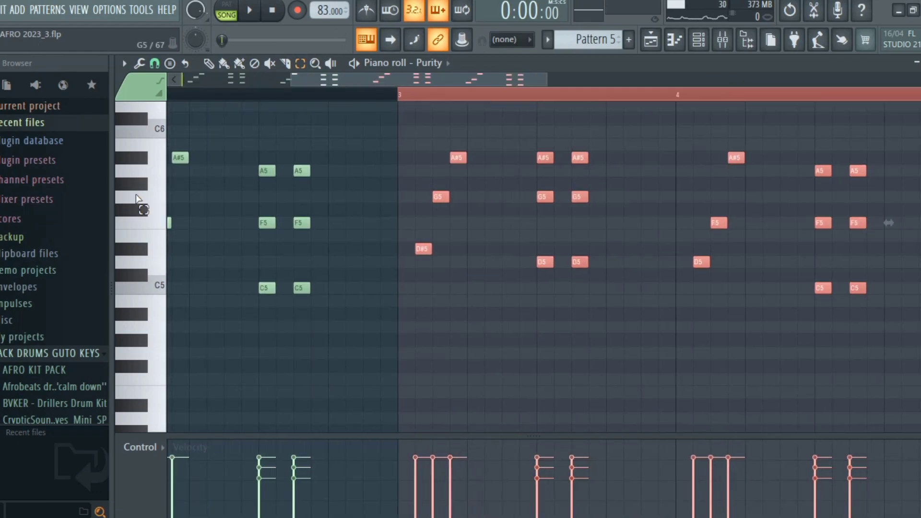
key(ctrl+d)
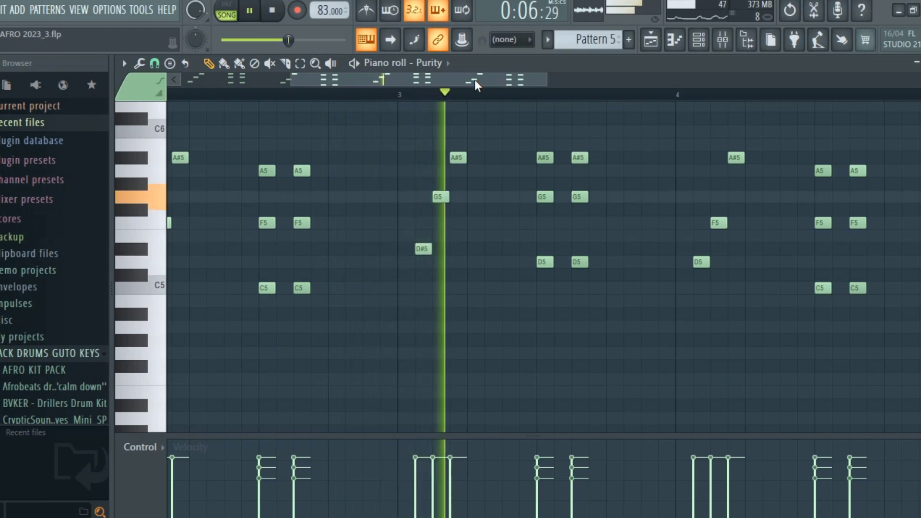
key(space)
drag(474, 80, 292, 97)
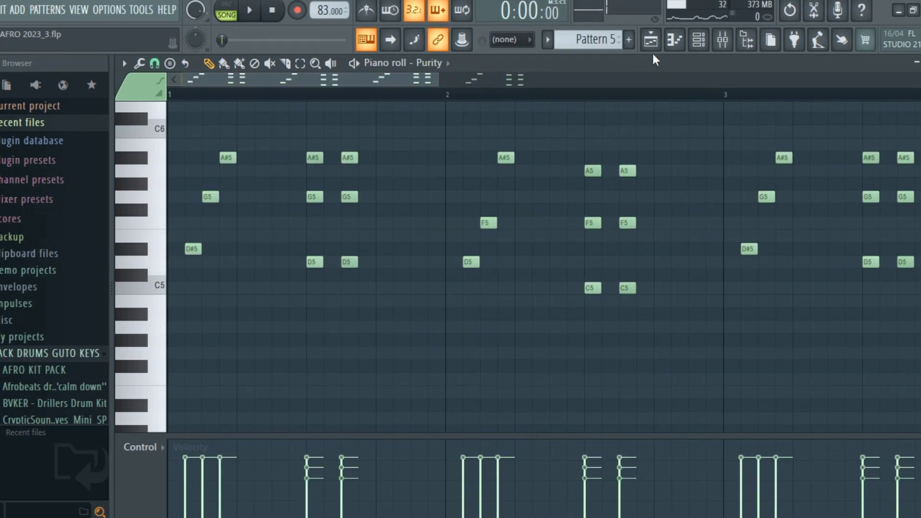
Step: Close the Kick Booma 1 sampler settings, switch to the empty Pattern 6 and place it at bar 1 of Track 6
click(708, 45)
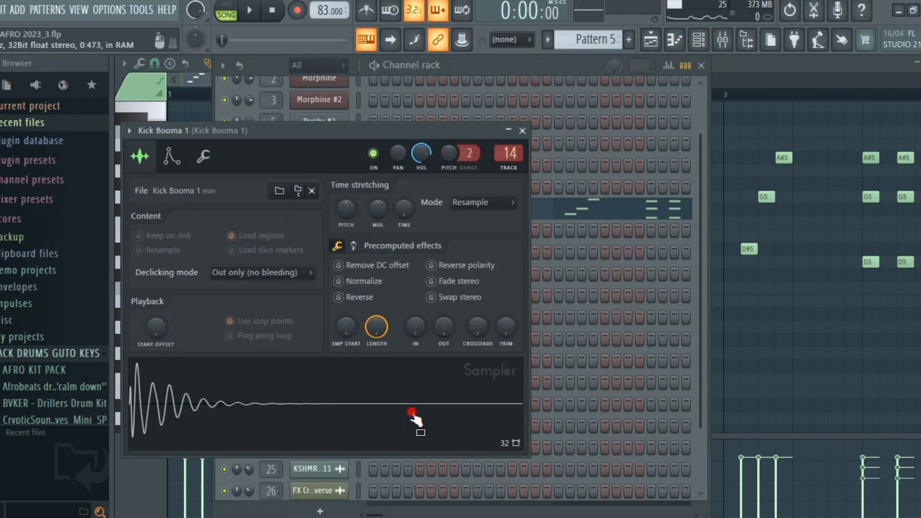
click(522, 130)
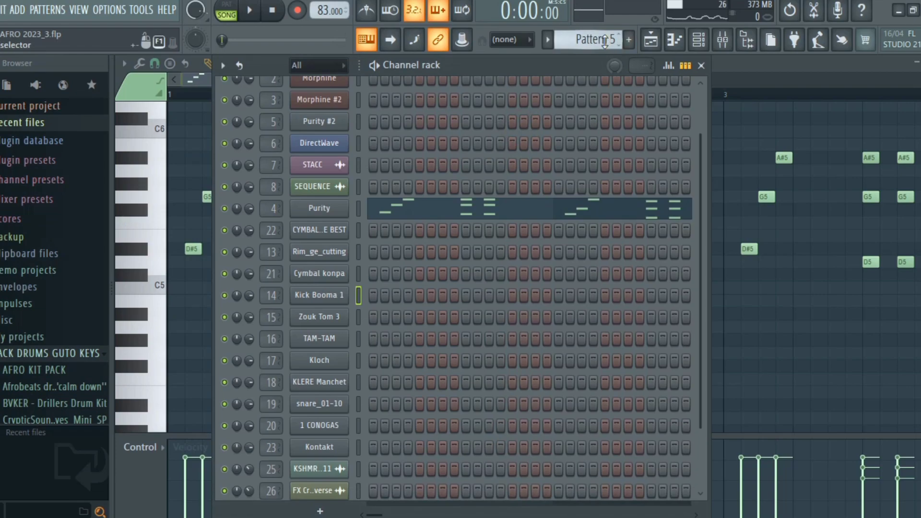
scroll(604, 42, down, 1)
click(651, 39)
click(322, 341)
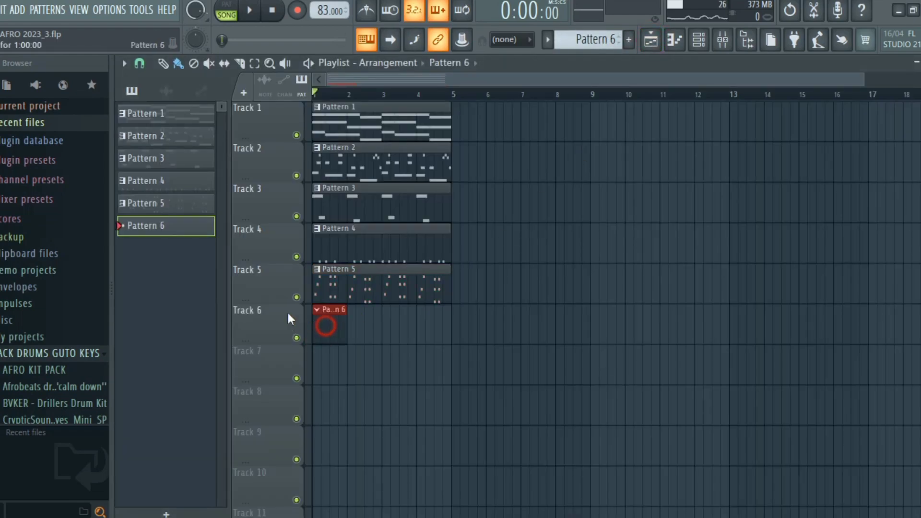
Step: Enter one-step C5 notes at steps 1 and 2 of bar 1 in the Kick Booma 1 piano roll and audition them
click(699, 40)
right_click(322, 298)
click(331, 294)
click(194, 288)
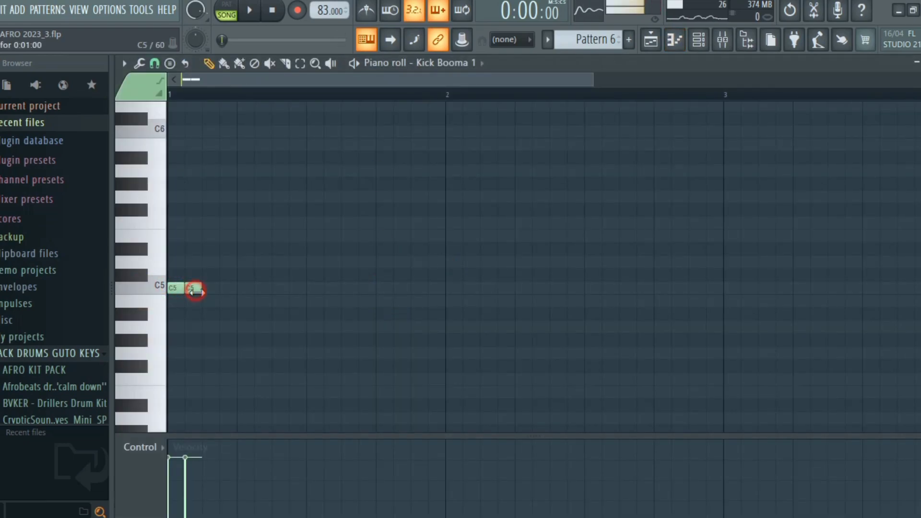
key(space)
key(space)
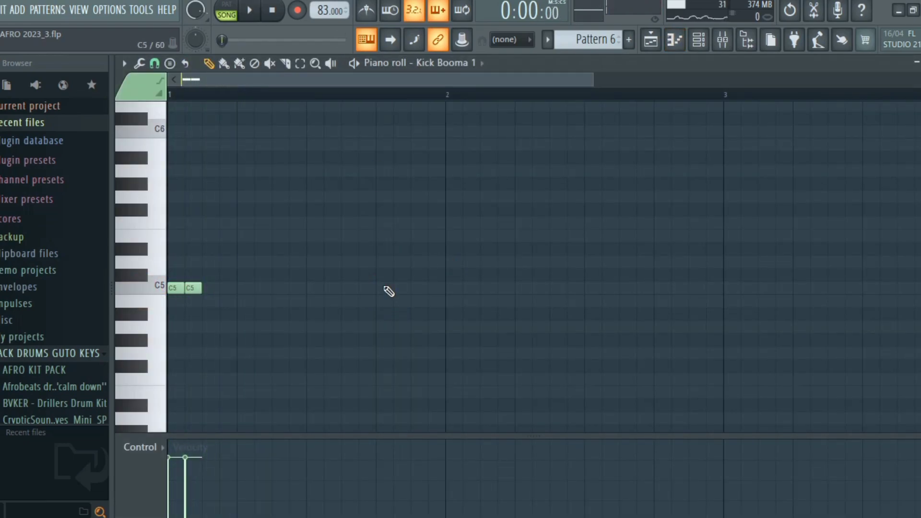
Step: Add one-step C5 kick notes at step 13 of bar 1 and step 1 of bar 2, auditioning their placement
click(384, 287)
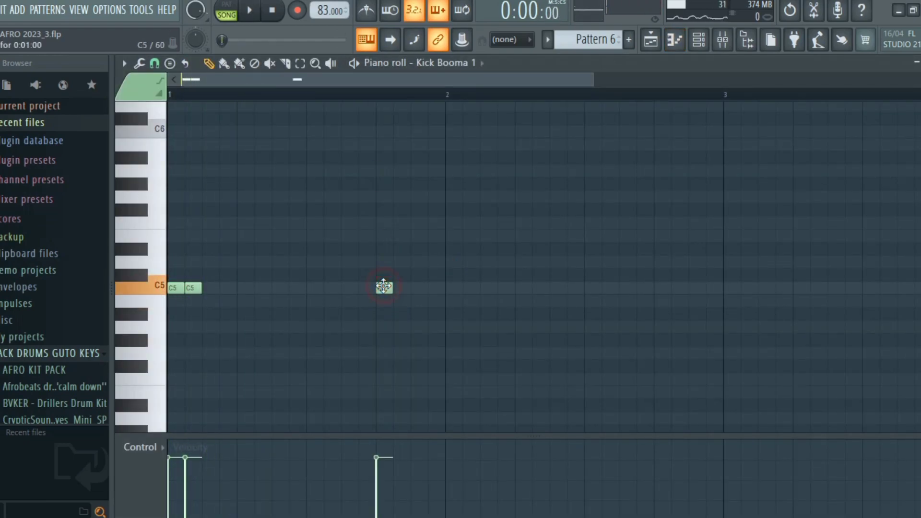
click(434, 286)
key(space)
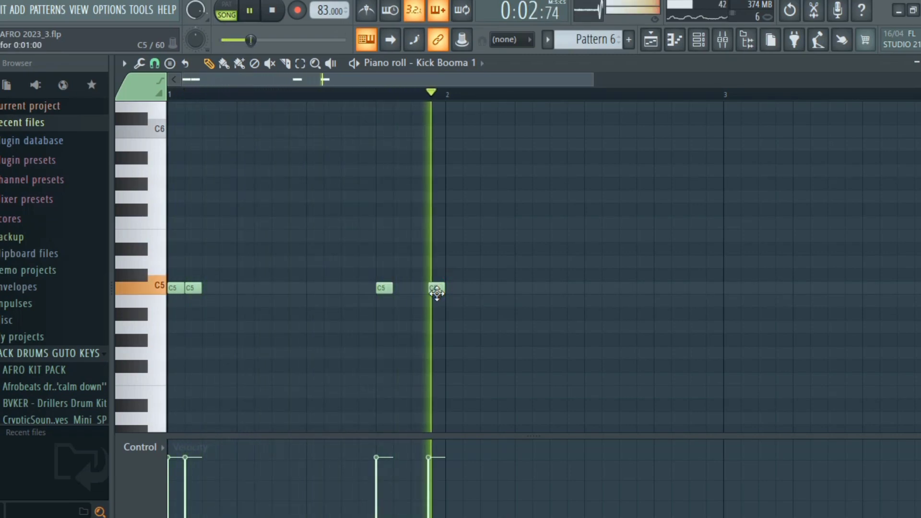
drag(434, 287, 448, 294)
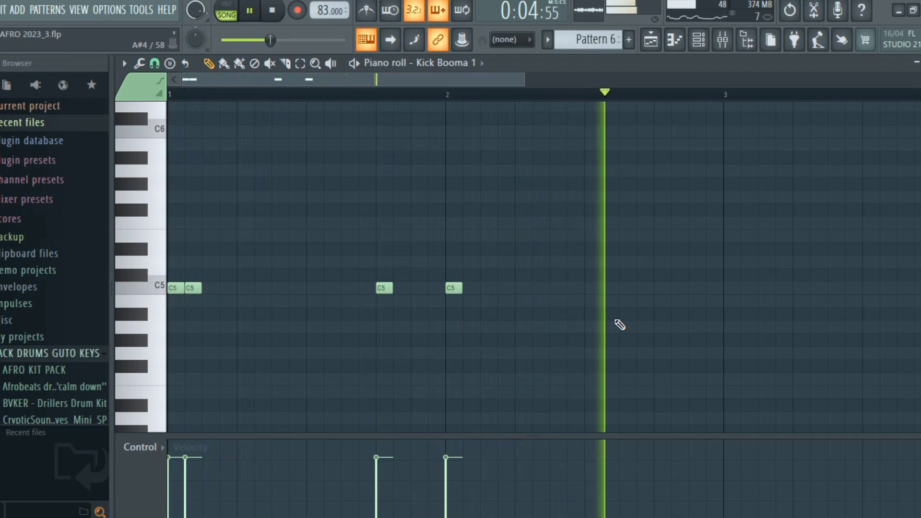
Step: Add one-step C5 kick notes at steps 1, 2 and 13 of bar 3 and step 1 of bar 4
click(733, 288)
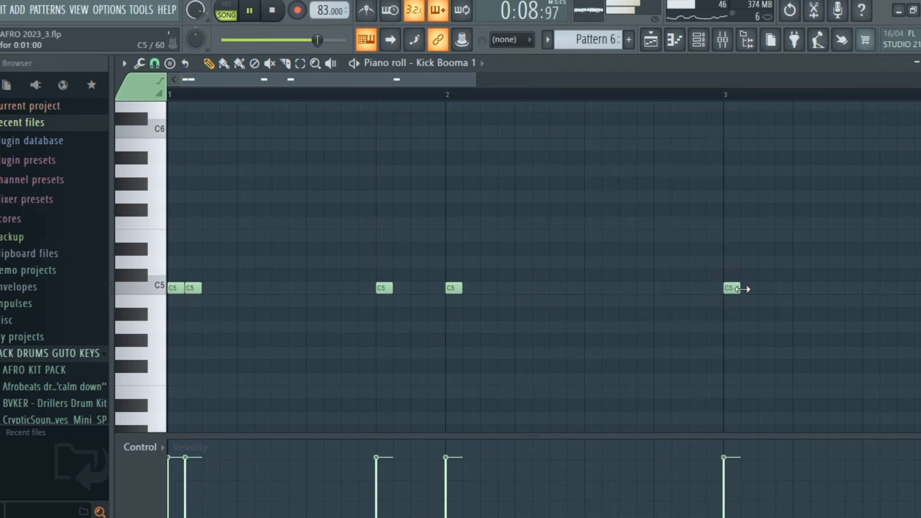
key(space)
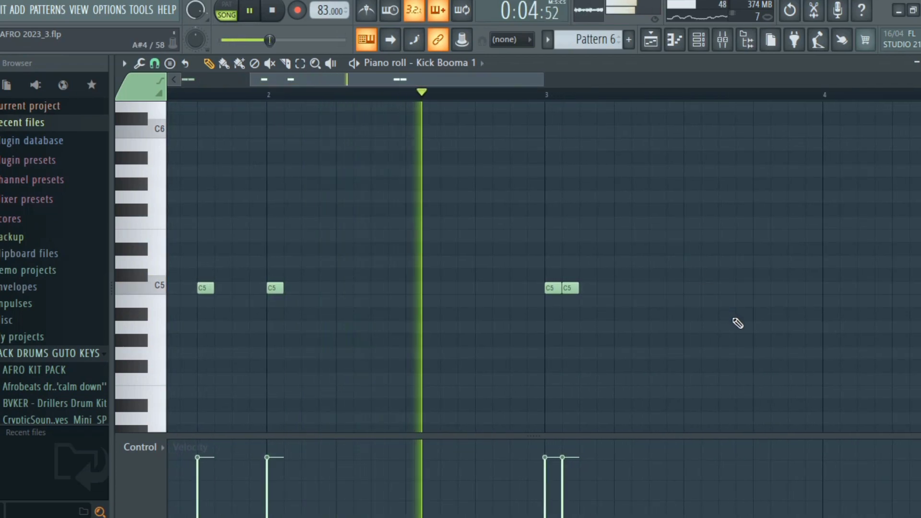
click(768, 289)
click(833, 284)
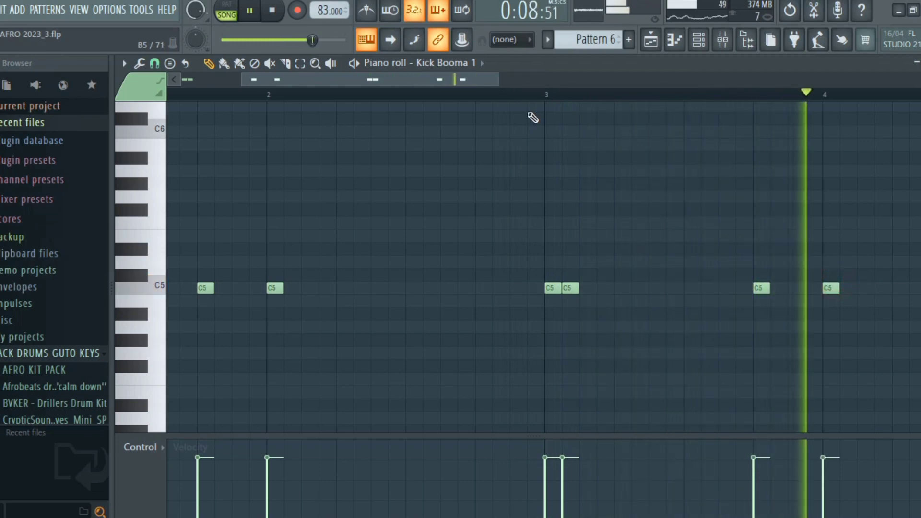
Step: Add one-step C5 kick notes at steps 13 and 15 of bar 4 and play the pattern back
drag(503, 83, 604, 84)
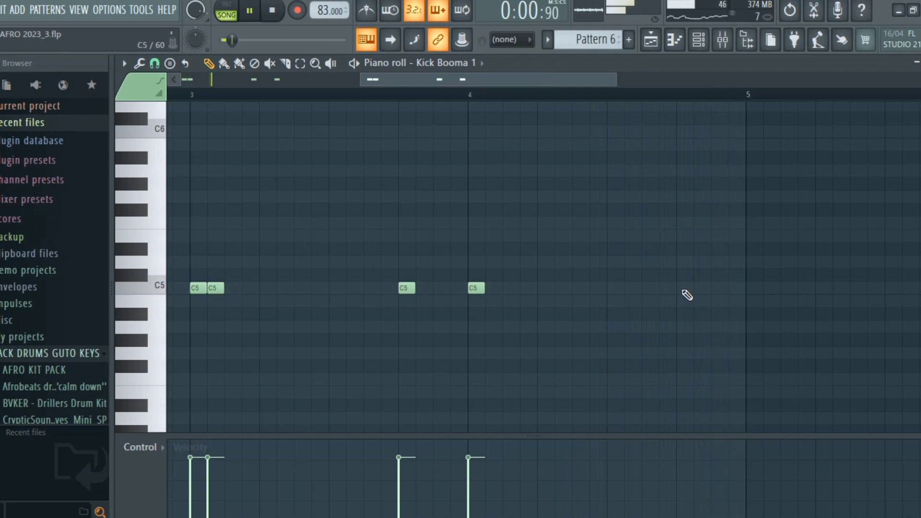
click(714, 288)
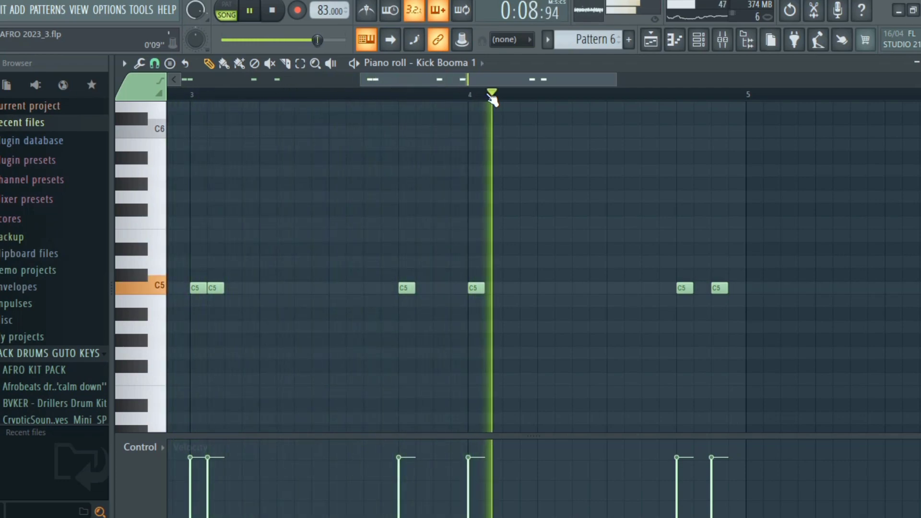
drag(505, 80, 511, 79)
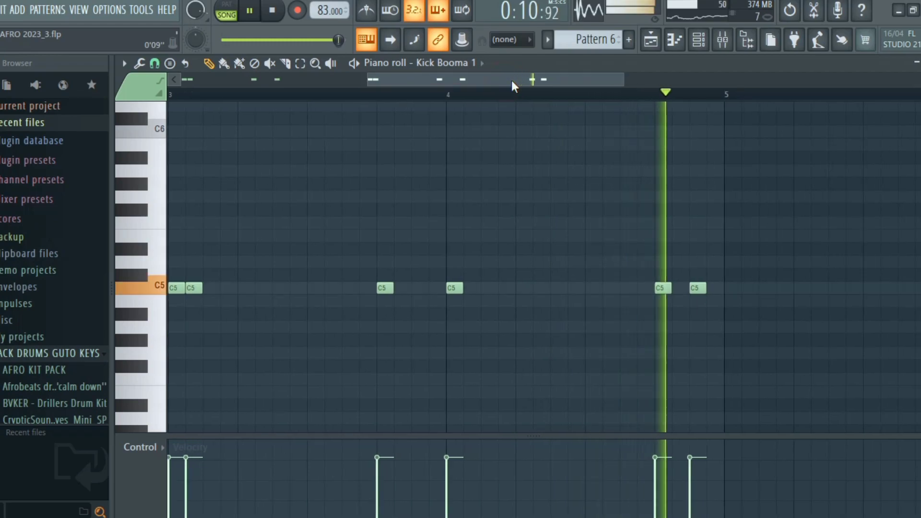
key(space)
Step: Create Pattern 7 and place it at bar 1 of Track 7 in the playlist
key(F6)
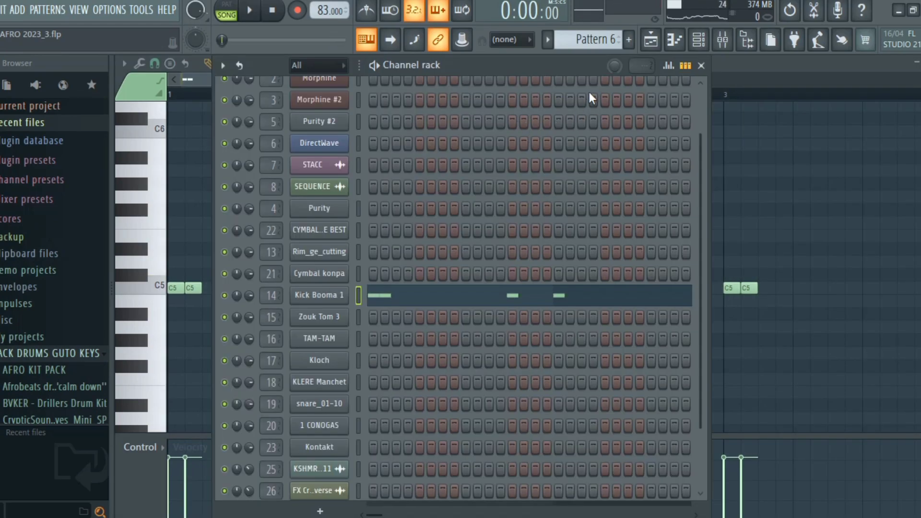
click(628, 40)
click(652, 42)
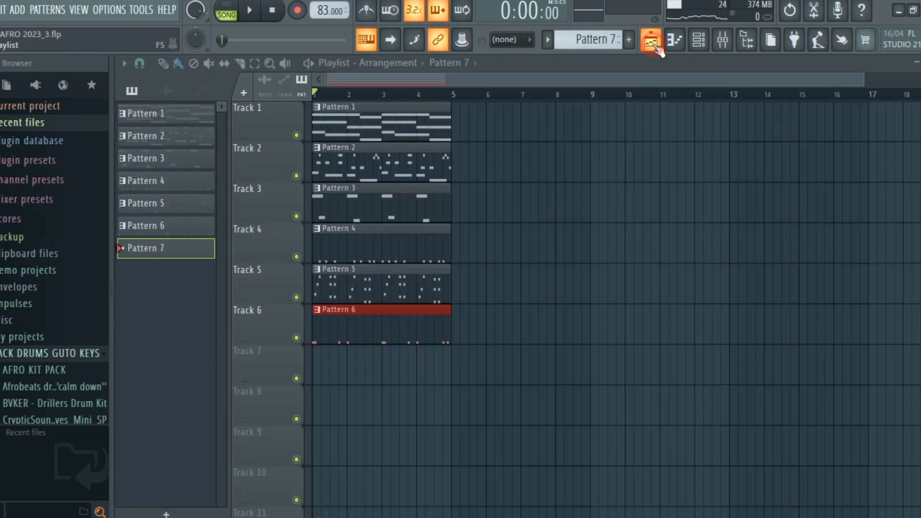
click(326, 366)
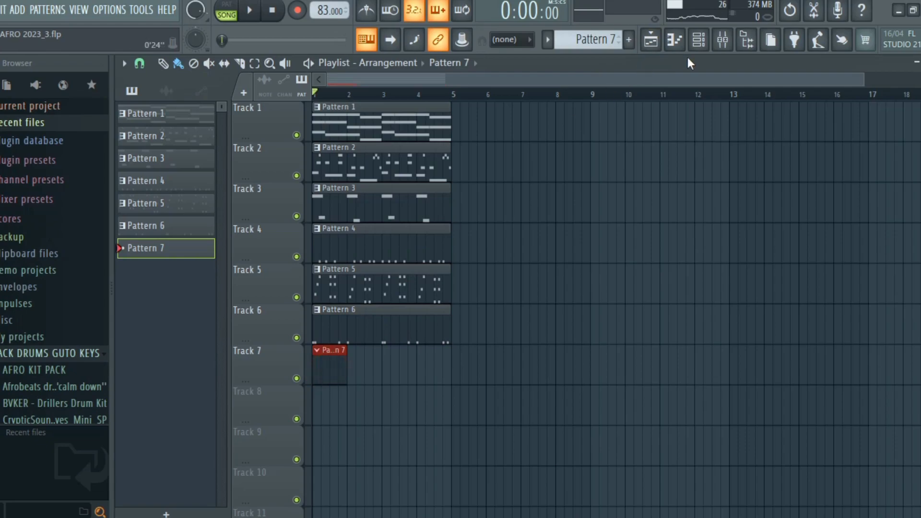
Step: Enter a one-step D#4 note at step 1 of bar 1 in the Kontakt channel's piano roll and play it back
click(699, 40)
scroll(355, 403, down, 3)
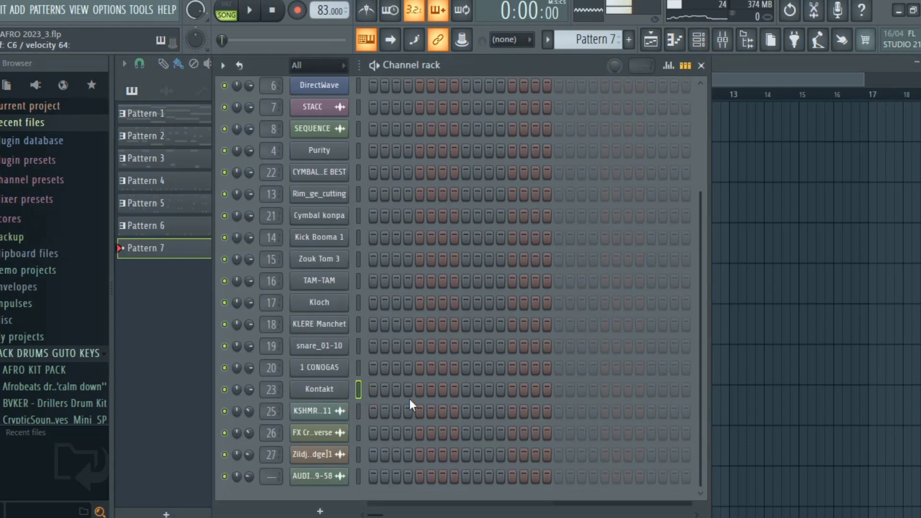
right_click(343, 390)
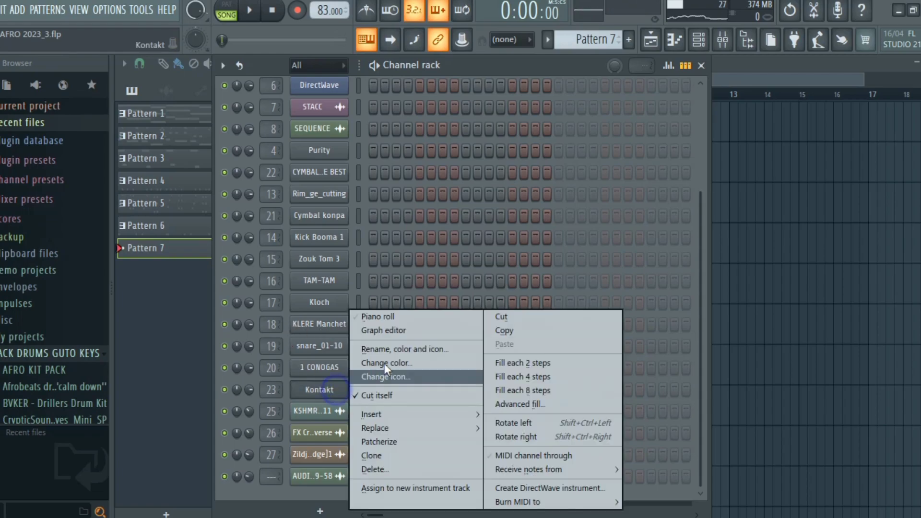
click(395, 317)
click(139, 328)
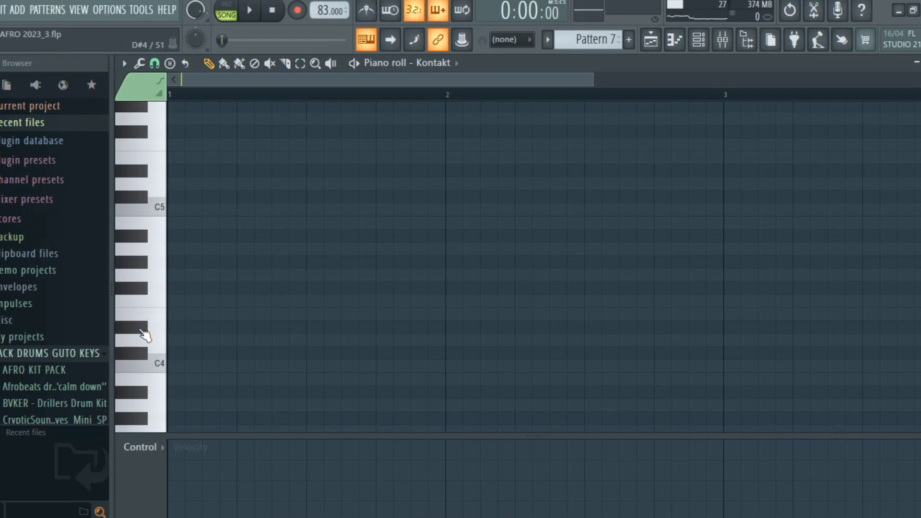
click(171, 324)
key(space)
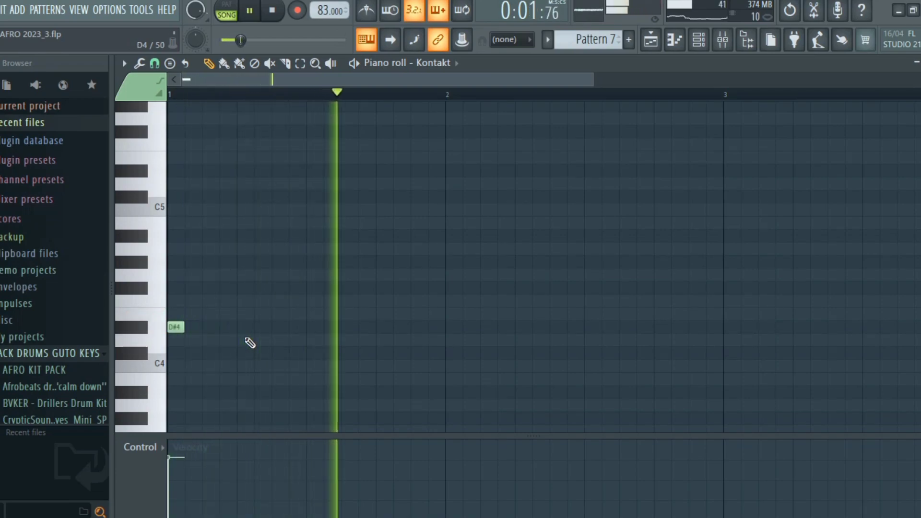
Step: Add a one-step A#4 note to the Kontakt part at step 15 of bar 1
click(144, 238)
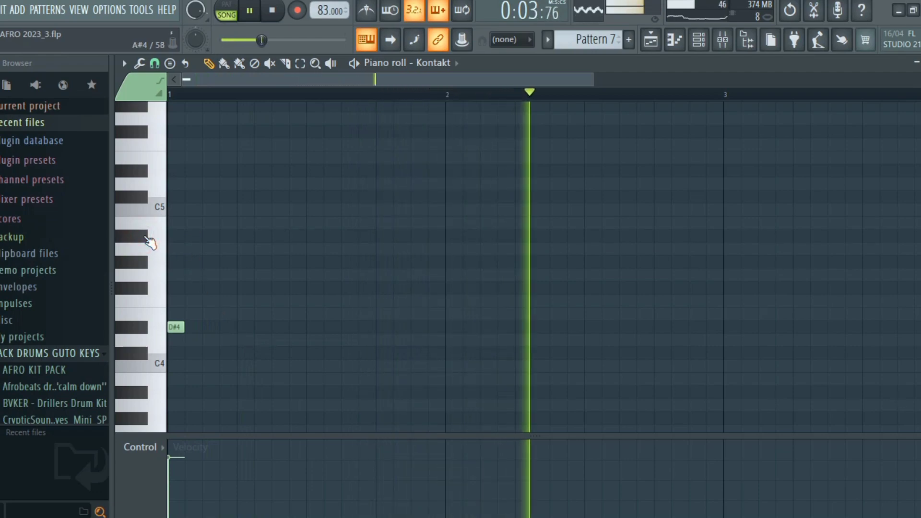
click(402, 236)
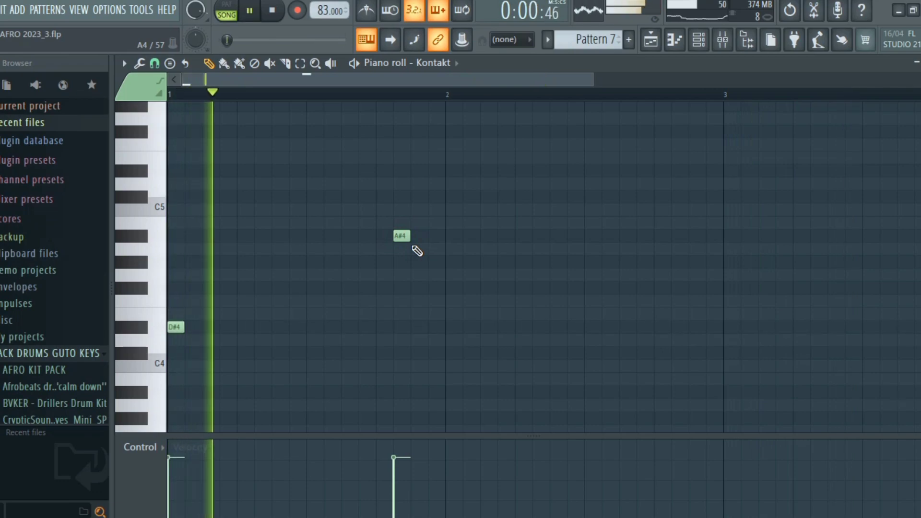
drag(403, 235, 417, 234)
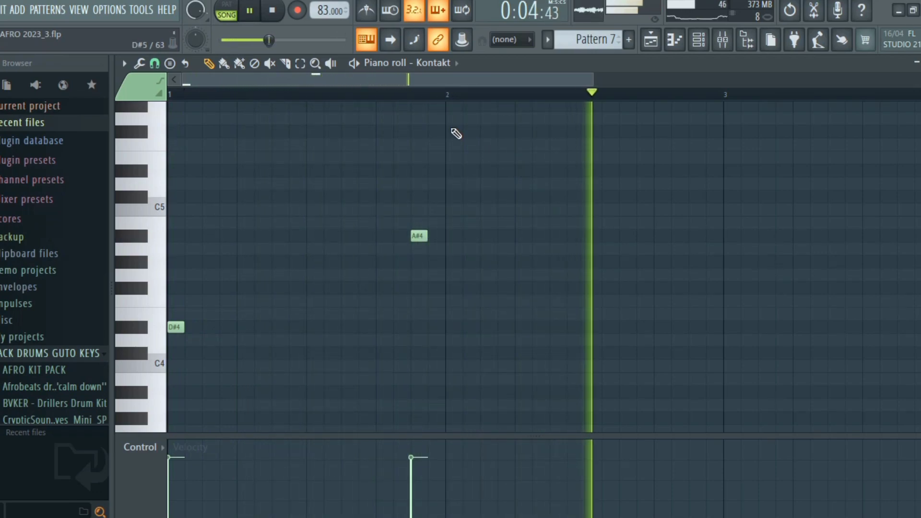
Step: Add a one-step G4 note at step 15 of bar 2 and duplicate the two Kontakt bars into bars 3 and 4
click(695, 249)
drag(694, 267, 692, 285)
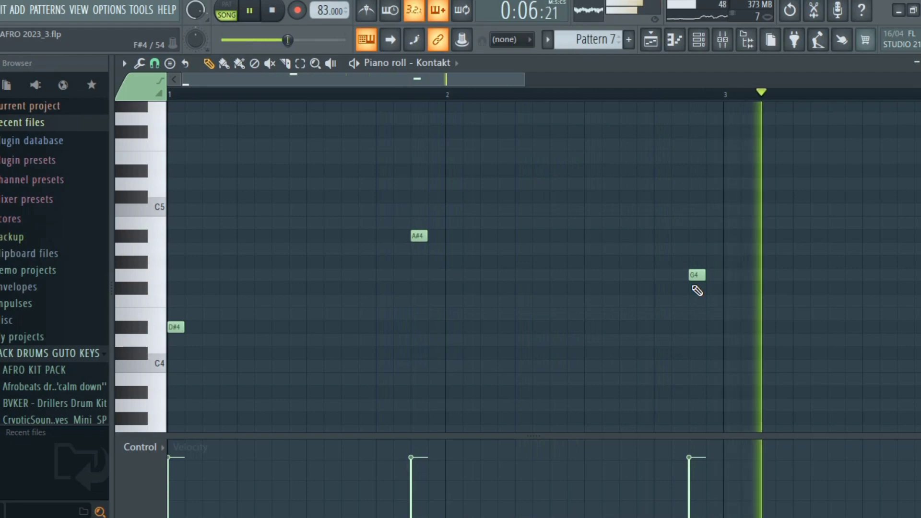
key(space)
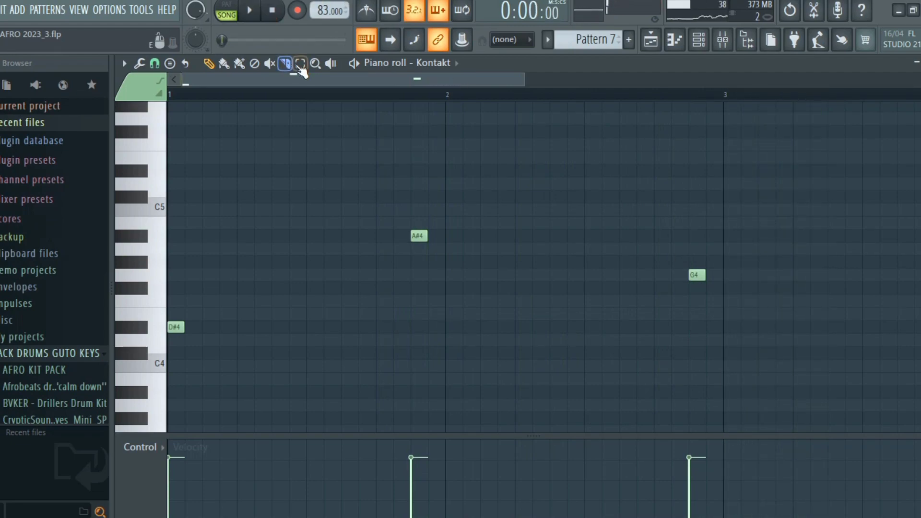
drag(725, 96, 125, 235)
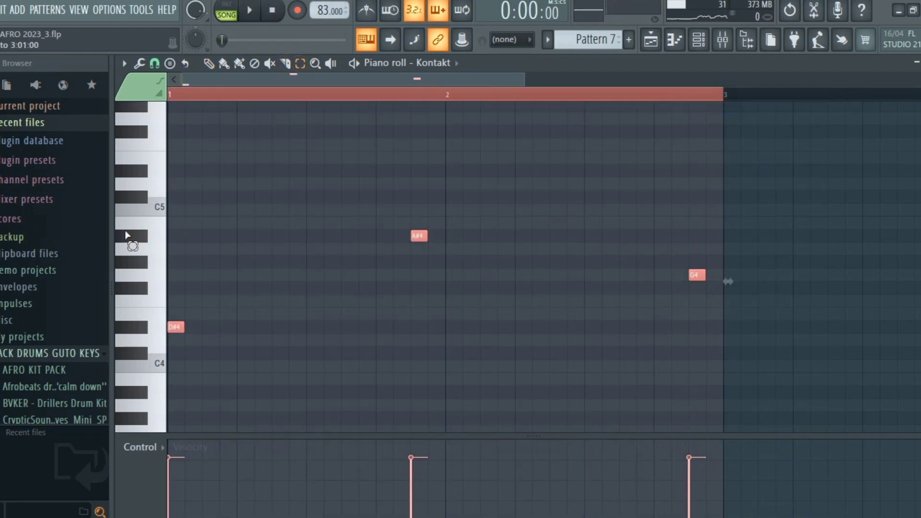
key(ctrl+b)
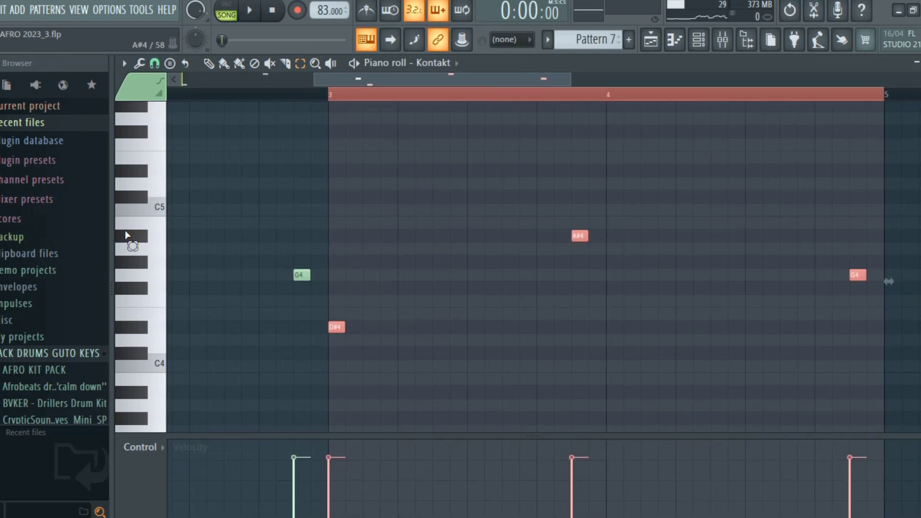
Step: Deselect the duplicated Kontakt notes and play the part back
key(ctrl+d)
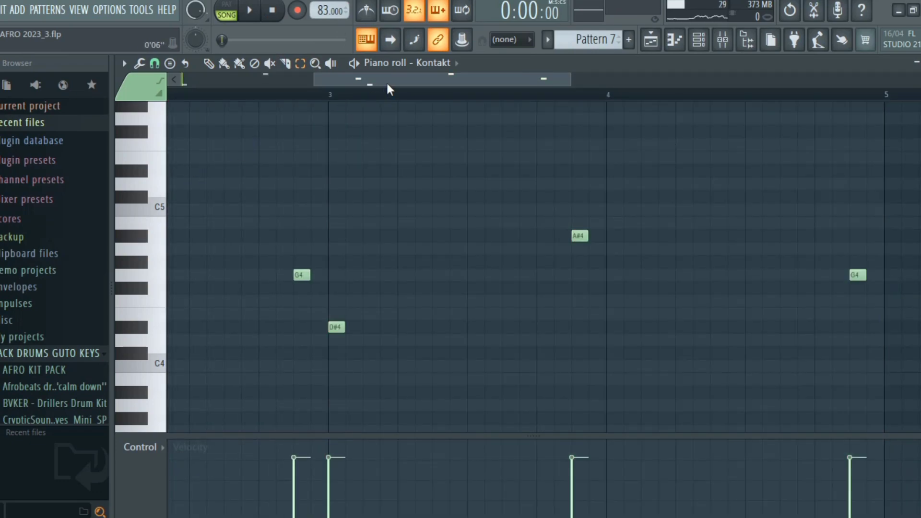
key(space)
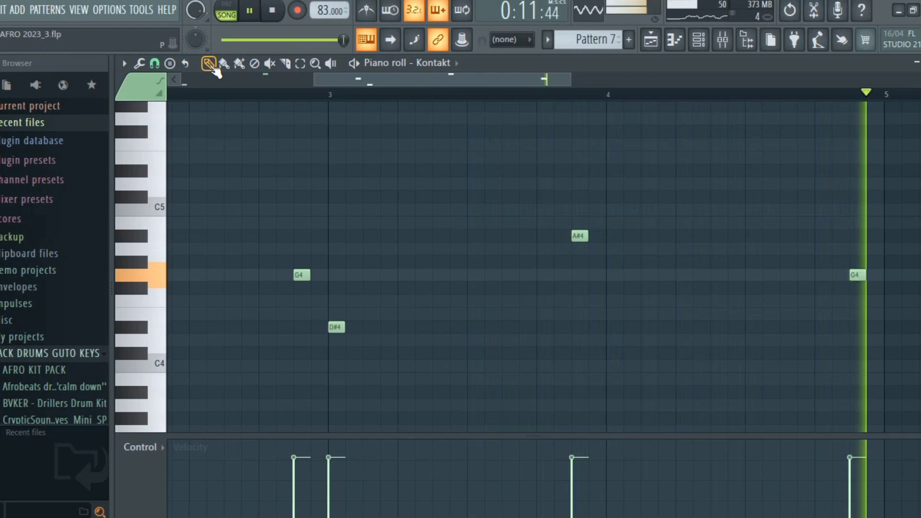
key(space)
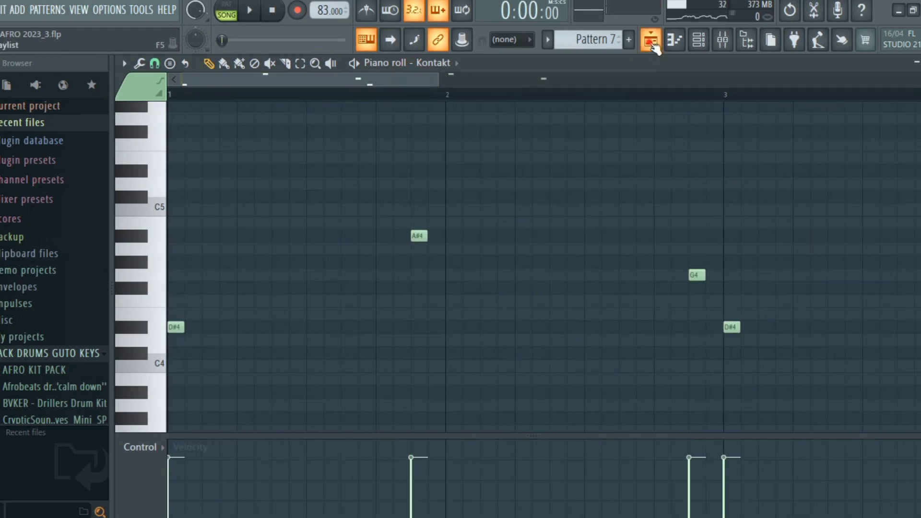
Step: Duplicate the Pattern 1, 2, 3 and 5 clips in the playlist so the copies fill bars 5 to 8
click(651, 42)
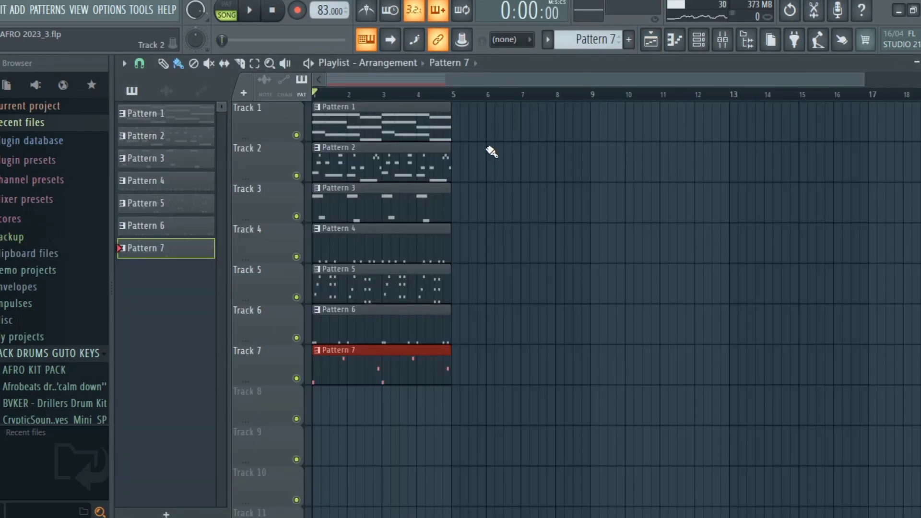
drag(357, 102, 437, 202)
key(ctrl+b)
click(401, 287)
key(ctrl+b)
ctrl+click(600, 186)
Step: Create Pattern 8, place it at bar 4 of Track 8 and play the song from there
scroll(612, 42, up, 1)
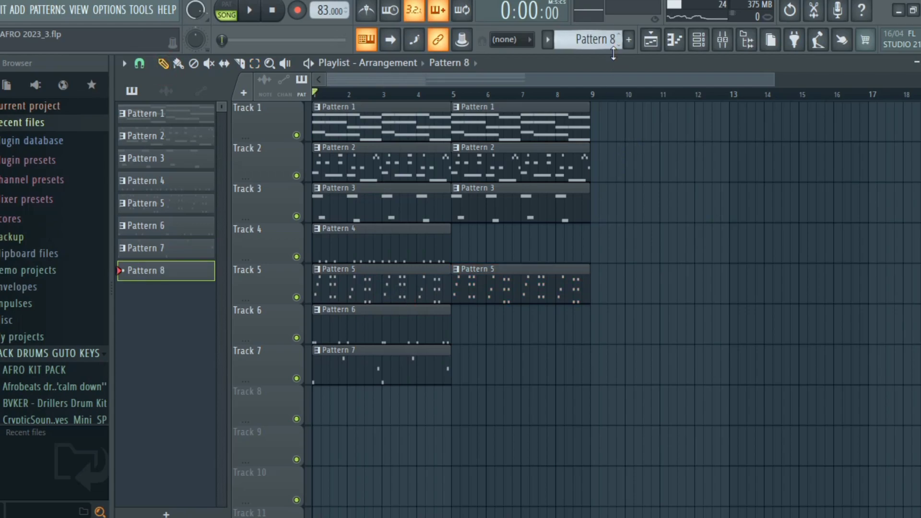
click(431, 413)
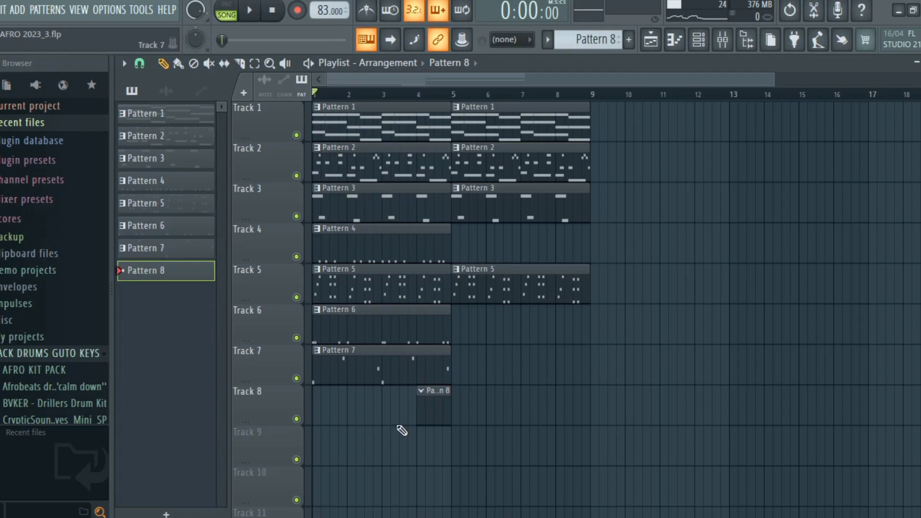
click(425, 97)
key(space)
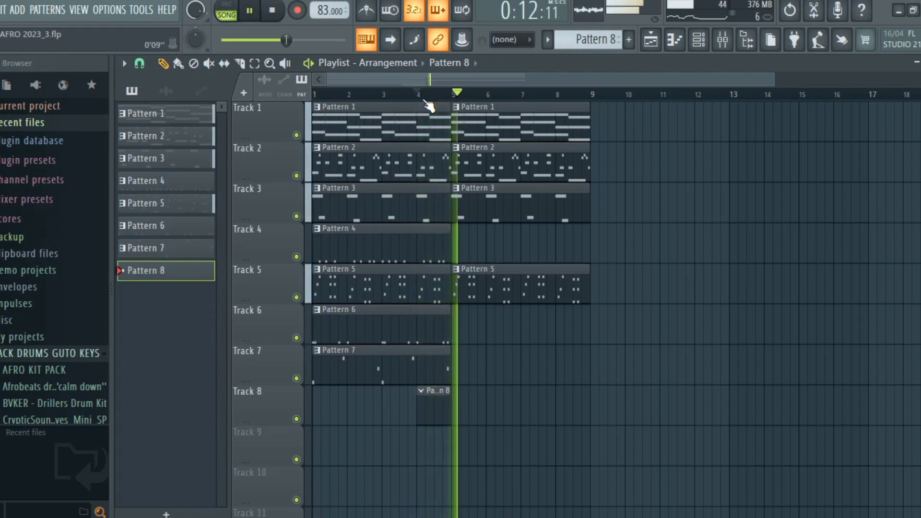
key(space)
Step: Audition the KLERE Manchet sample from the channel rack
click(699, 40)
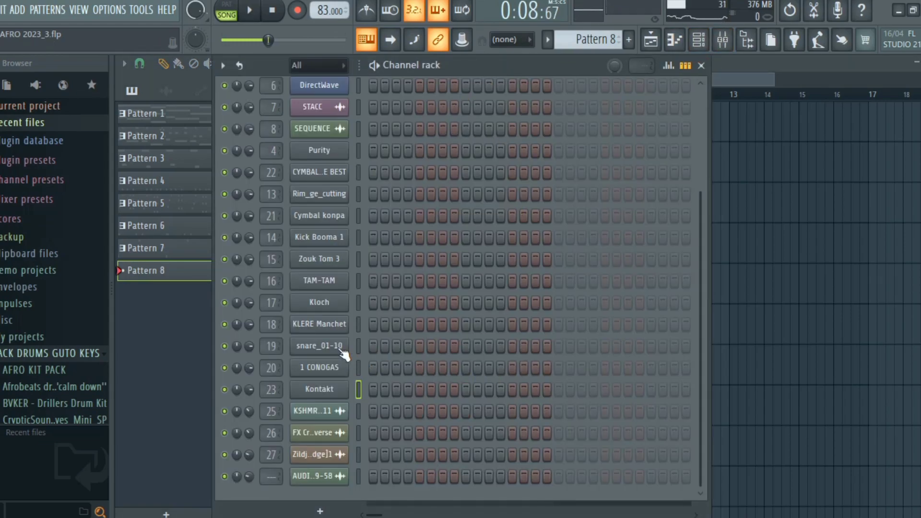
click(337, 326)
click(453, 458)
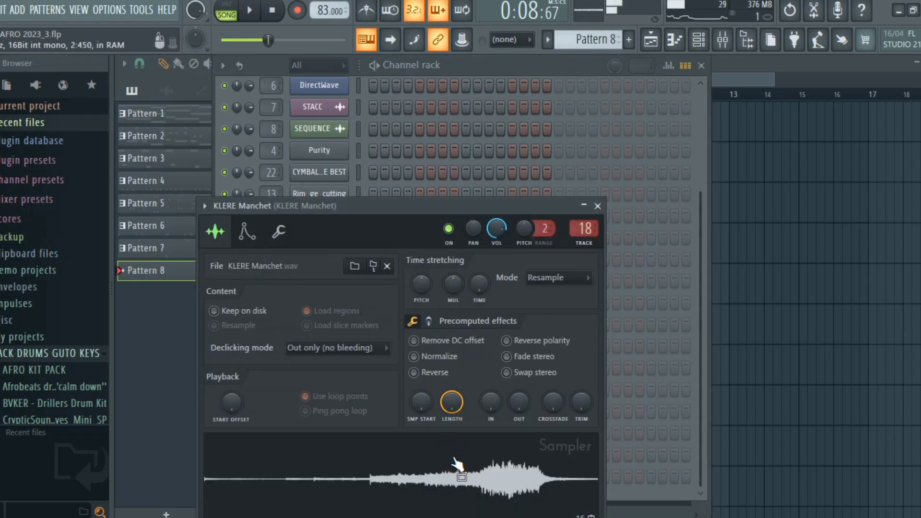
click(597, 206)
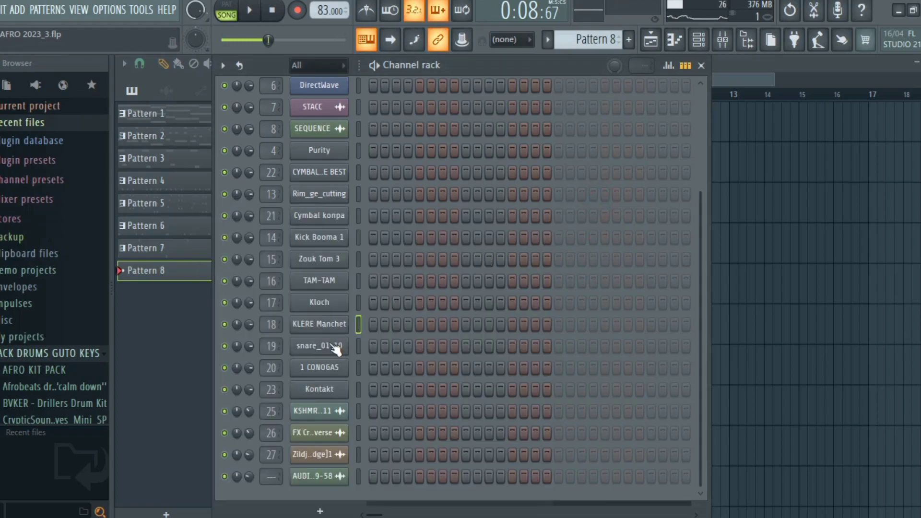
Step: Enter a one-step C5 note at step 1 of bar 1 in the KLERE Manchet piano roll and play it back
right_click(331, 327)
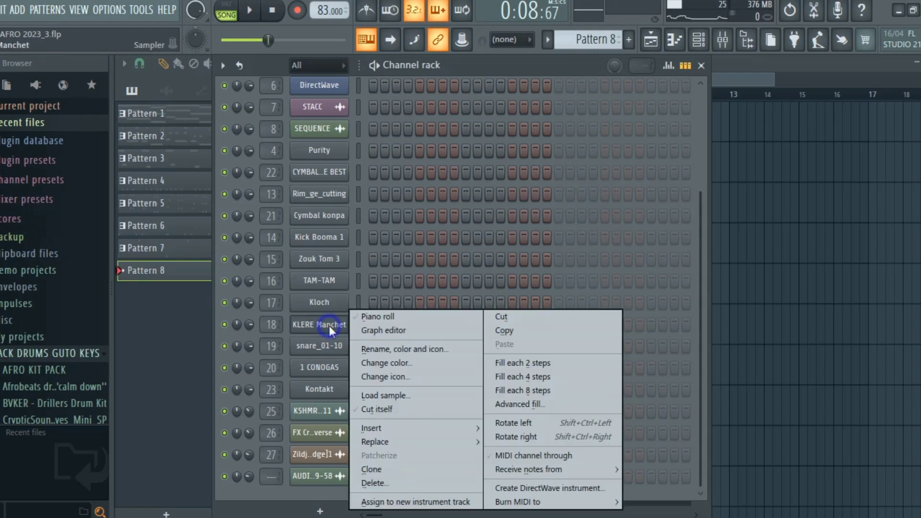
click(373, 317)
click(176, 210)
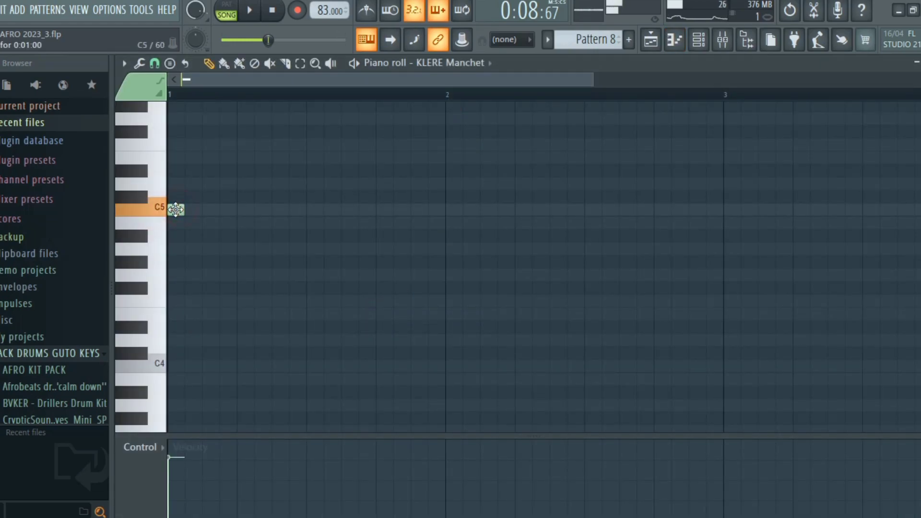
key(space)
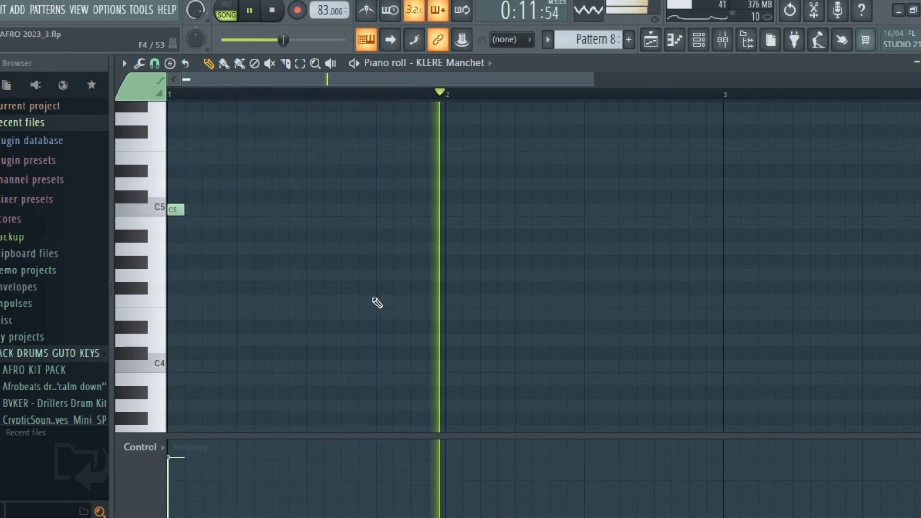
key(space)
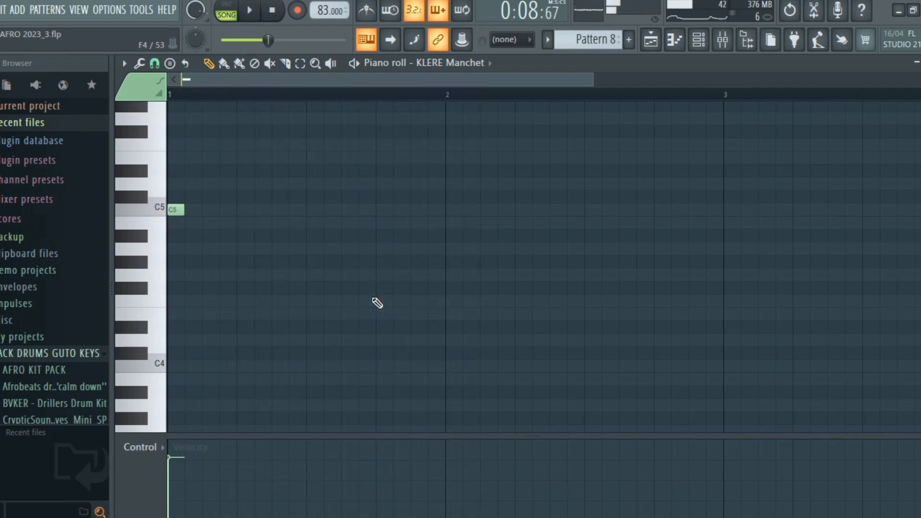
Step: Audition the snare_01-10 sample from the channel rack
click(698, 41)
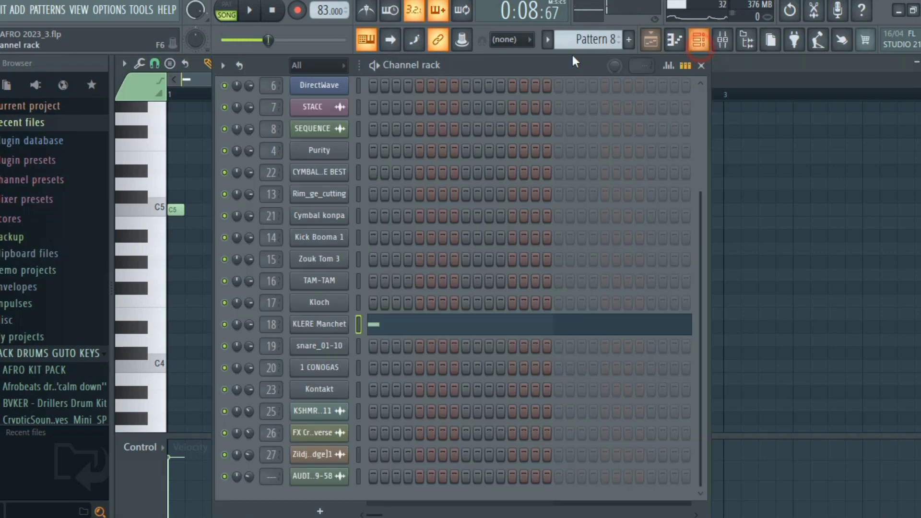
click(342, 346)
click(454, 475)
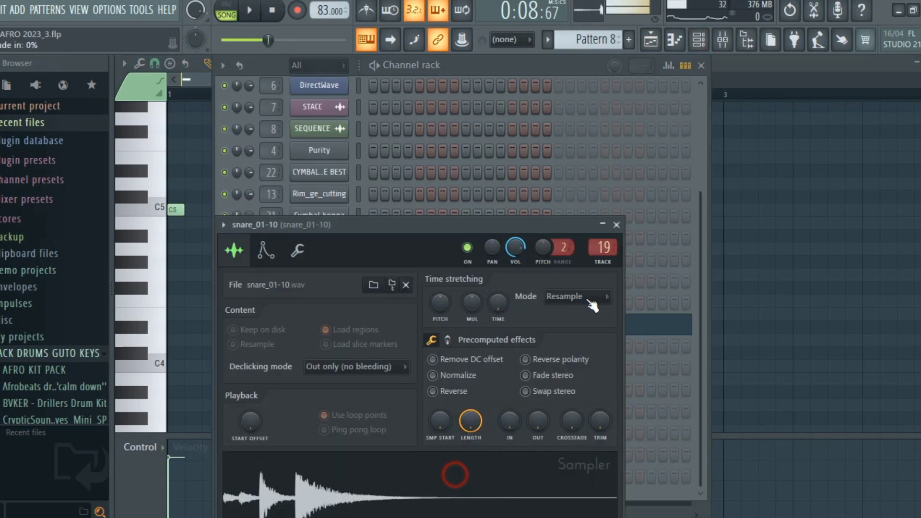
click(617, 228)
Step: Enter a one-step C5 note at step 11 of bar 1 in the snare_01-10 piano roll and play the song
right_click(334, 353)
click(390, 315)
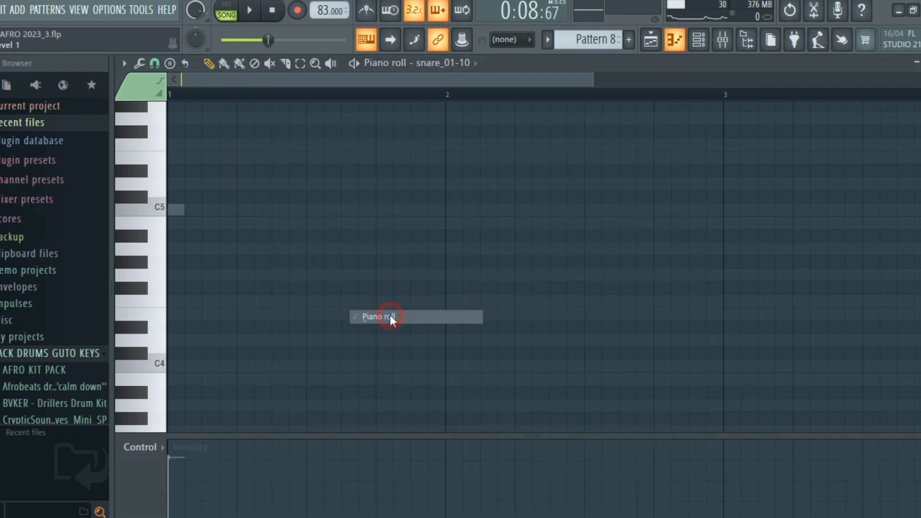
key(space)
click(345, 210)
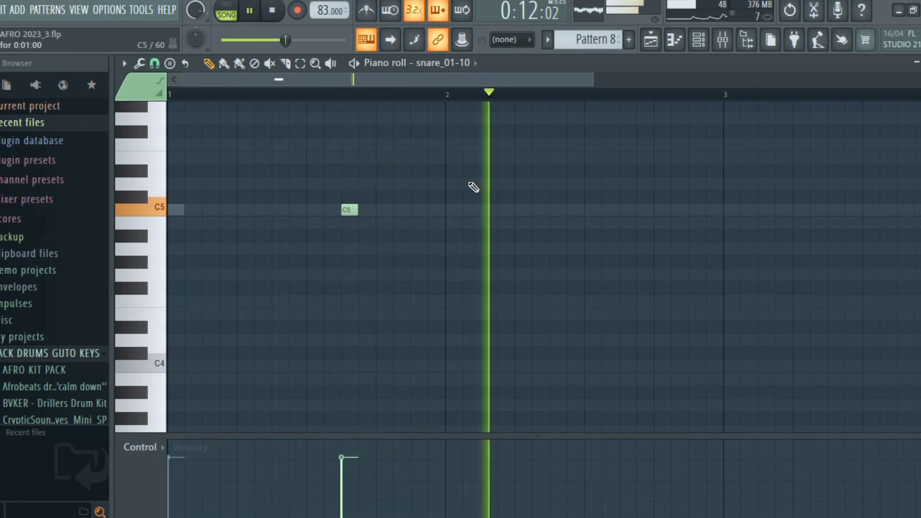
click(652, 41)
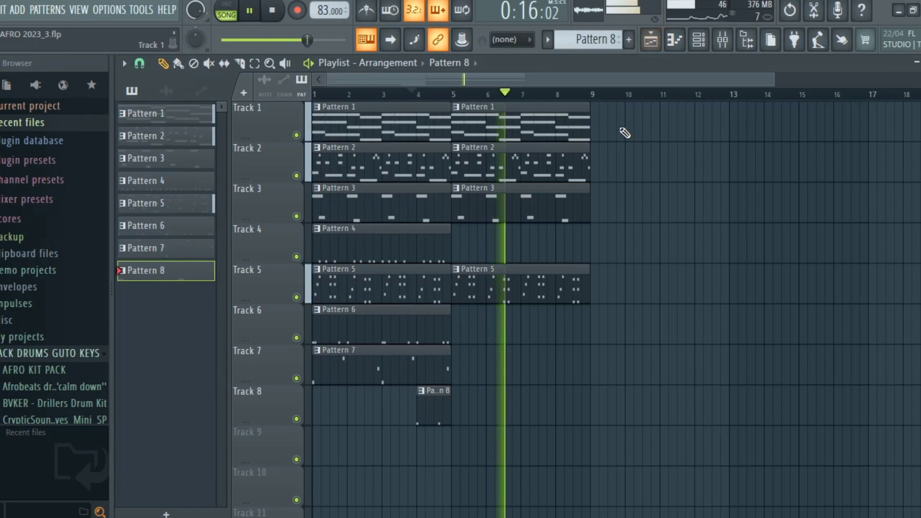
key(space)
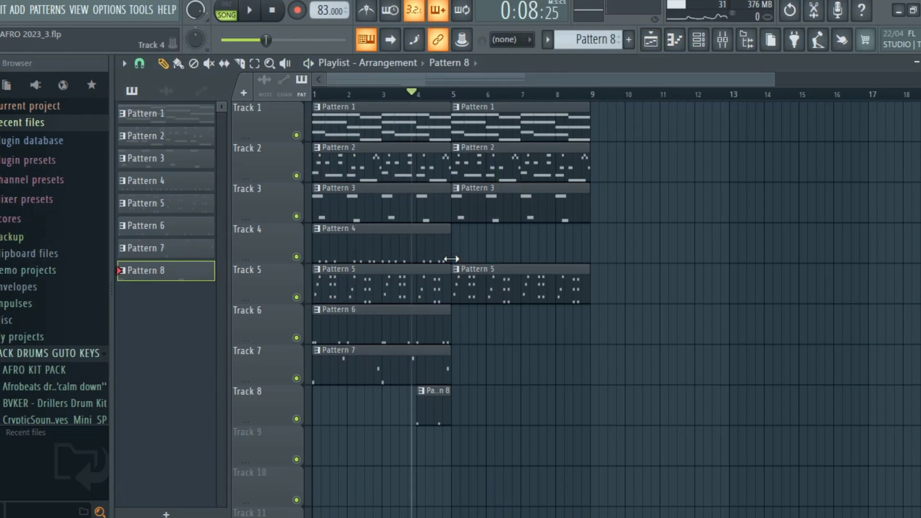
Step: Place the Zildjian 18" crash [edge]1 audio clip at bar 5 of Track 9 and play the transition into it
click(166, 91)
drag(163, 203, 458, 449)
key(space)
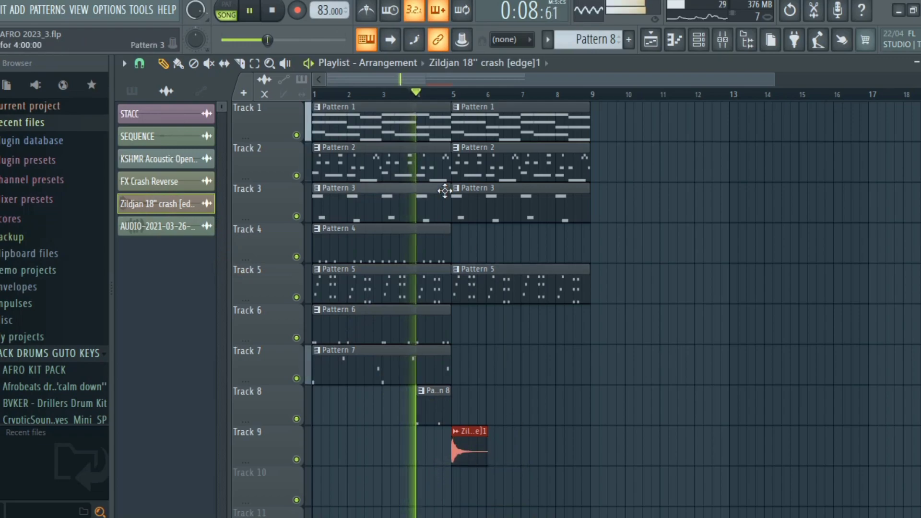
click(130, 93)
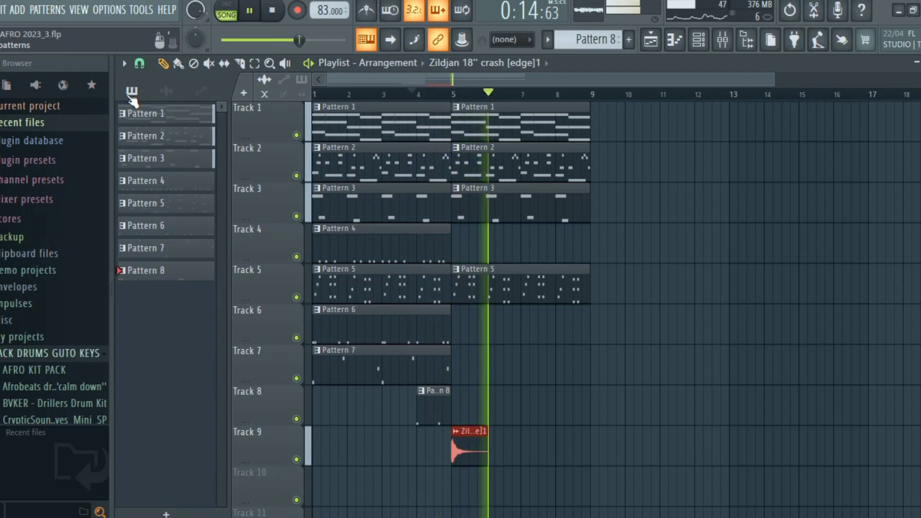
key(space)
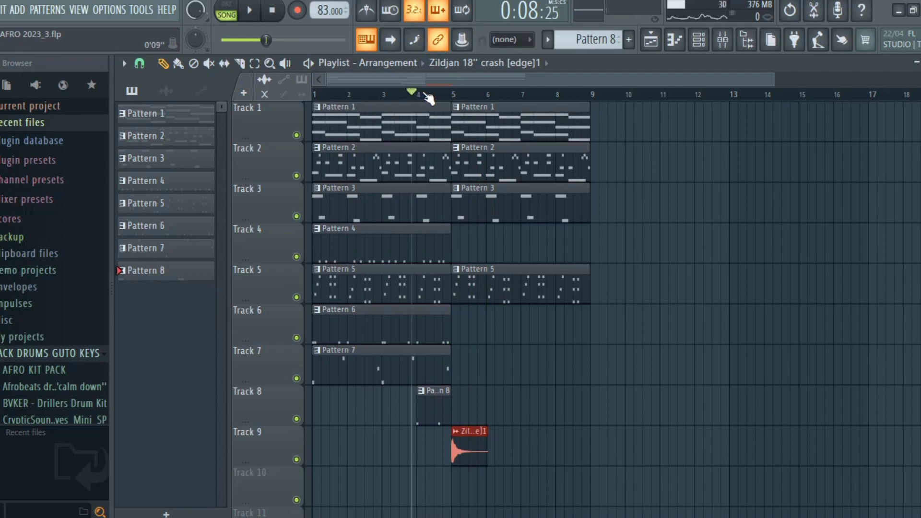
Step: Create Pattern 9 and place it at bar 5 of Track 10 in the playlist
scroll(604, 43, up, 1)
scroll(575, 337, down, 1)
click(457, 440)
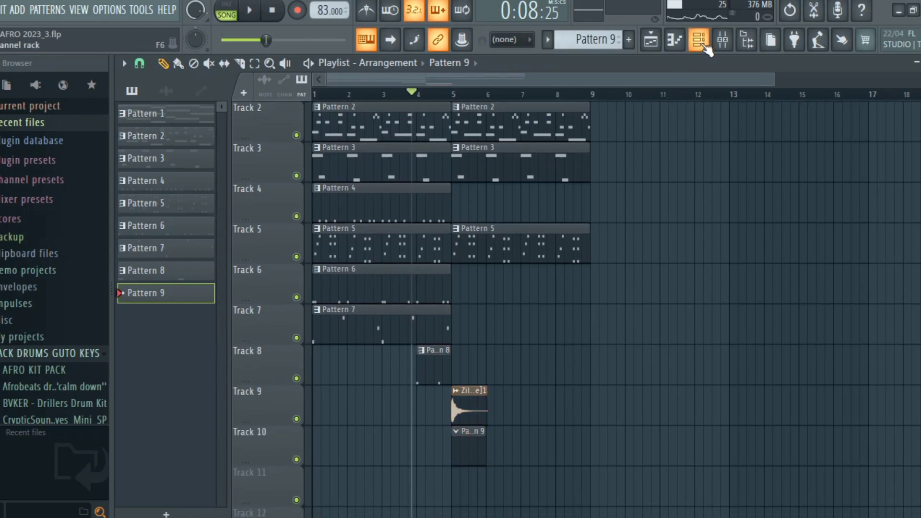
Step: Enter one-step A4 notes at steps 1, 5, 9 and 13 of bar 1 in the Kick Booma 1 piano roll and start playback
click(706, 46)
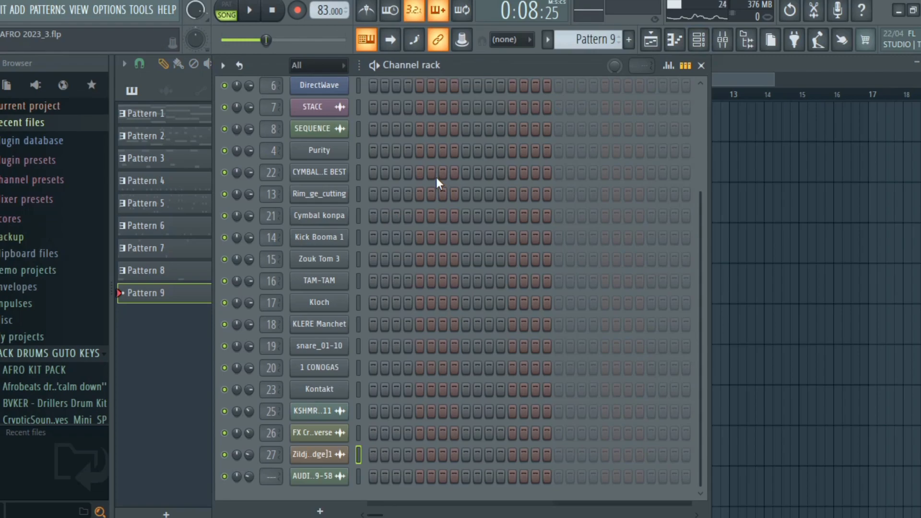
right_click(306, 237)
click(365, 235)
click(159, 254)
click(179, 249)
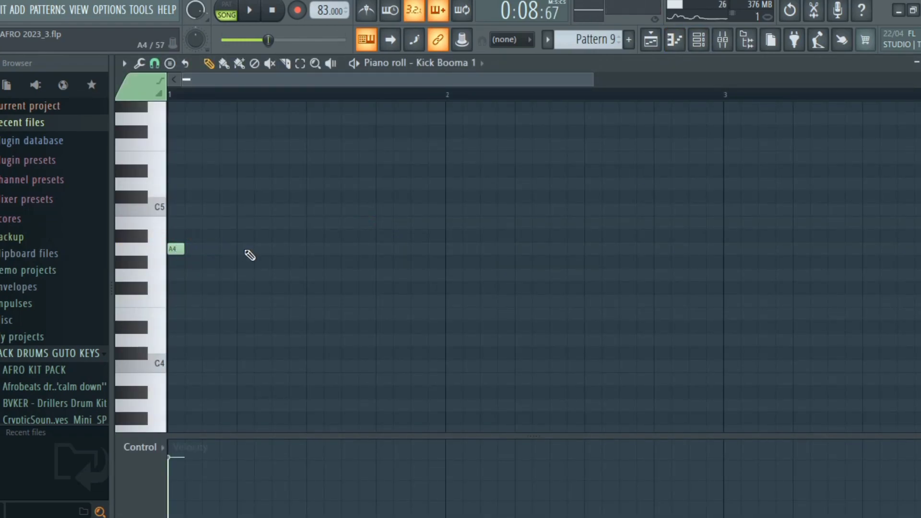
click(244, 248)
click(243, 249)
click(316, 248)
click(384, 248)
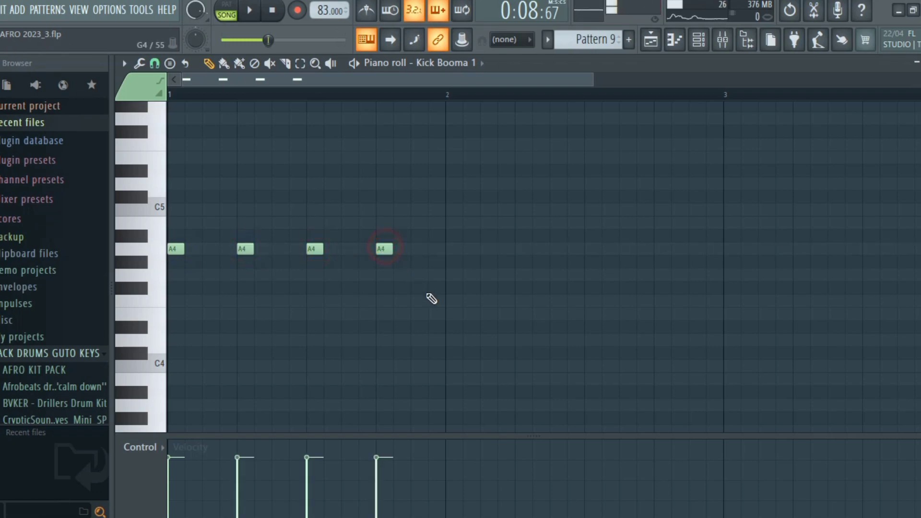
key(space)
Step: Duplicate the first bar of kick notes into bars 2, 3 and 4, deselect them and end playback
click(299, 63)
drag(447, 96, 151, 162)
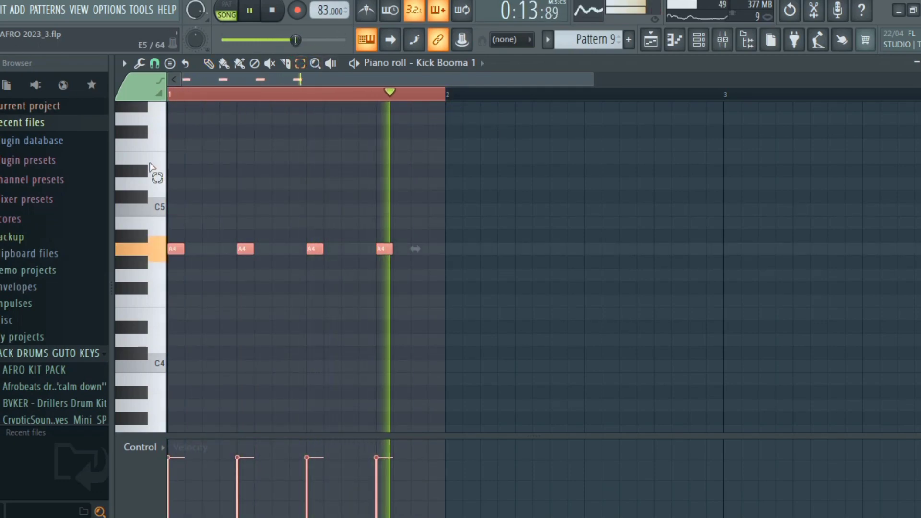
key(ctrl+b)
key(ctrl+b)
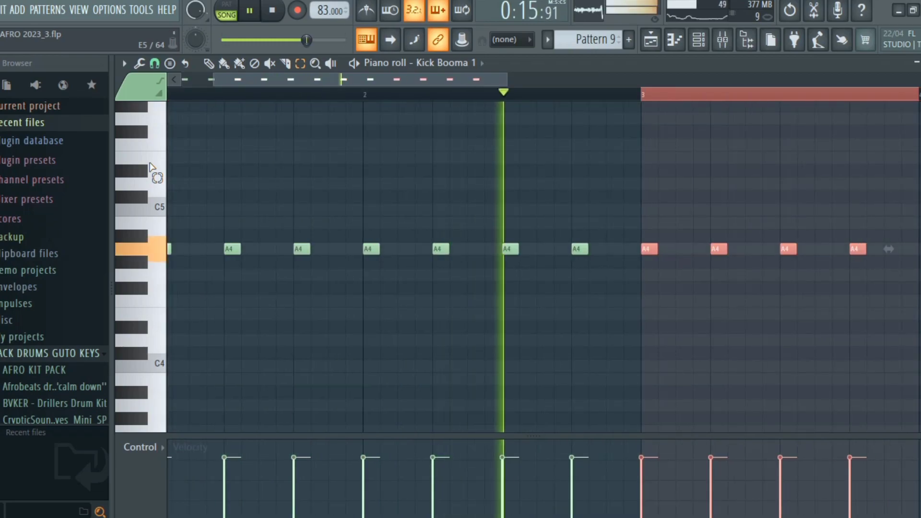
key(ctrl+b)
key(ctrl+d)
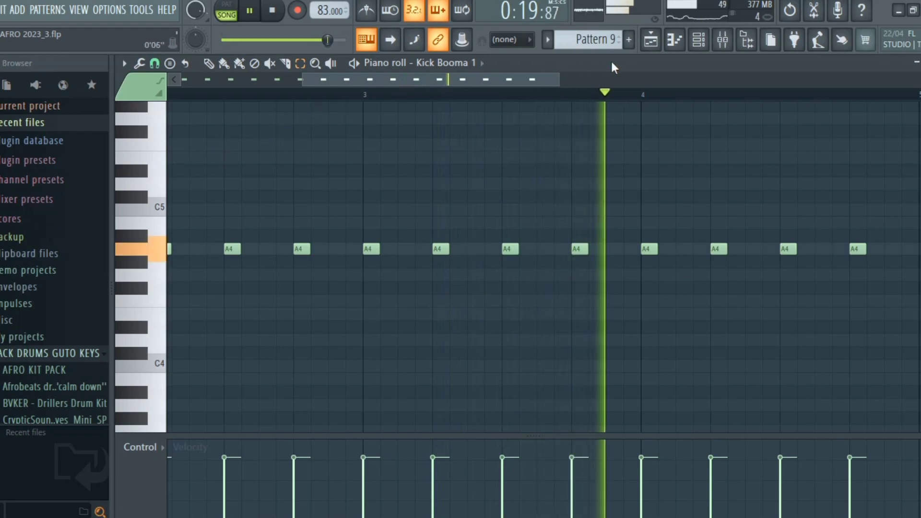
click(698, 39)
key(space)
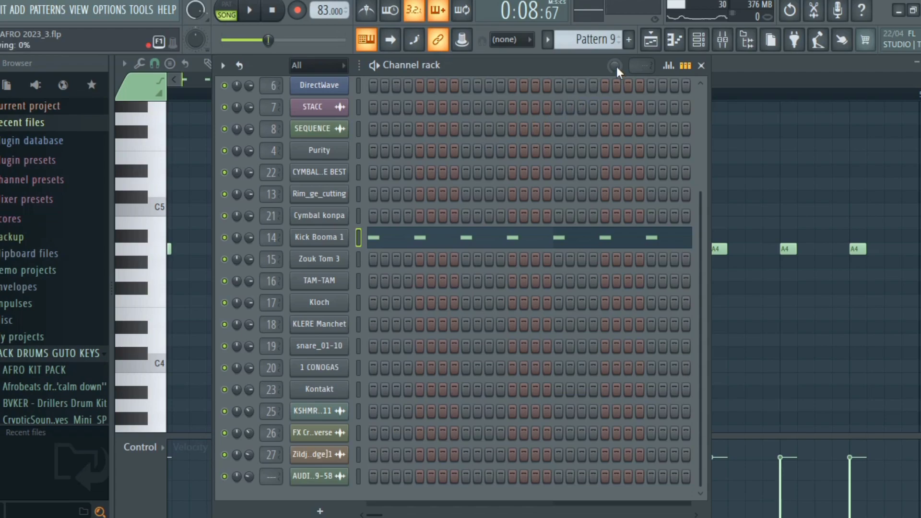
Step: Create Pattern 10 and place it at bar 5 of Track 11 in the playlist
scroll(608, 42, up, 1)
click(658, 45)
scroll(551, 349, down, 3)
click(453, 329)
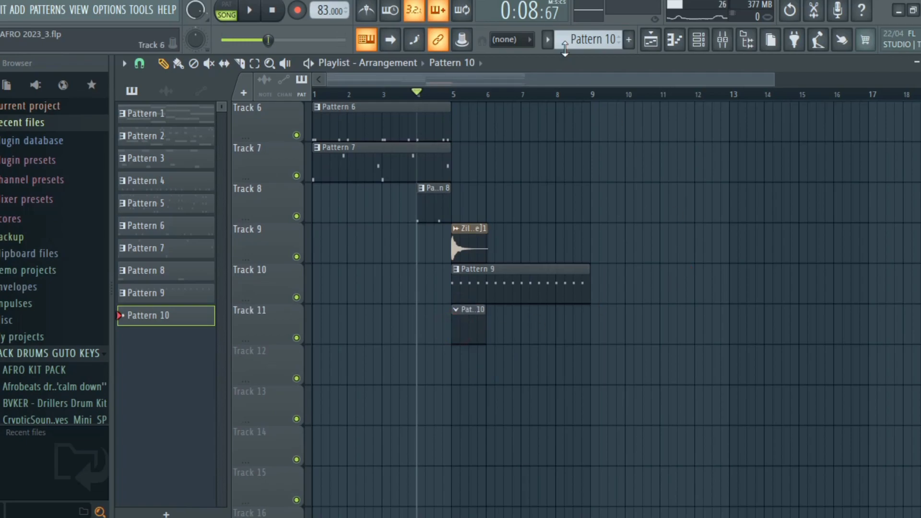
Step: Enter one-step C5 notes at steps 1, 4 and 7 of bar 1 in the Rim_ge_cutting piano roll and start playback
click(705, 41)
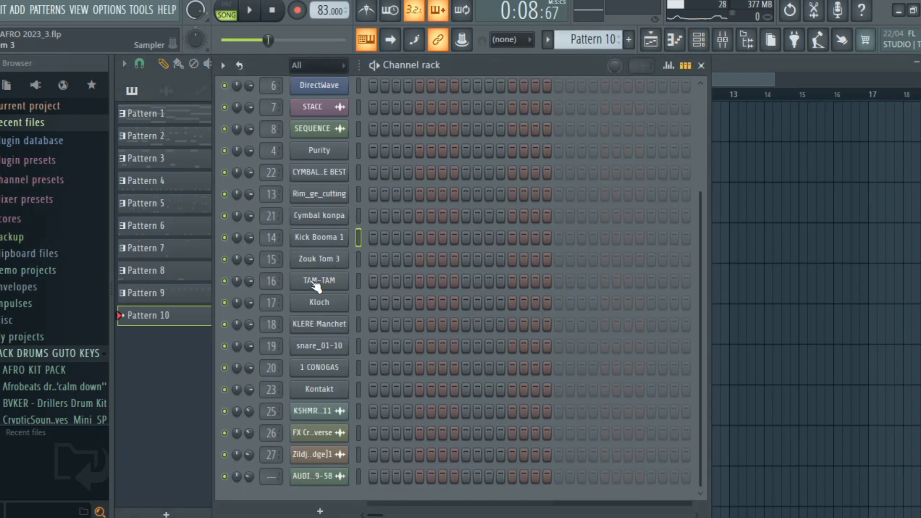
right_click(321, 194)
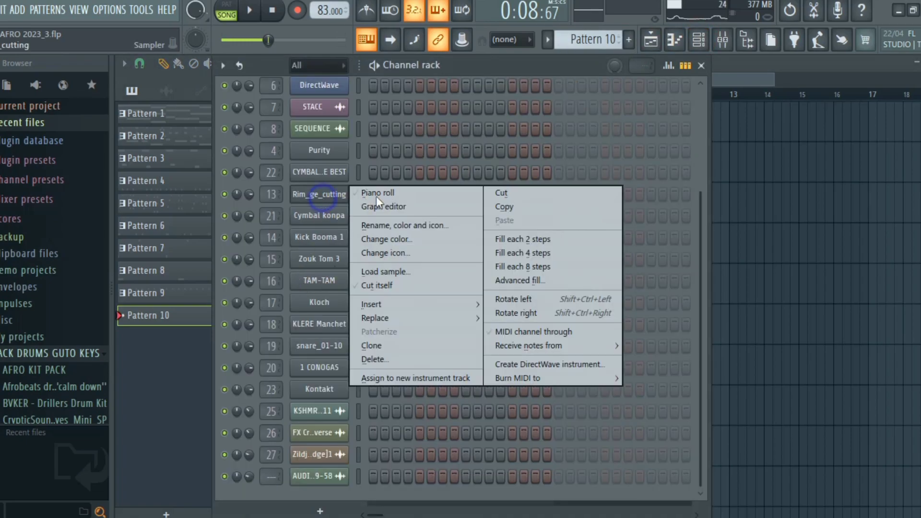
click(416, 197)
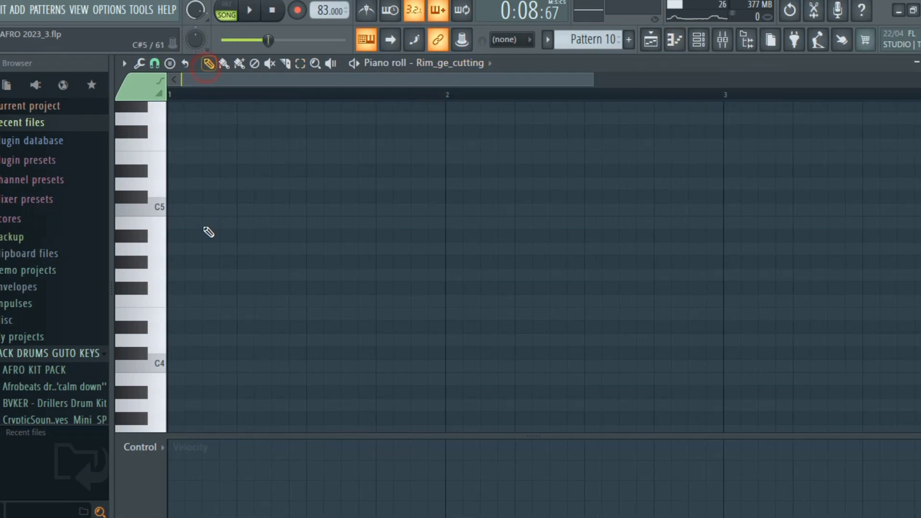
click(176, 210)
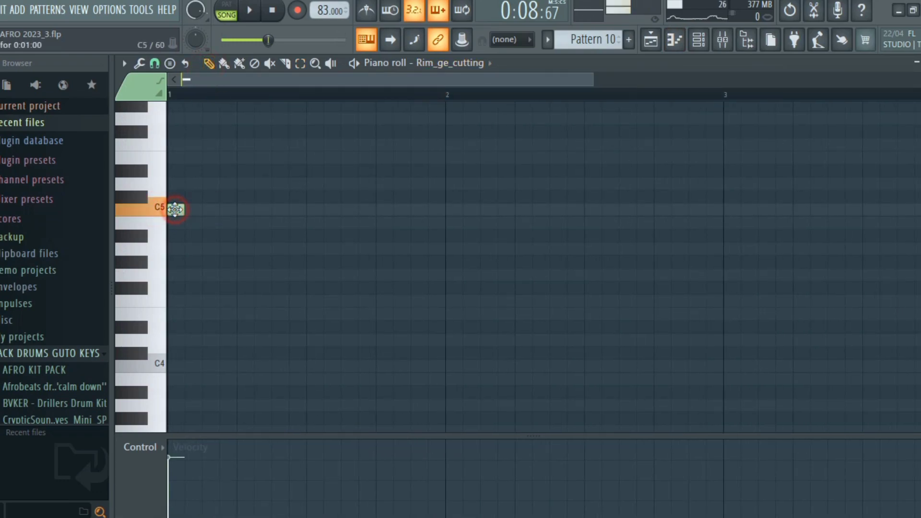
click(228, 209)
click(278, 210)
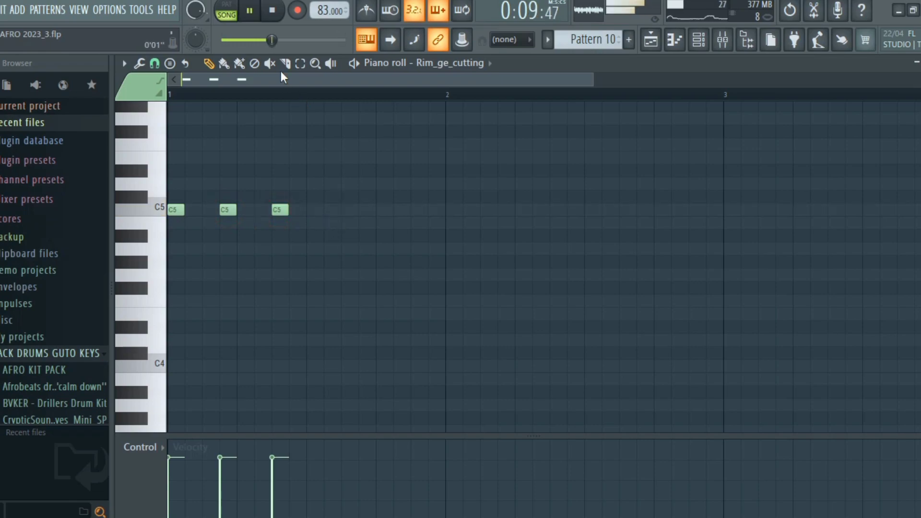
Step: Repeat the first half-bar of rim notes through the end of bar 4, deselect them and end playback
drag(307, 99, 165, 139)
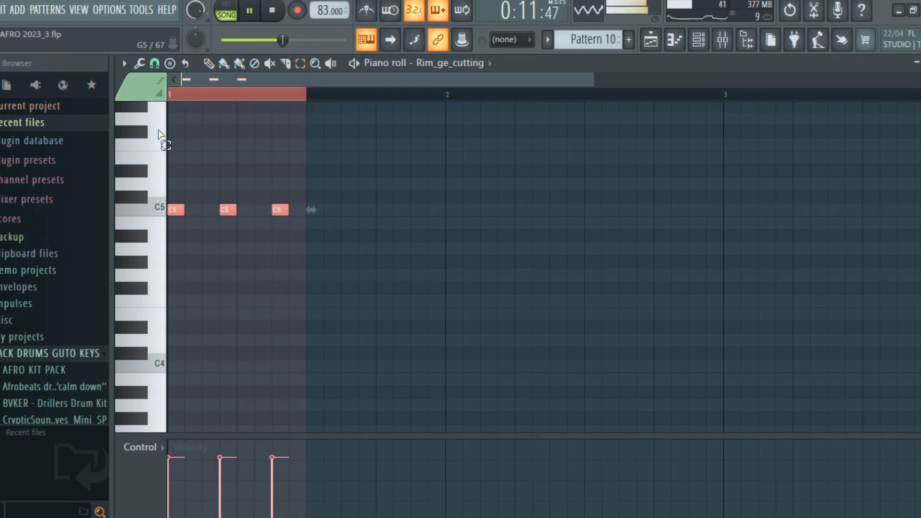
key(ctrl+b)
key(ctrl+b)
key(ctrl+b)
key(ctrl+b)
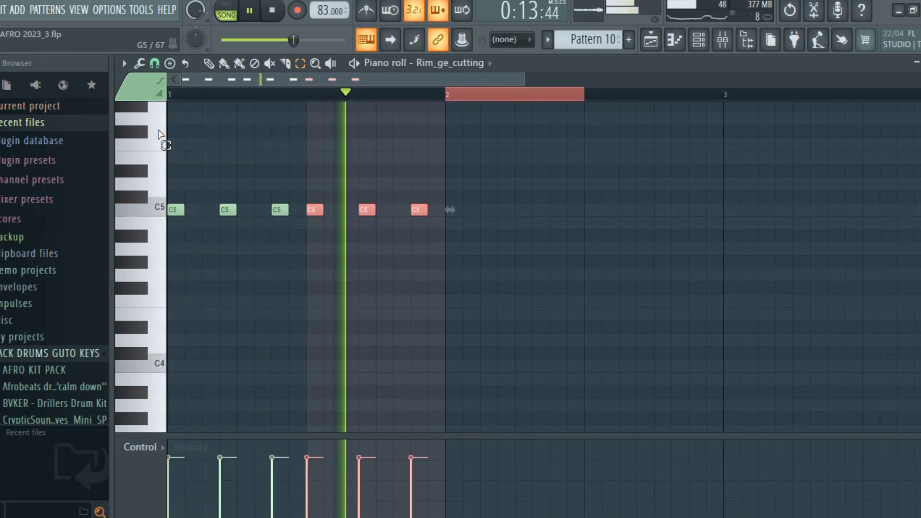
key(ctrl+b)
key(ctrl+b)
key(ctrl+b)
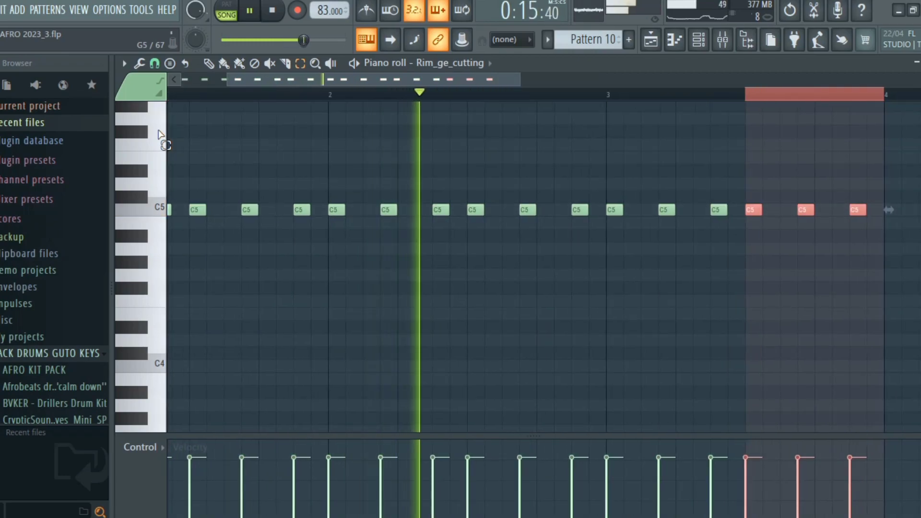
key(ctrl+d)
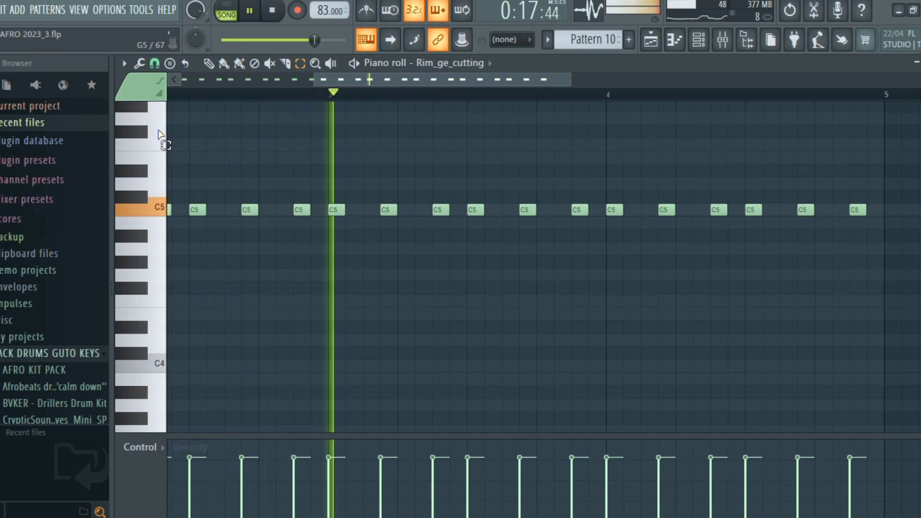
click(698, 39)
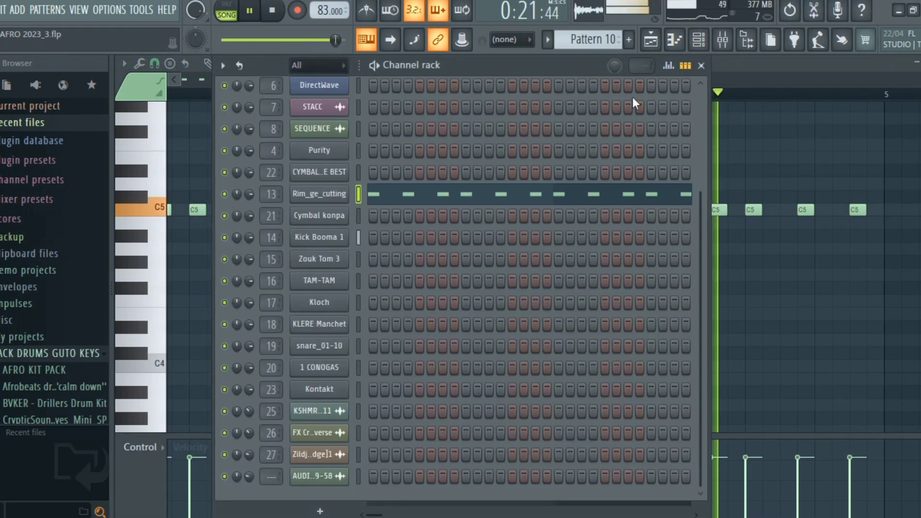
key(space)
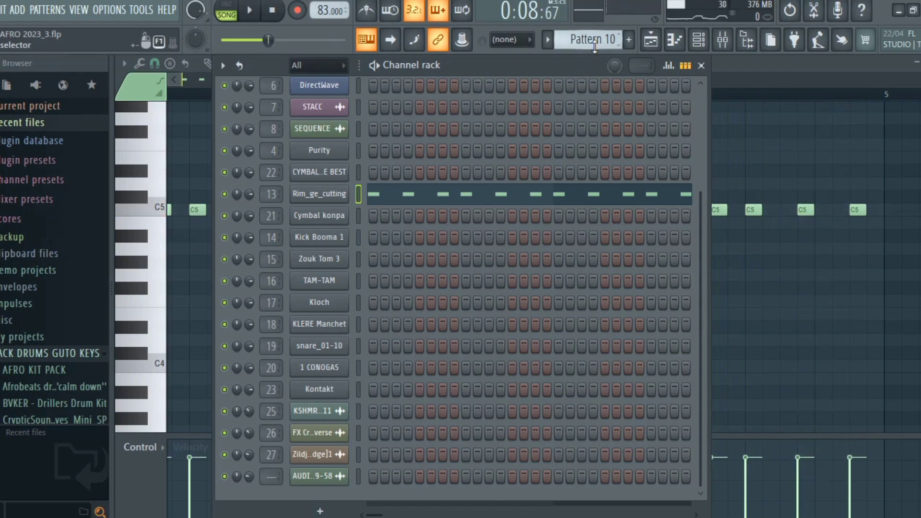
Step: Create Pattern 11 and place it at bar 5 of Track 12 in the playlist
scroll(595, 47, up, 1)
click(652, 40)
click(456, 381)
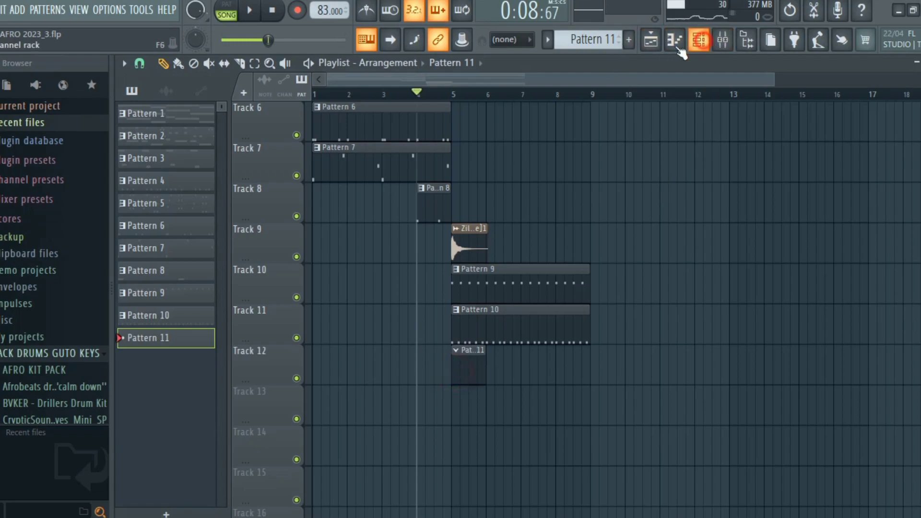
Step: Enter a one-step A4 note at step 7 of bar 1 in the Zouk Tom 3 piano roll, with playback running
click(699, 40)
right_click(335, 259)
click(393, 257)
key(space)
click(158, 251)
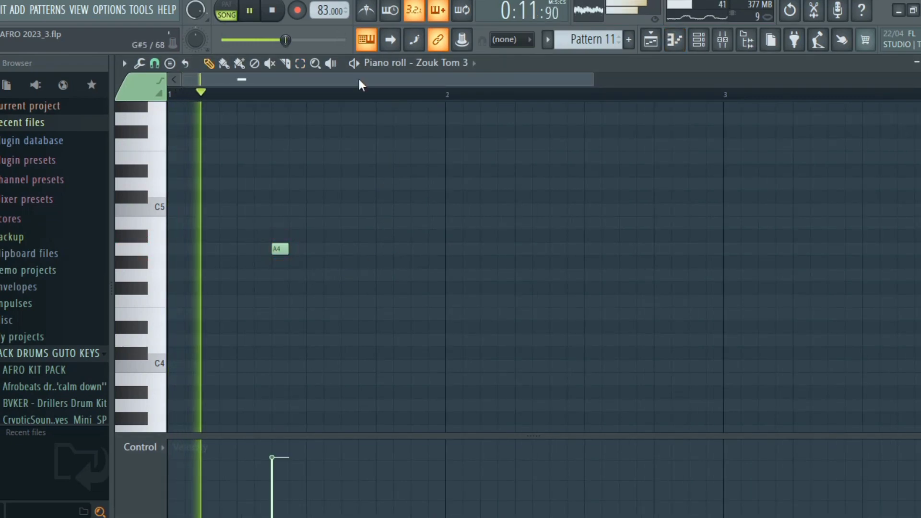
Step: Duplicate the first bar of the Zouk Tom 3 part into bars 2, 3 and 4, deselect it and end playback
click(300, 63)
drag(446, 93, 130, 151)
key(ctrl+b)
key(ctrl+b)
key(ctrl+b)
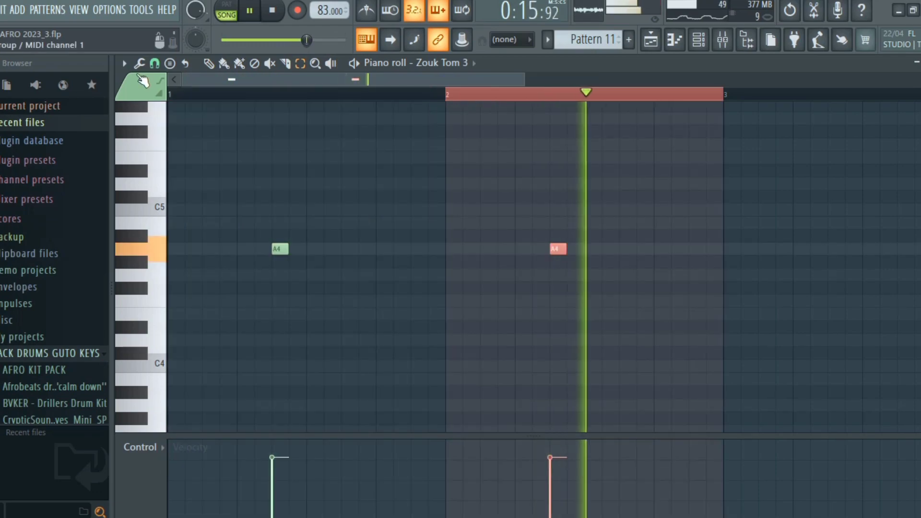
key(ctrl+d)
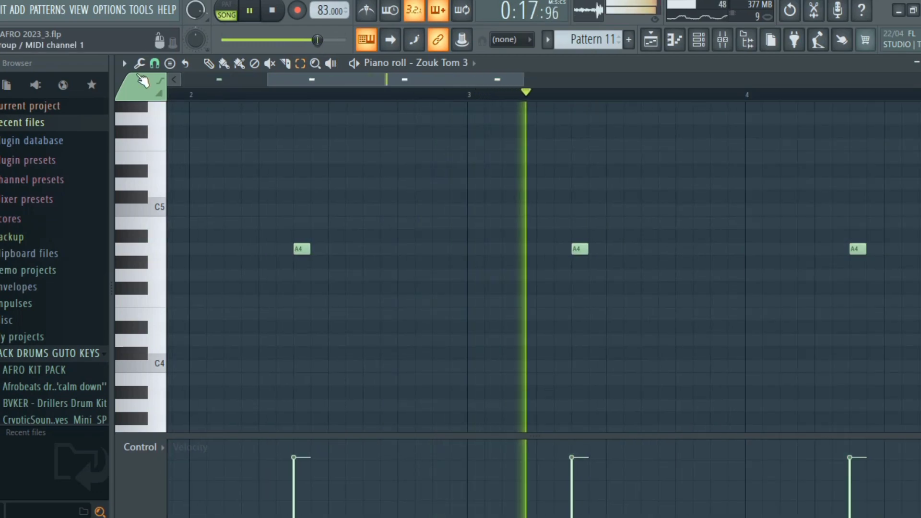
click(700, 48)
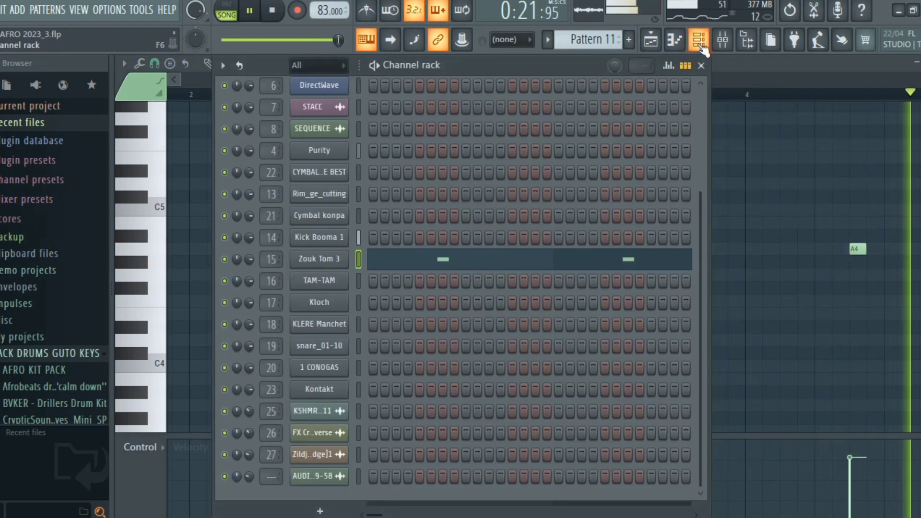
key(space)
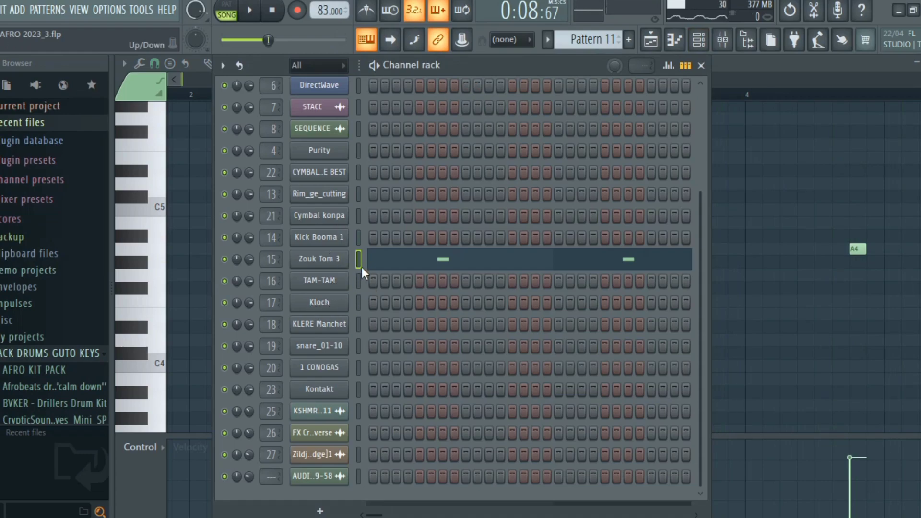
Step: Create Pattern 12 and place it at bar 5 of Track 13 in the playlist
click(628, 39)
click(651, 39)
scroll(567, 302, down, 2)
click(463, 363)
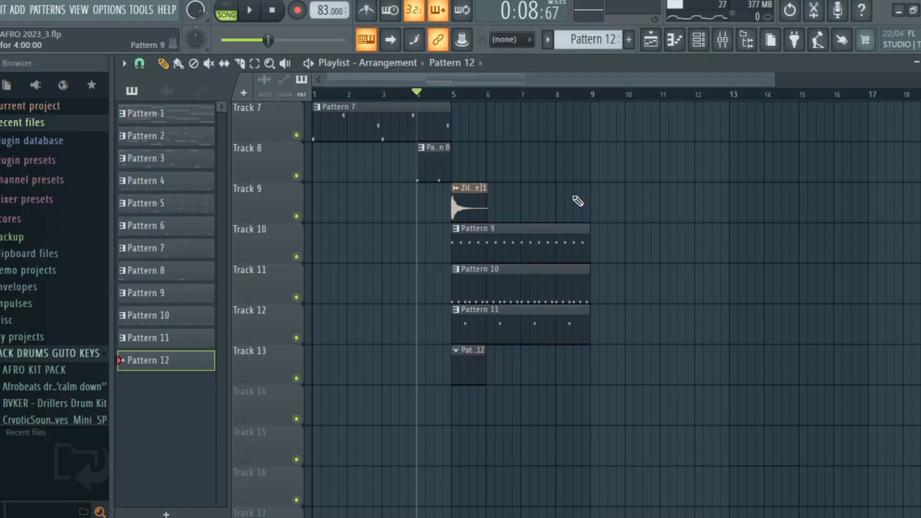
Step: Enter a one-step C5 note at step 15 of bar 1 in the TAM-TAM piano roll and start playback
click(700, 41)
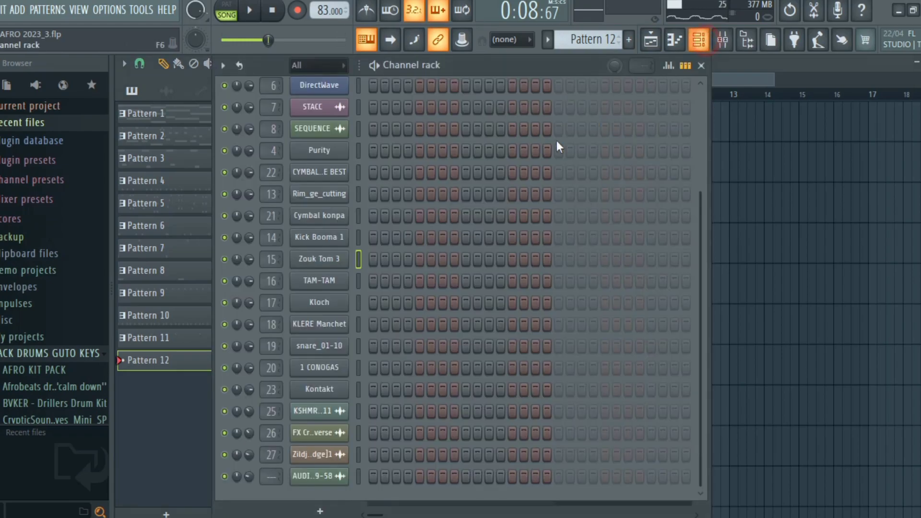
right_click(340, 272)
click(396, 282)
click(422, 212)
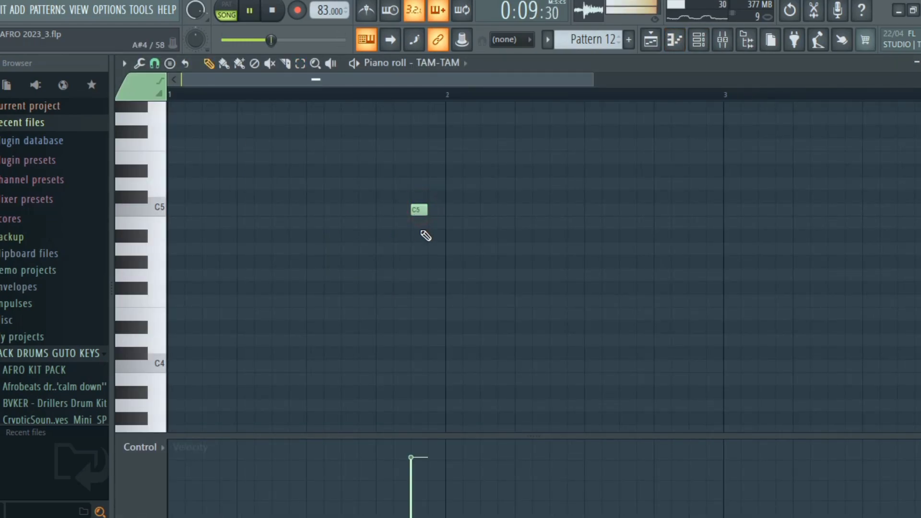
Step: Duplicate the first bar of the TAM-TAM part into bars 2, 3 and 4, deselect it and end playback
drag(450, 94, 168, 176)
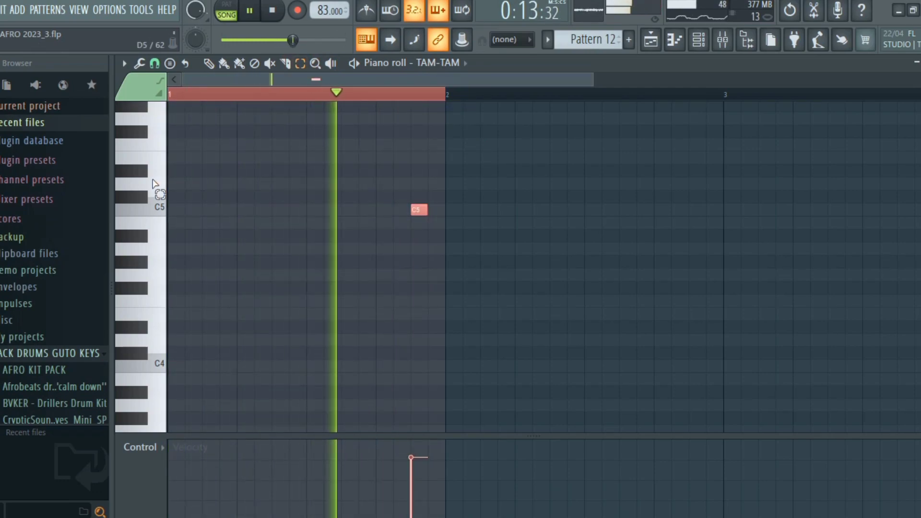
key(ctrl+b)
key(ctrl+b)
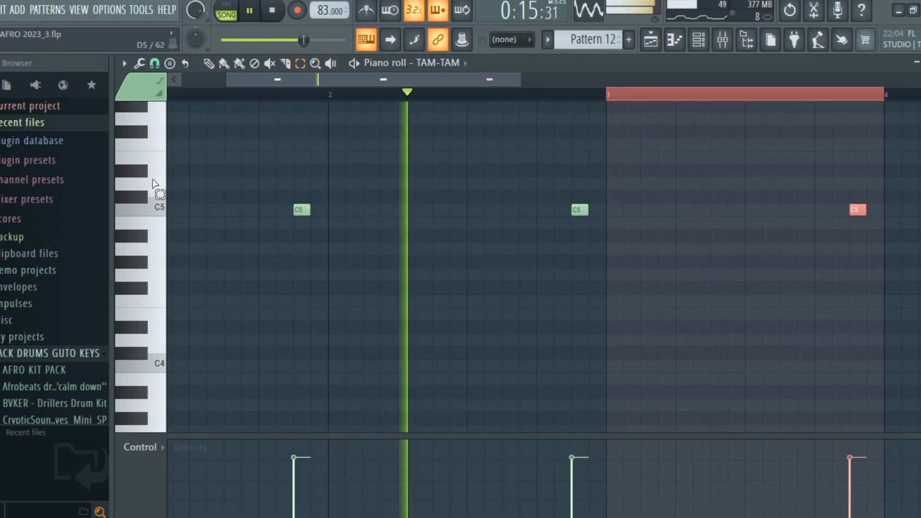
key(ctrl+d)
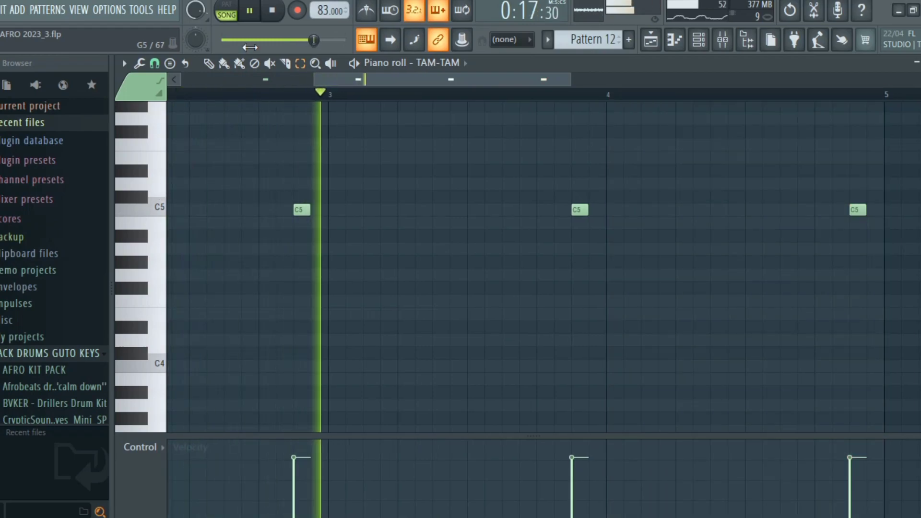
click(699, 40)
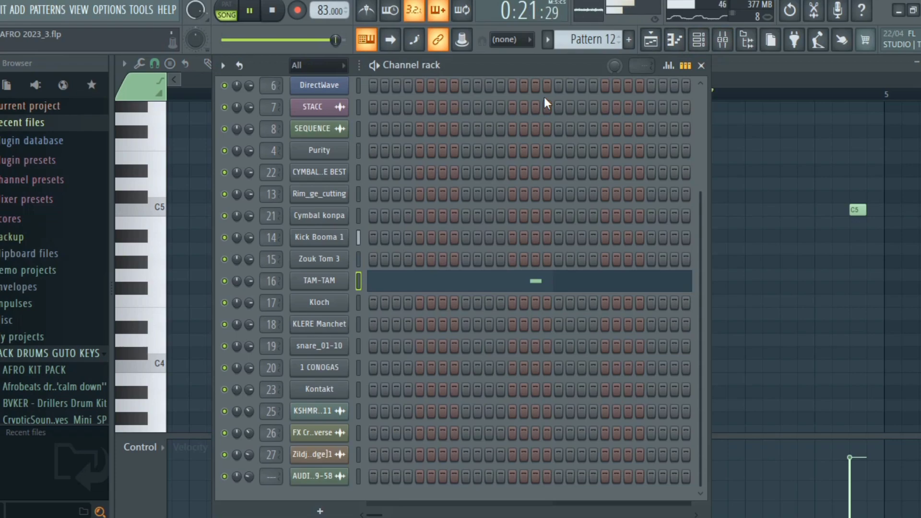
key(space)
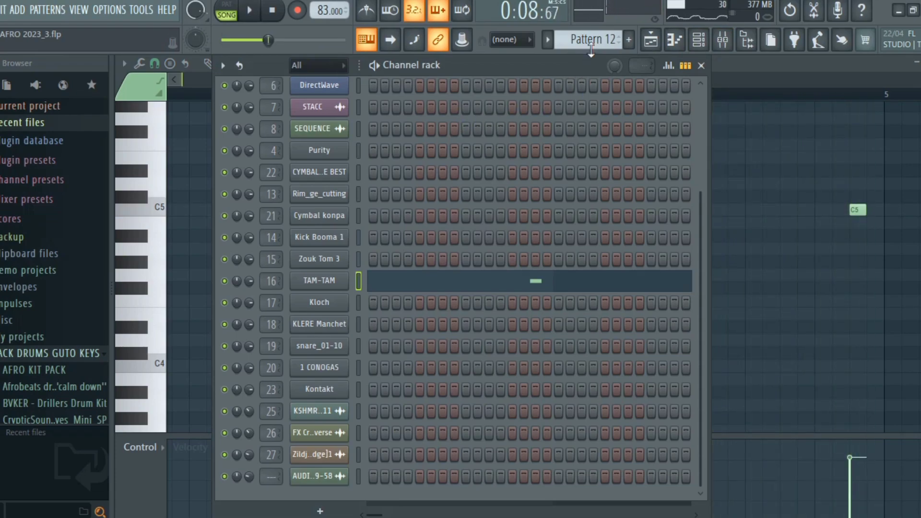
Step: Create Pattern 13 and place it at bar 5 of Track 14 in the playlist
scroll(601, 44, up, 1)
click(651, 40)
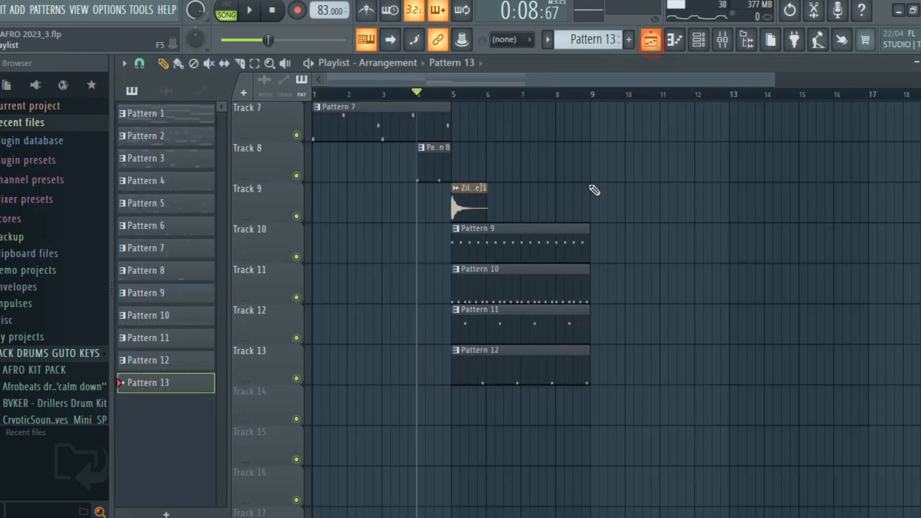
mouse_move(461, 412)
mouse_down()
mouse_move(473, 411)
mouse_move(463, 406)
mouse_up()
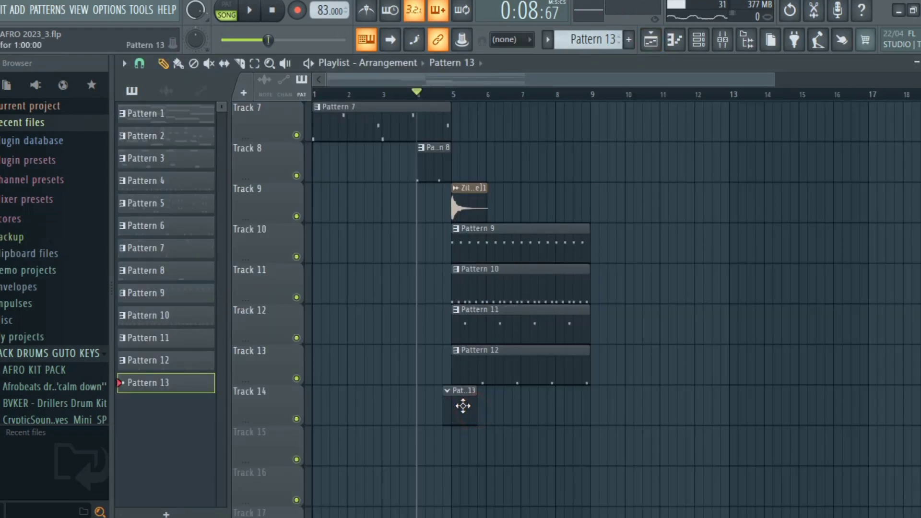
Step: Enter one-step C5 notes at steps 1, 4, 11 and 12 of bar 1 in the Kloch piano roll and start playback
click(699, 40)
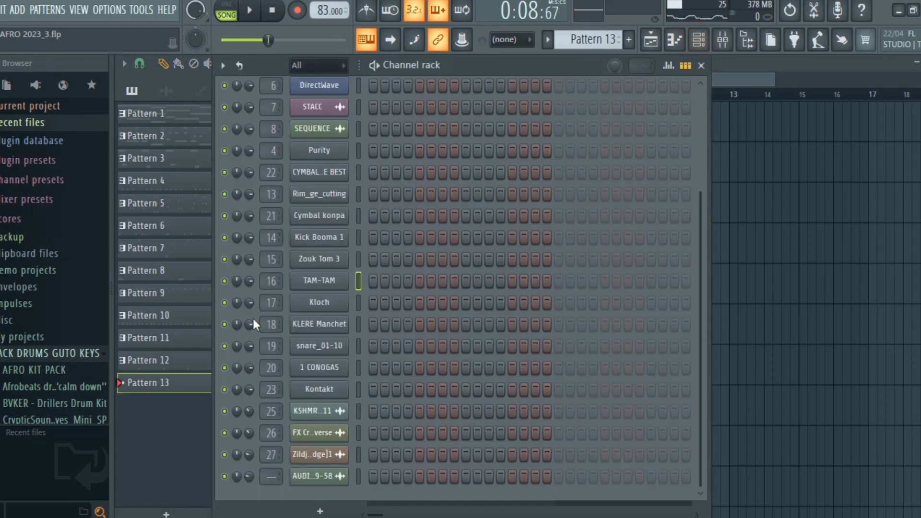
click(333, 307)
click(435, 488)
click(578, 187)
right_click(321, 302)
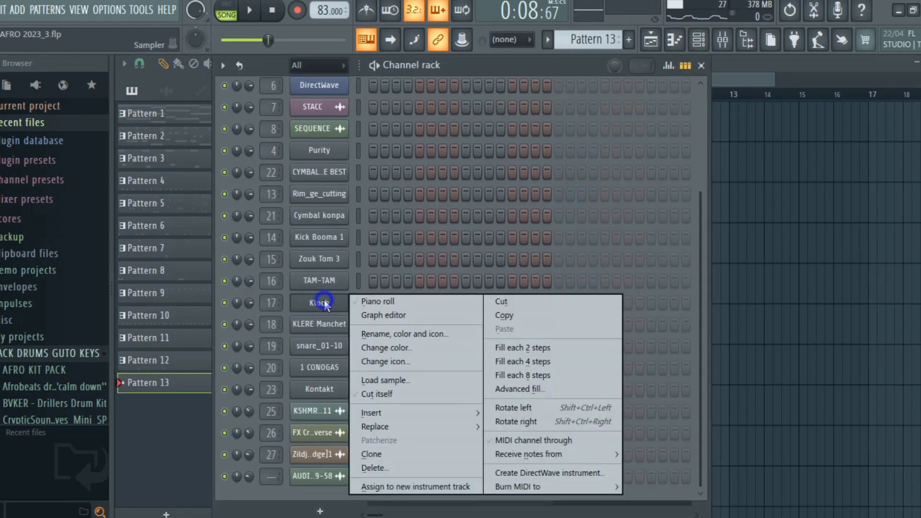
click(367, 301)
click(175, 210)
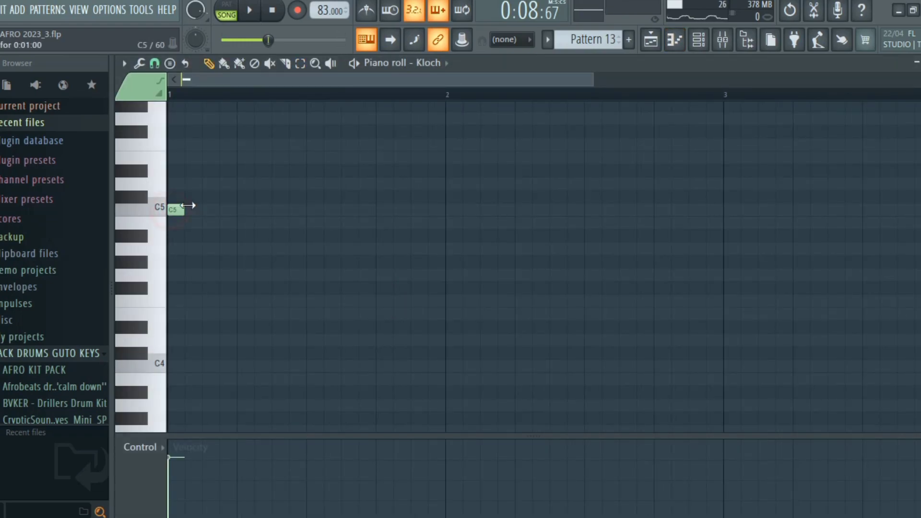
click(227, 209)
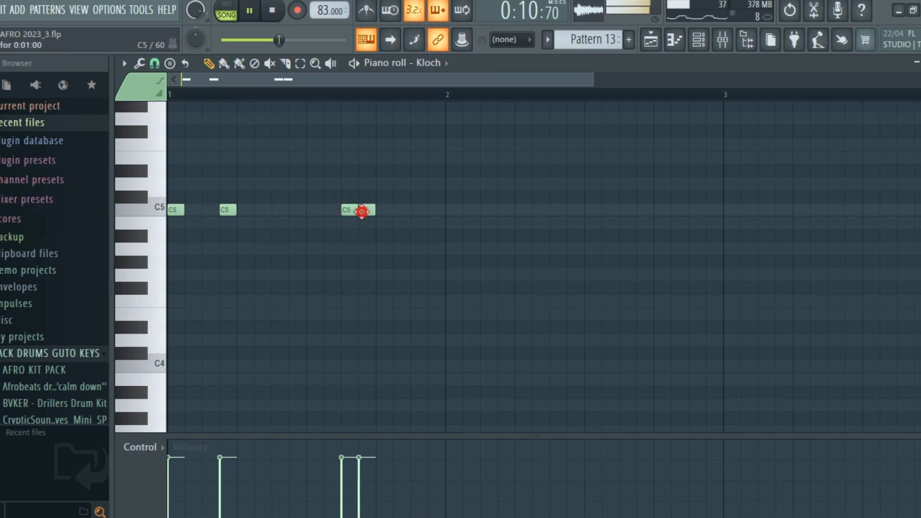
Step: Add one-step C5 notes at steps 1, 4, 5, 9, 11 and 13 of bar 2 in the Kloch part
click(454, 210)
click(503, 210)
click(521, 210)
click(592, 210)
click(624, 210)
click(658, 209)
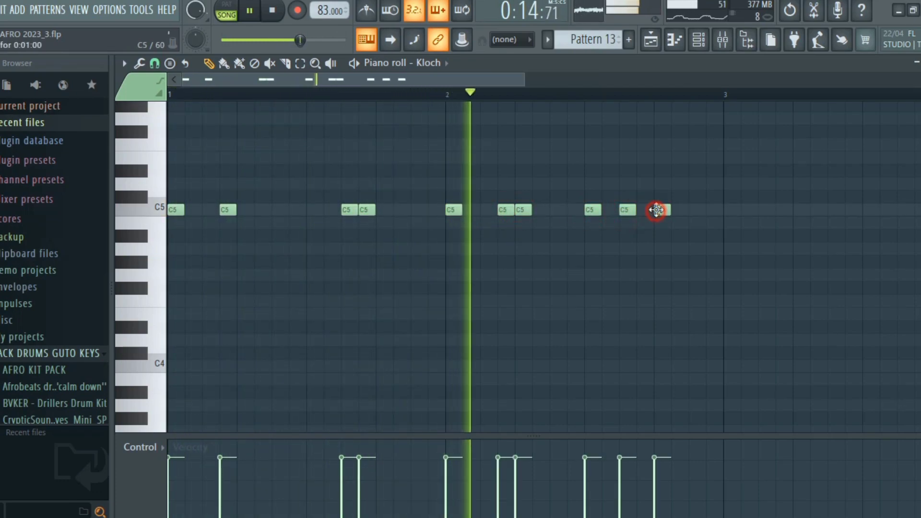
Step: Duplicate the first two bars of Kloch notes into bars 3 and 4, deselect them and end playback
drag(728, 103, 141, 226)
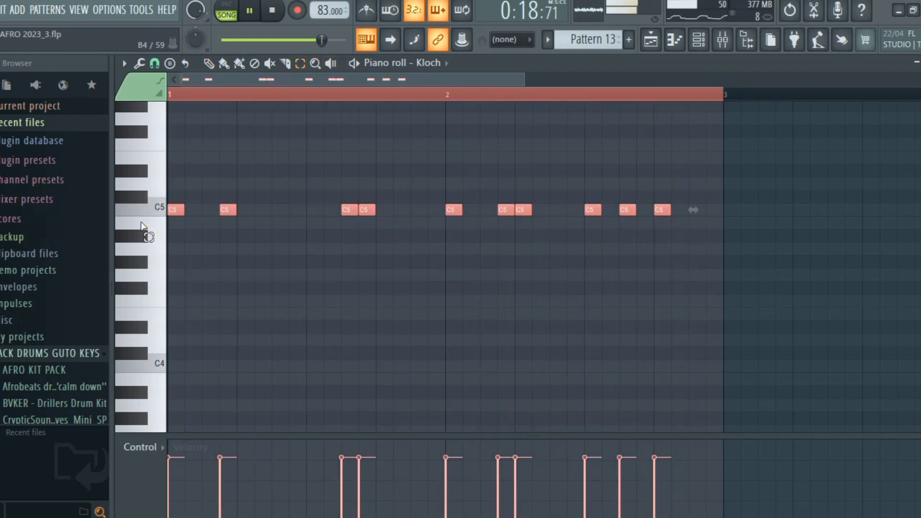
key(ctrl+b)
key(ctrl+d)
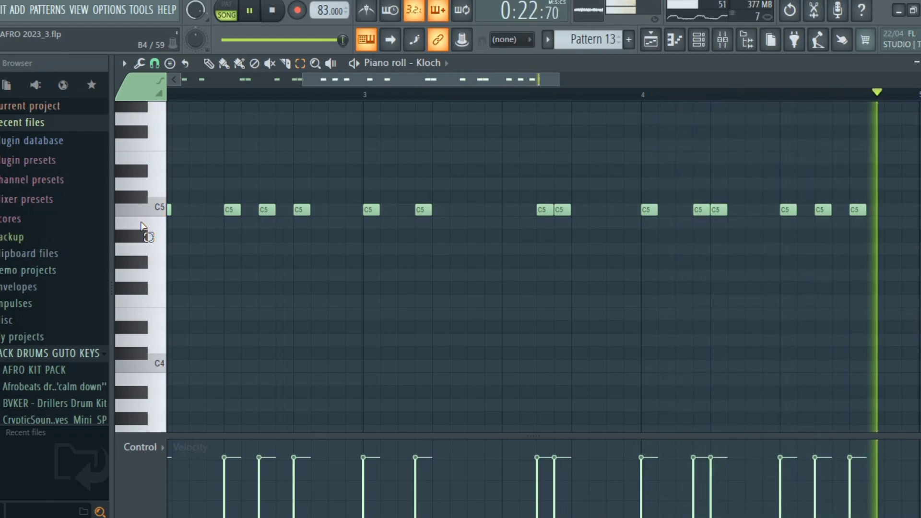
key(space)
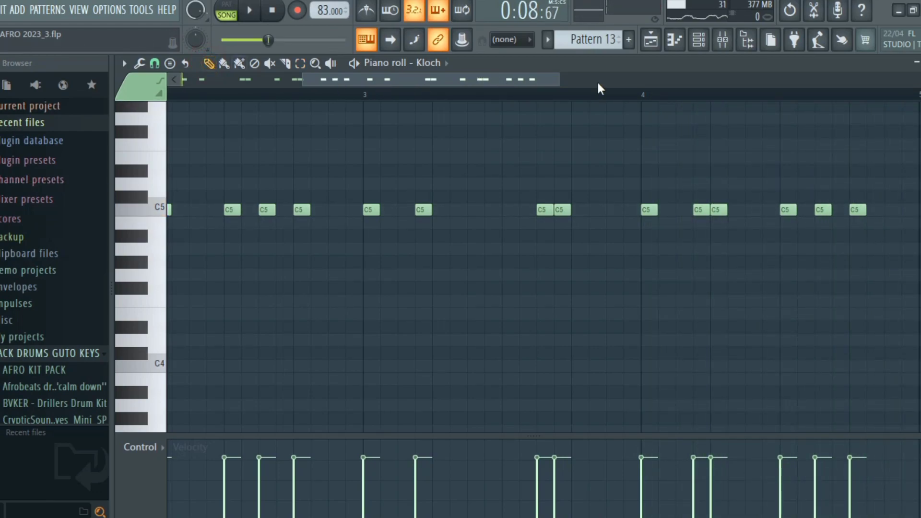
Step: Create Pattern 14 and place it at bar 5 of Track 15 in the playlist
scroll(586, 48, down, 1)
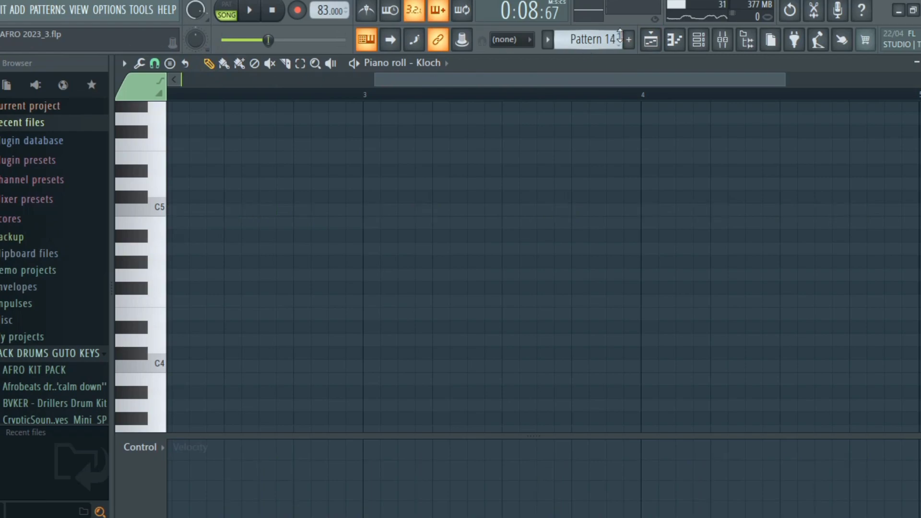
click(650, 39)
click(454, 410)
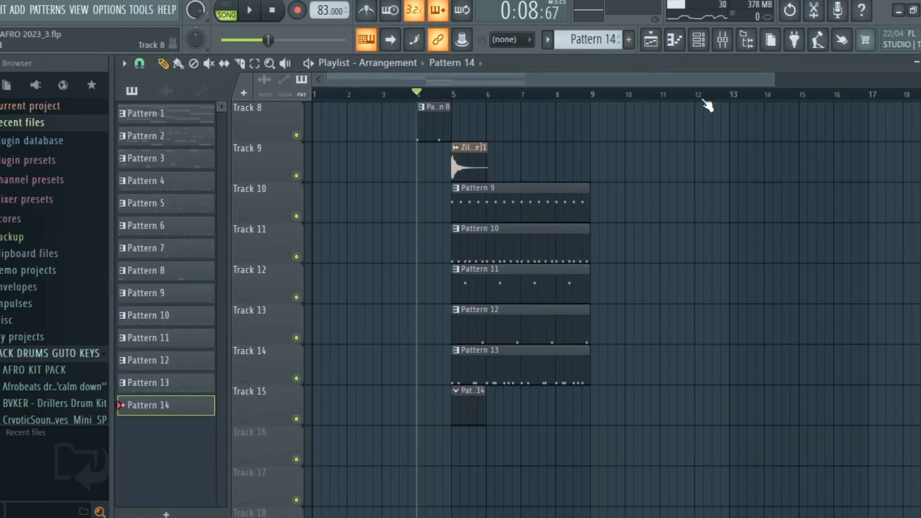
Step: Enter one-step C5 notes at steps 2, 11, 13 and 16 of bar 1 in the 1 CONOGAS piano roll during playback
click(704, 43)
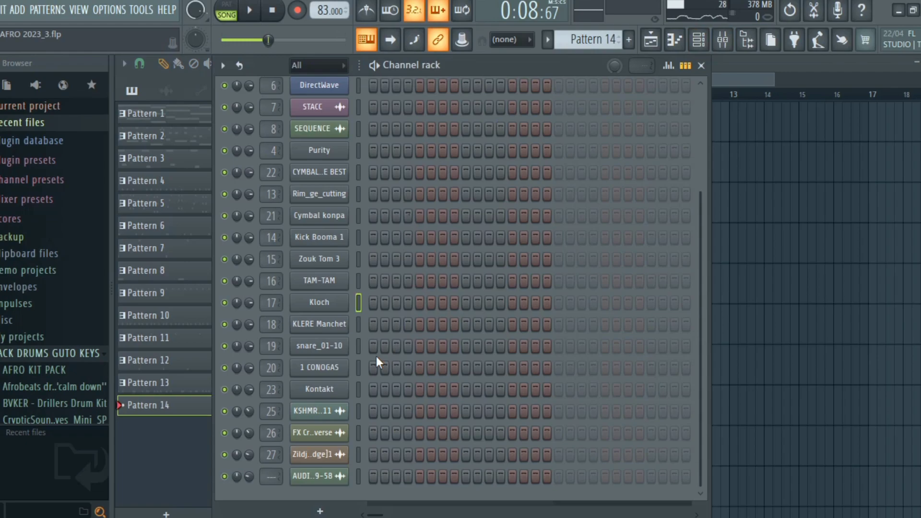
right_click(336, 369)
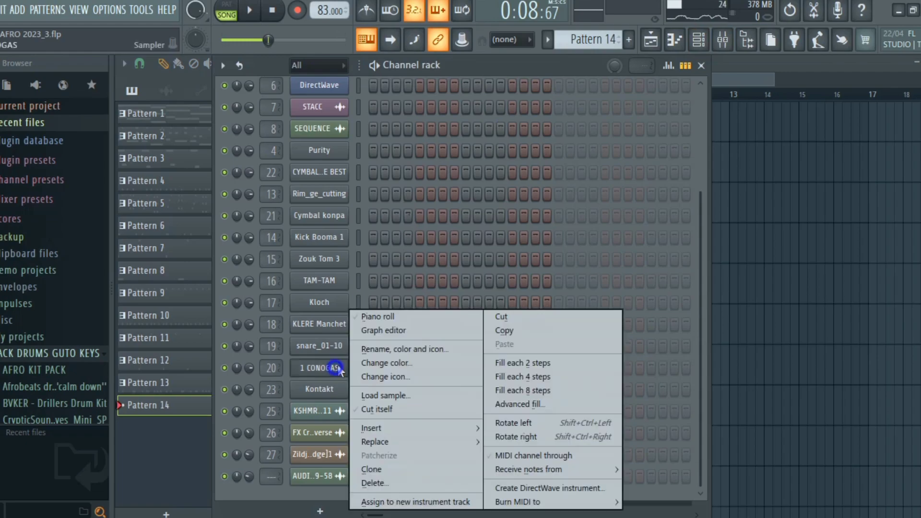
click(399, 320)
click(191, 209)
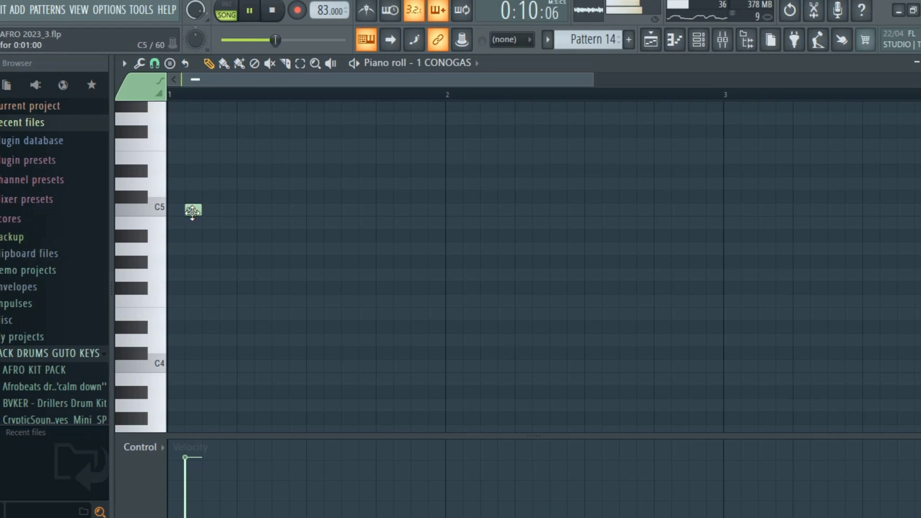
key(space)
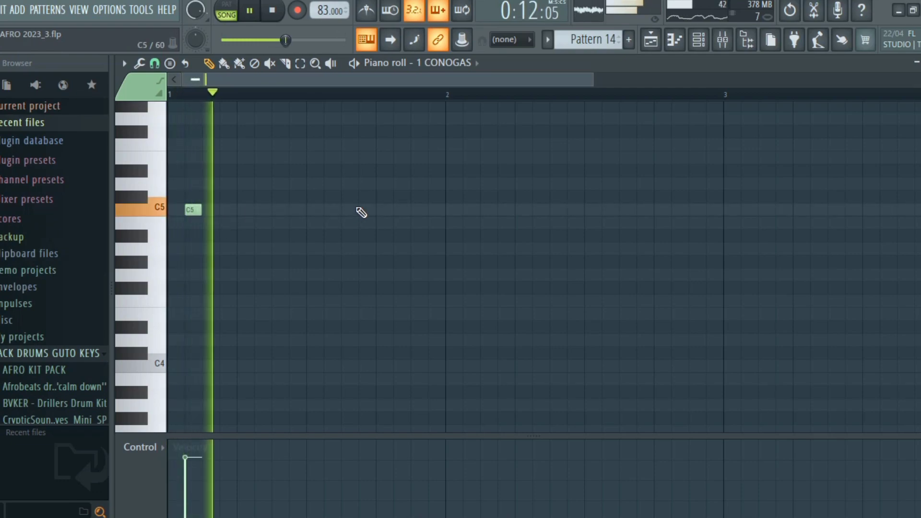
click(355, 209)
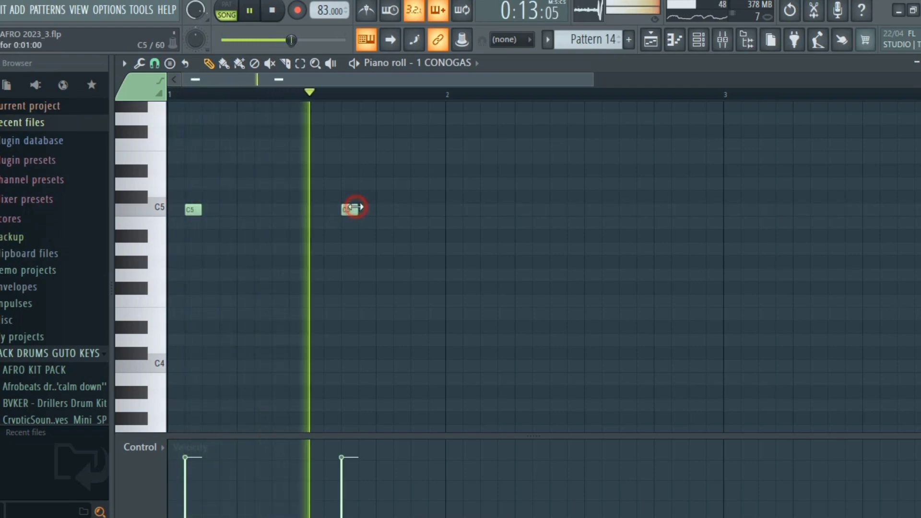
click(384, 210)
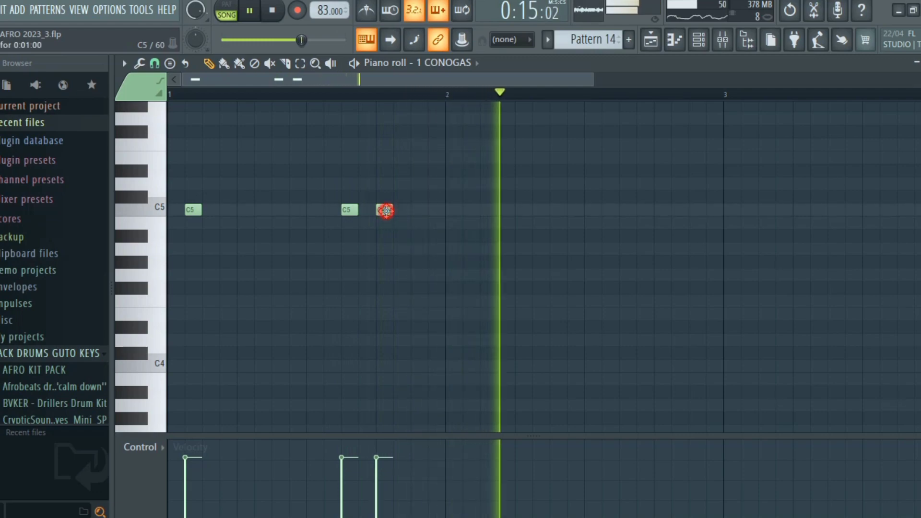
click(435, 210)
key(space)
Step: Add one-step C5 notes at steps 2 and 16 of bar 2 and step 2 of bar 3 in the 1 CONOGAS part
click(473, 209)
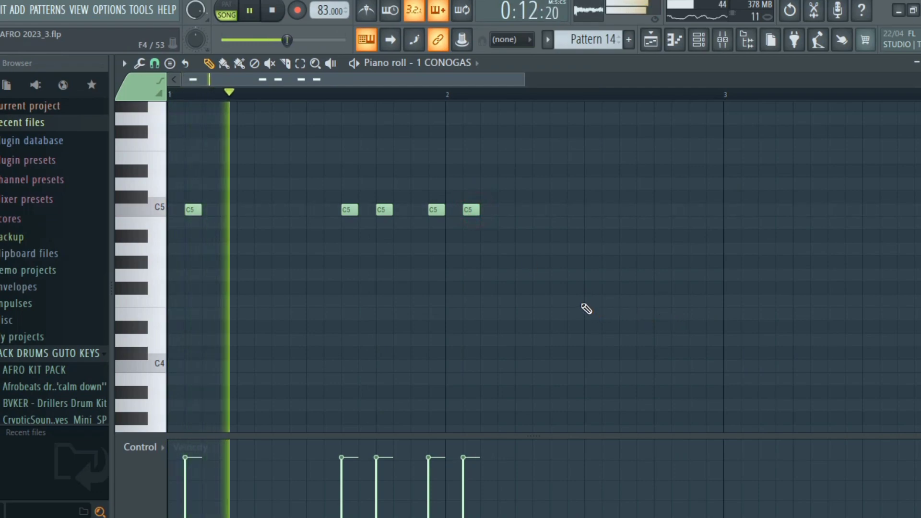
drag(427, 82, 480, 79)
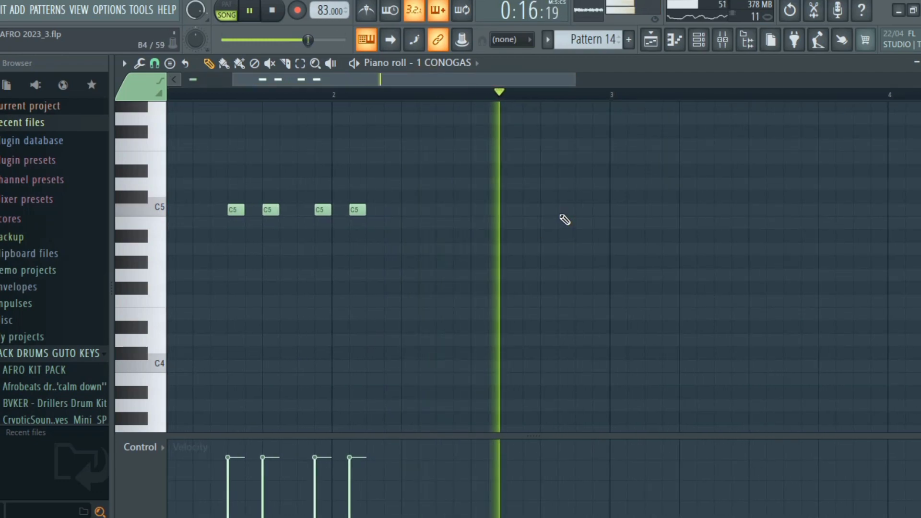
click(583, 210)
drag(583, 213, 595, 213)
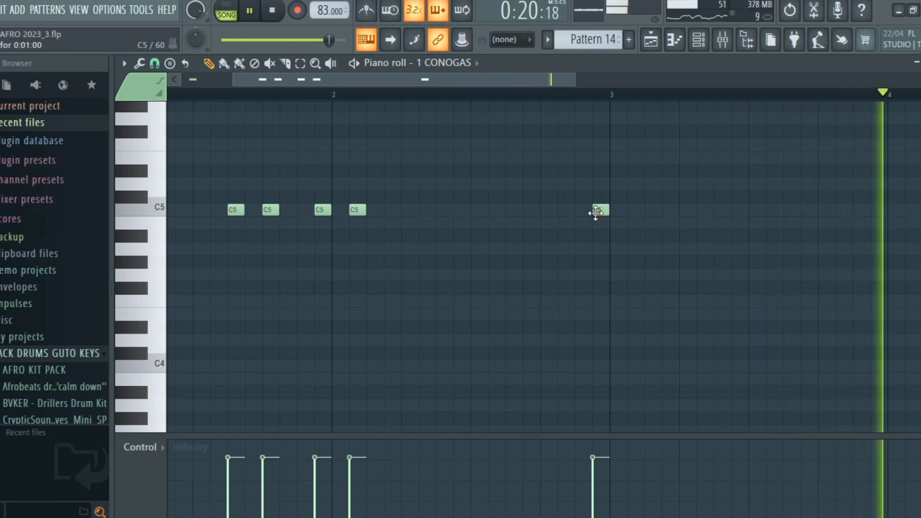
click(639, 212)
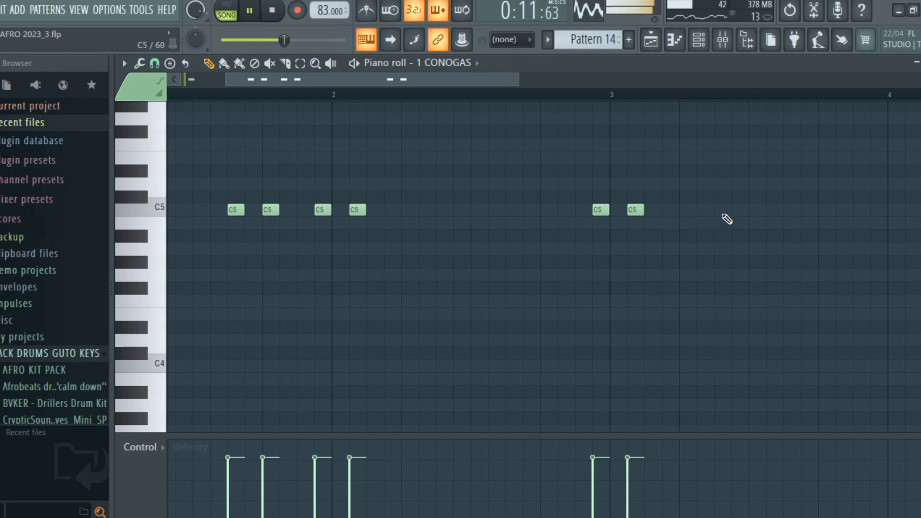
Step: Add C5 conga notes at steps 11, 13 and 16 of bar 3 and steps 2 and 16 of bar 4, and stop playback
click(791, 212)
click(825, 211)
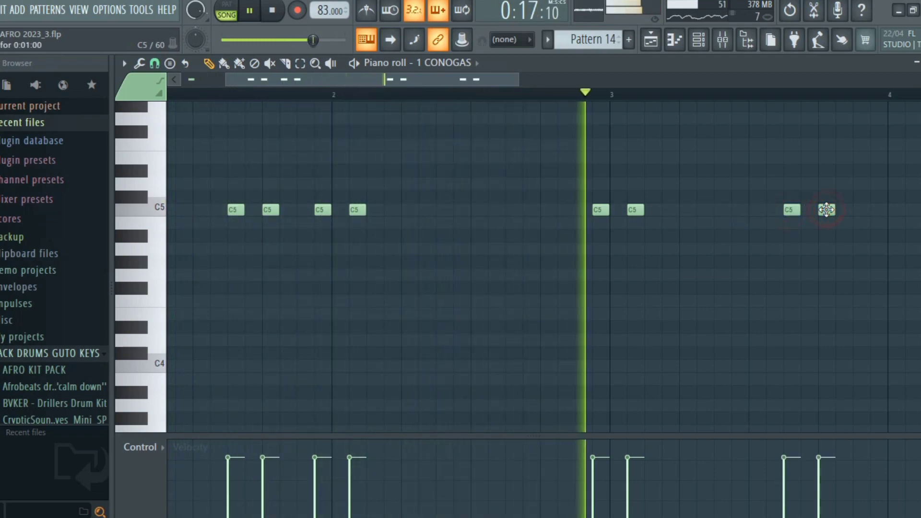
click(879, 210)
click(913, 212)
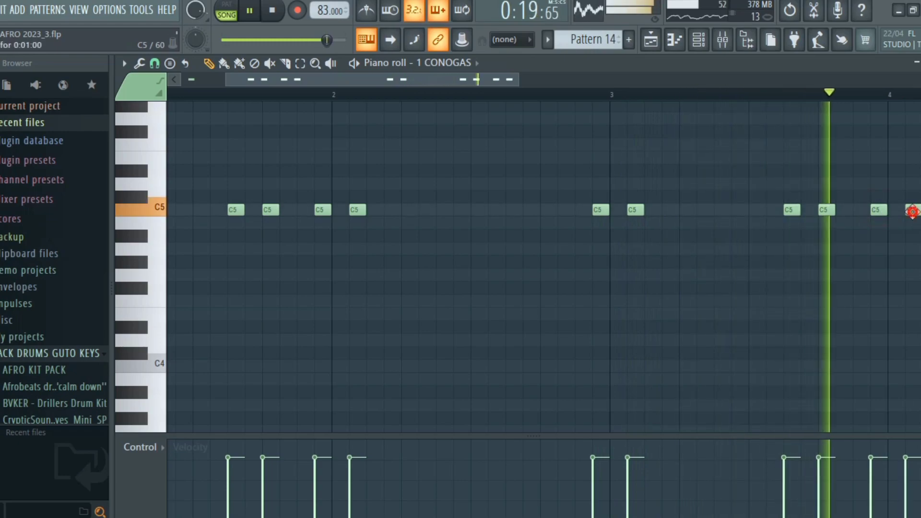
drag(447, 83, 655, 67)
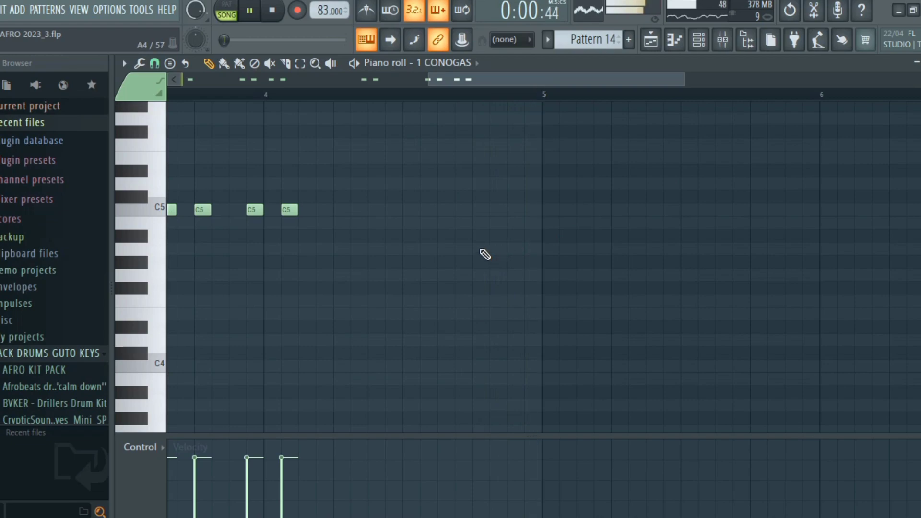
click(530, 211)
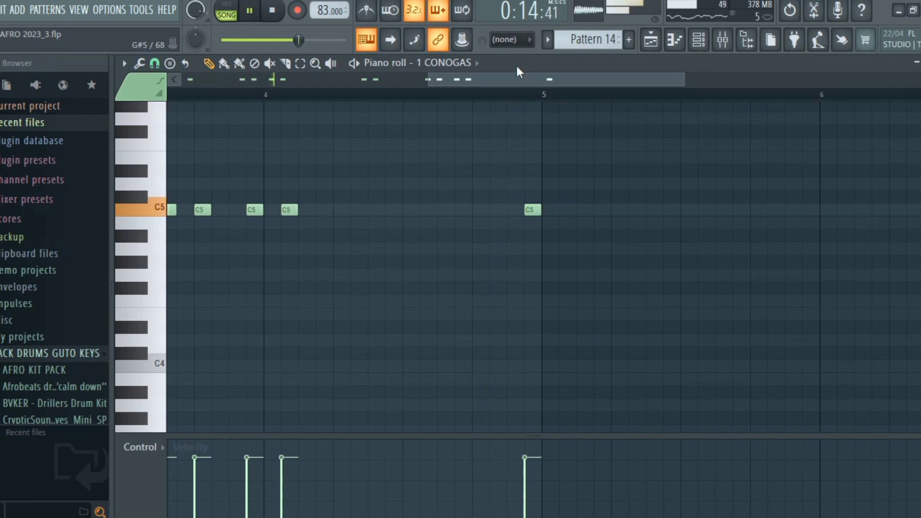
drag(524, 80, 441, 89)
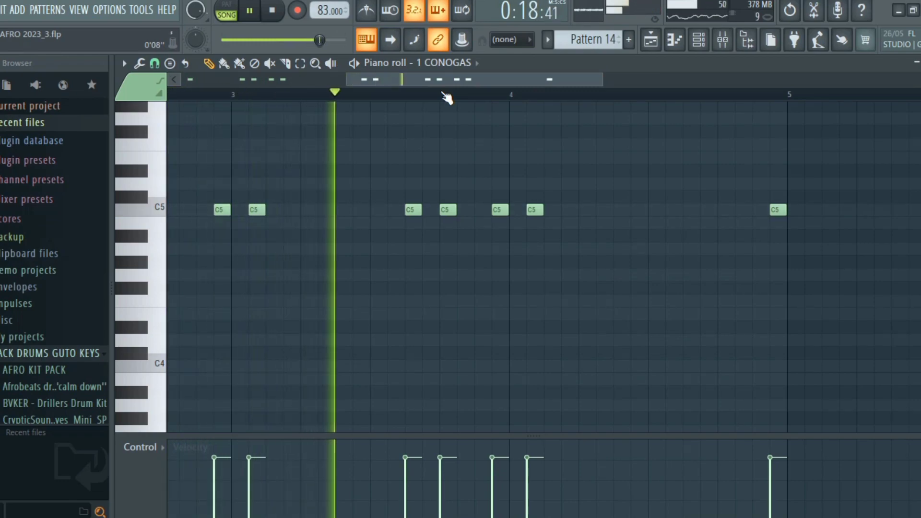
key(space)
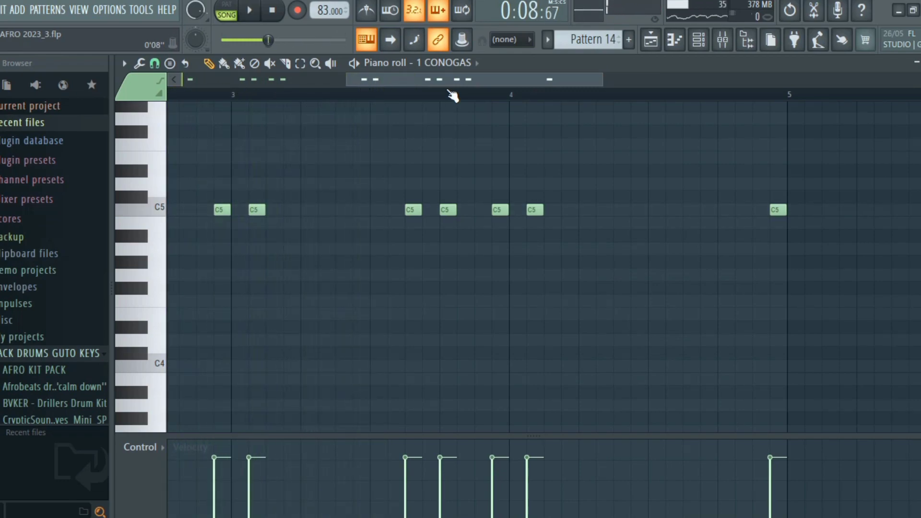
Step: Place a new Pattern 15 at bar 5 of Track 16 and audition the Bell Lead preset of Purity #2
click(701, 43)
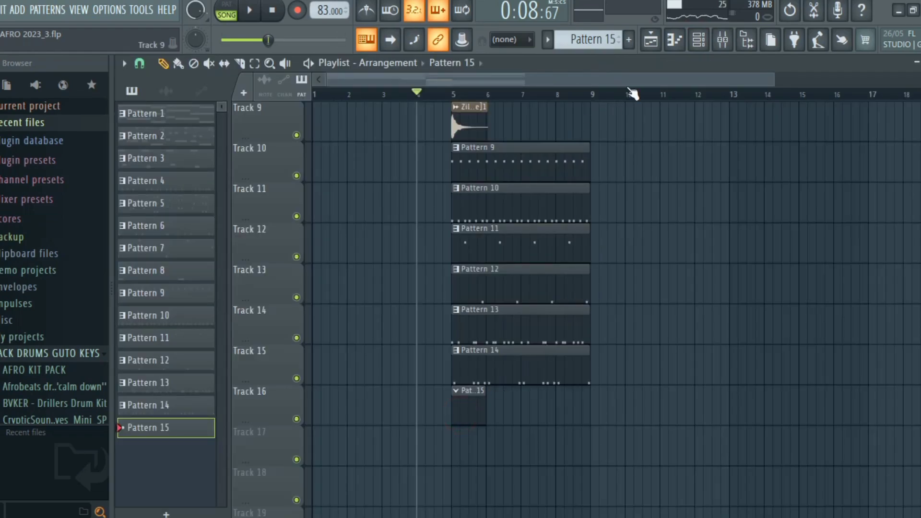
click(698, 43)
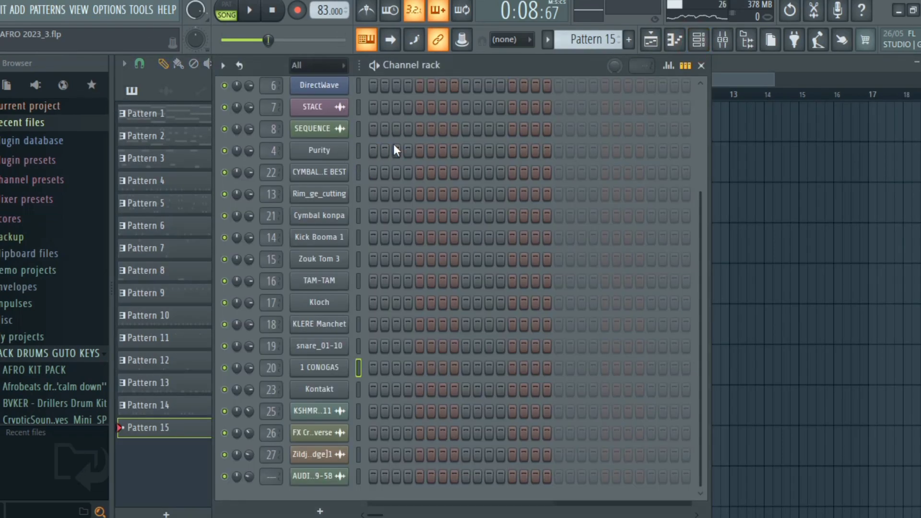
scroll(393, 144, up, 3)
click(334, 131)
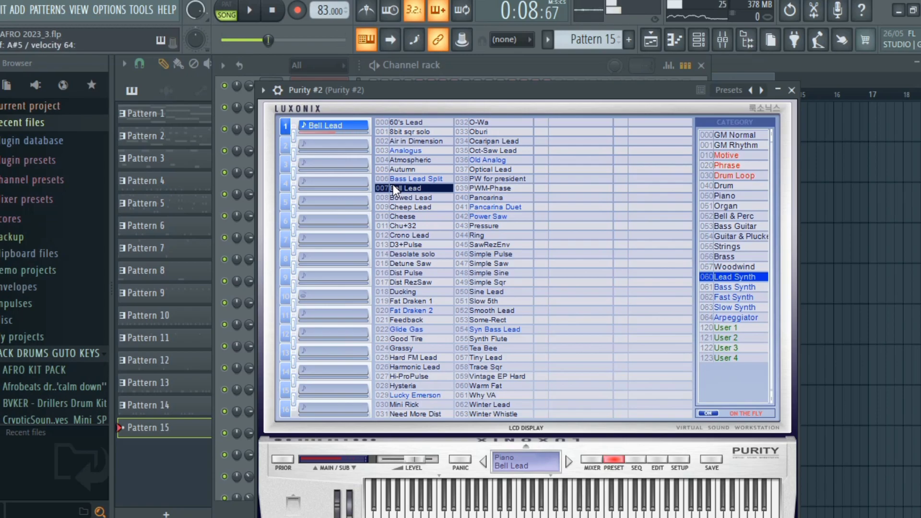
click(793, 90)
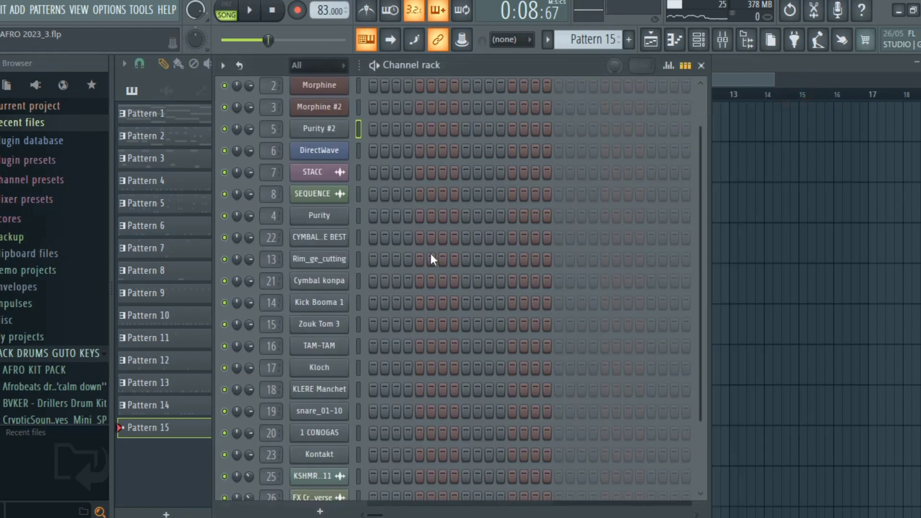
Step: Record a two-bar melody of D#5, A#5, D5, A#5 and C5 live into the Purity #2 piano roll as notes and automation
right_click(329, 134)
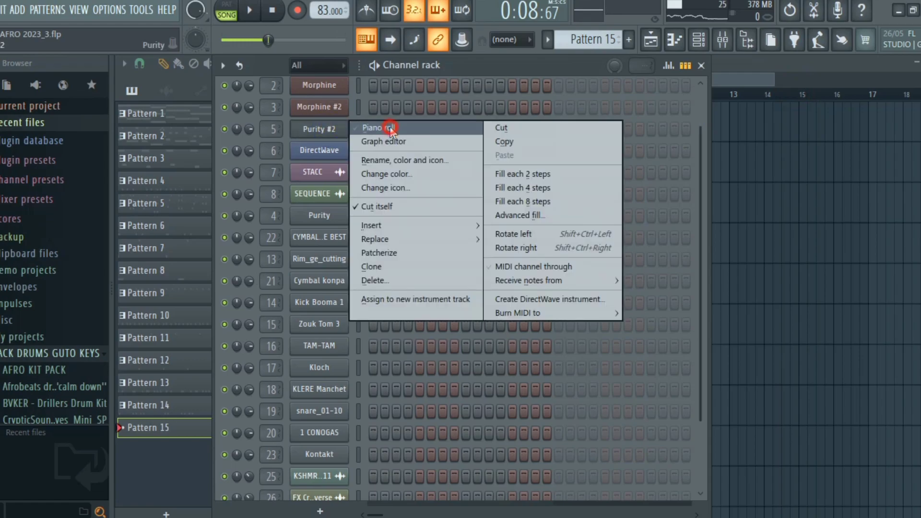
click(389, 128)
key(r)
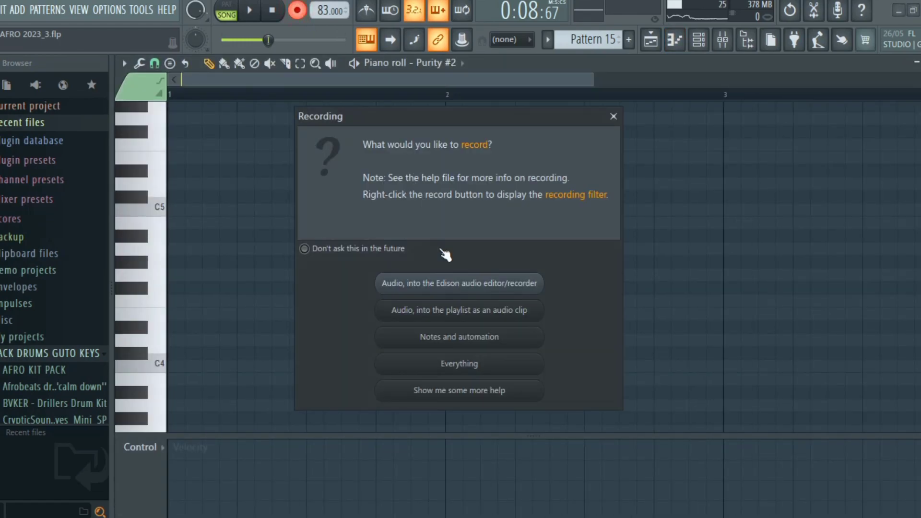
click(476, 338)
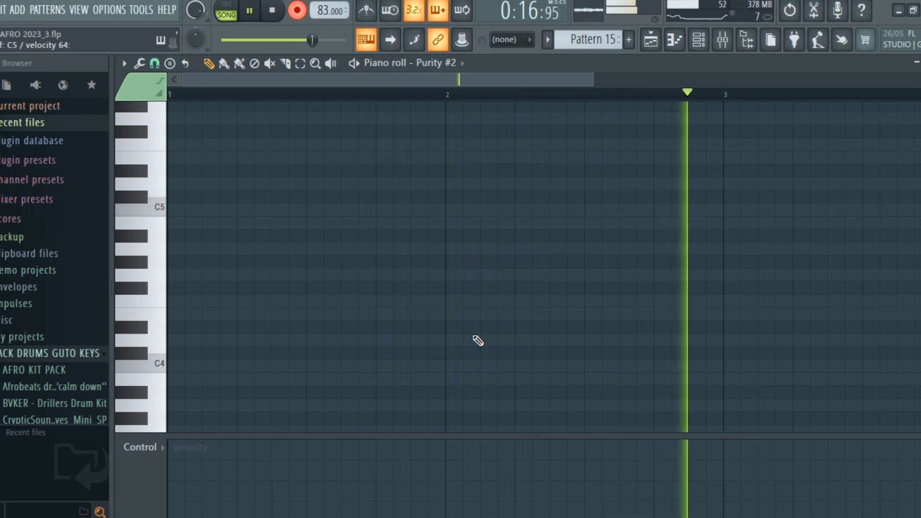
key(space)
Step: Quantize all recorded Purity #2 notes with the Default template and duplicate the two bars into bars 3 and 4
key(ctrl+a)
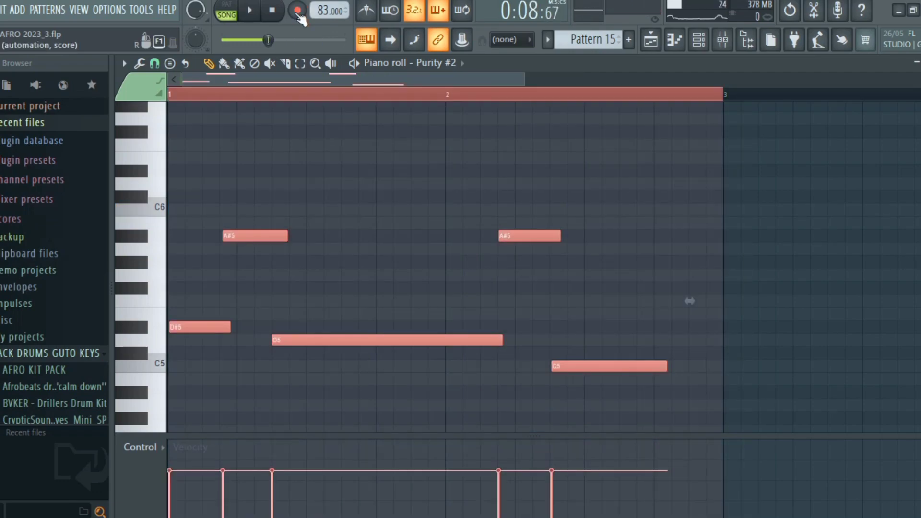
click(140, 63)
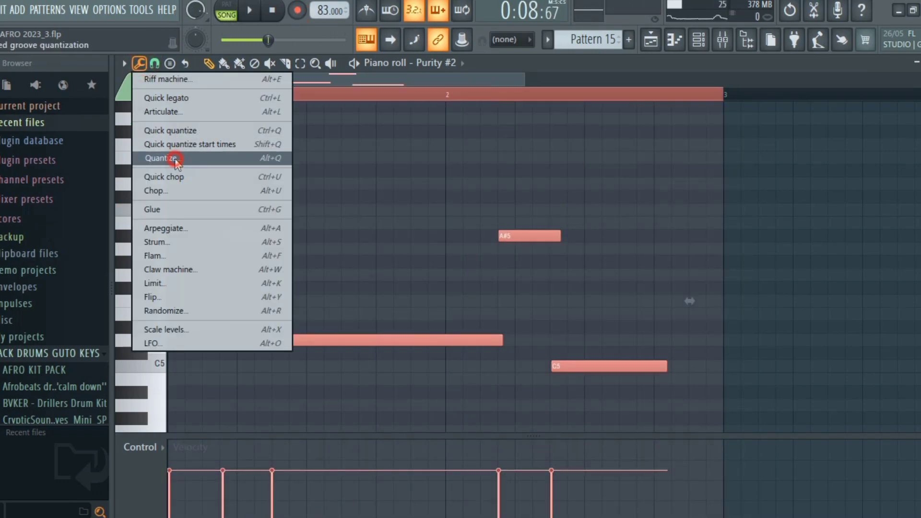
click(174, 157)
key(space)
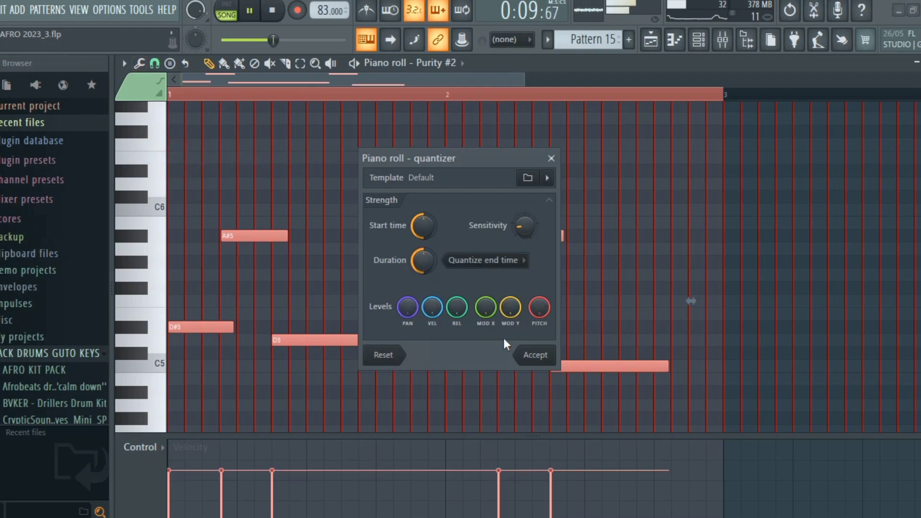
click(535, 355)
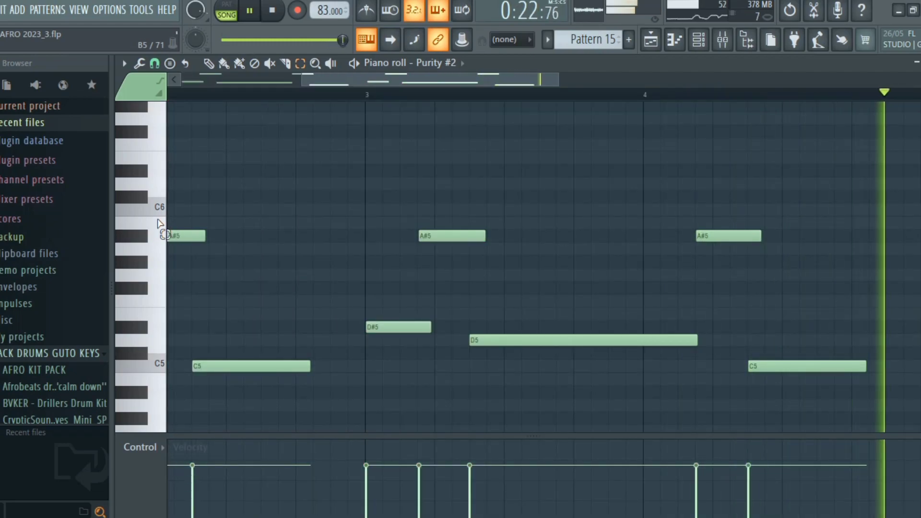
Step: Raise the velocity of the Purity #2 melody notes slightly and stop playback
scroll(278, 361, up, 2)
click(302, 273)
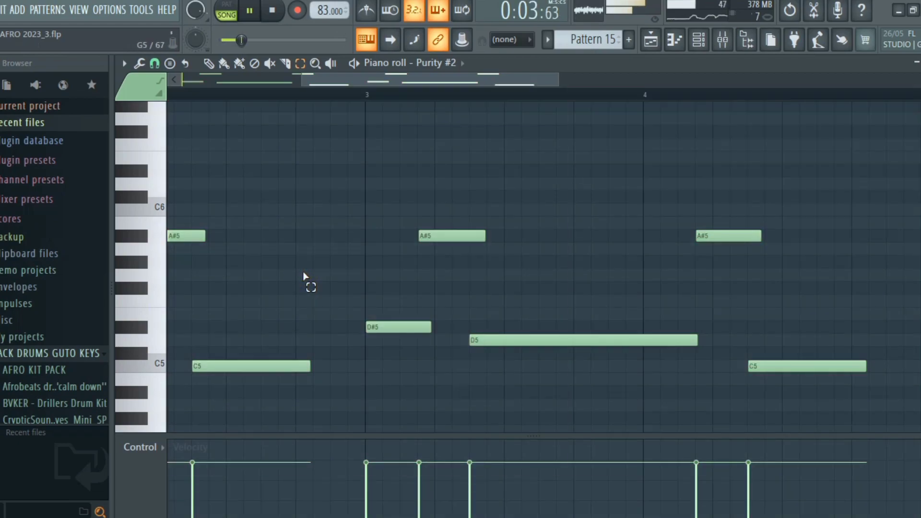
click(701, 42)
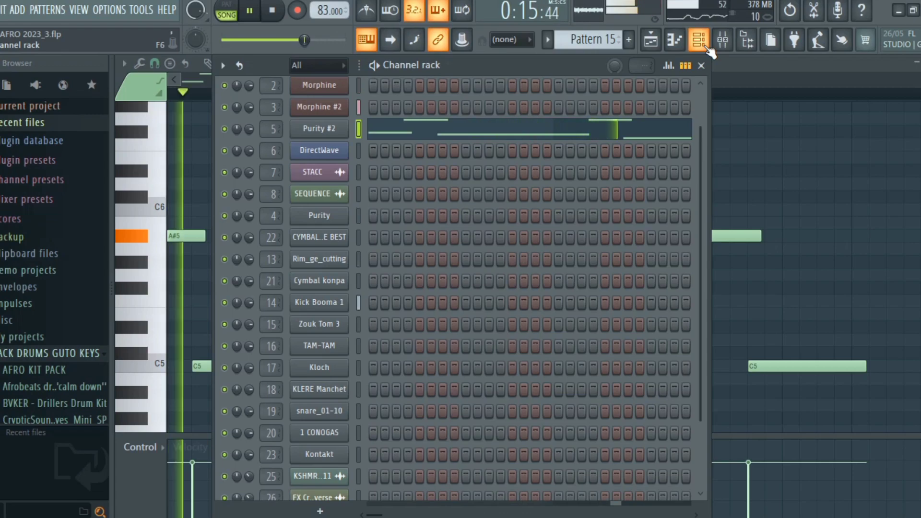
key(space)
Step: Create Pattern 16 and place it at bar 5 of Track 17 in the playlist
scroll(607, 40, down, 1)
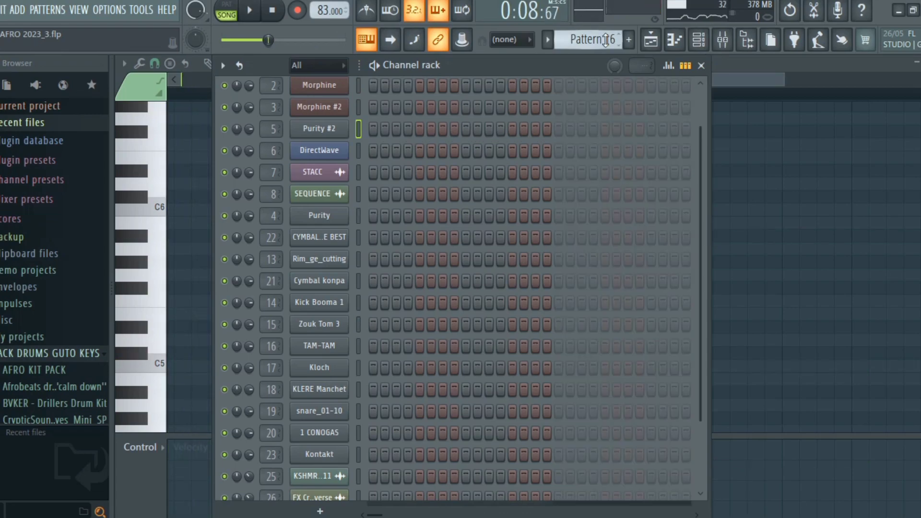
scroll(610, 39, down, 2)
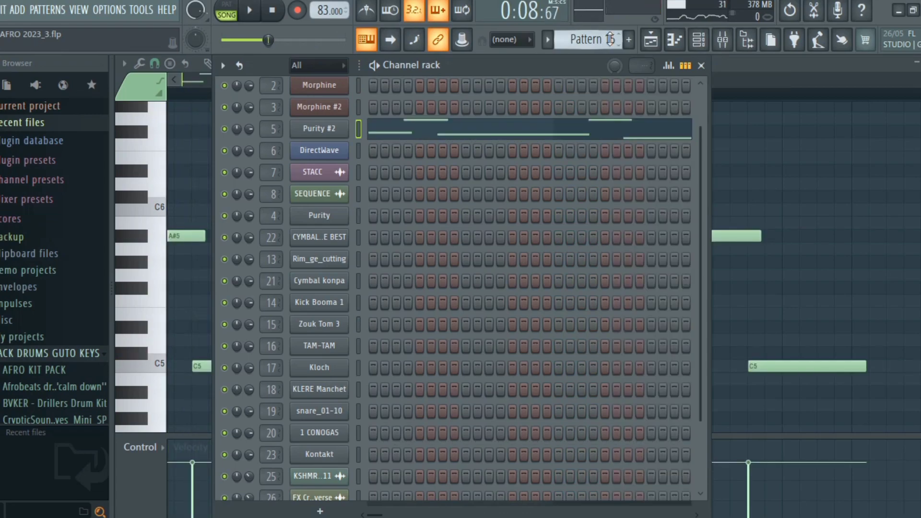
scroll(610, 40, down, 1)
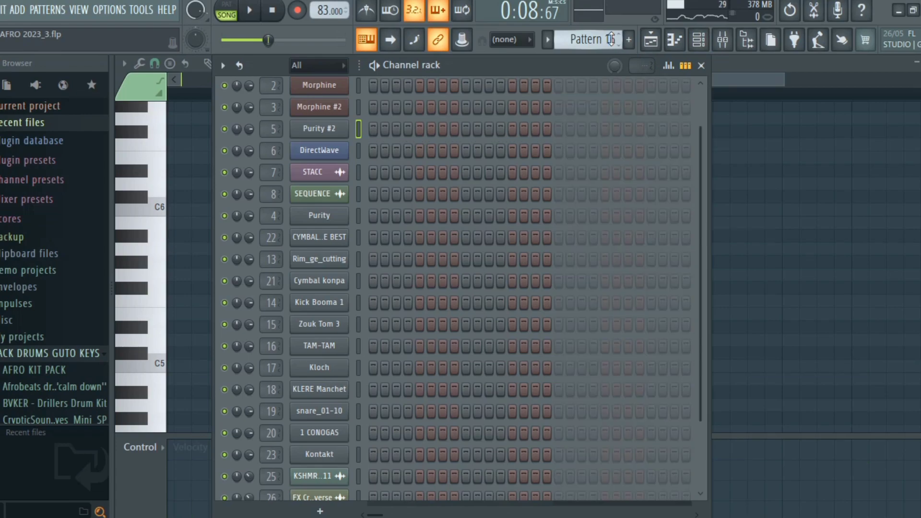
click(651, 40)
click(455, 414)
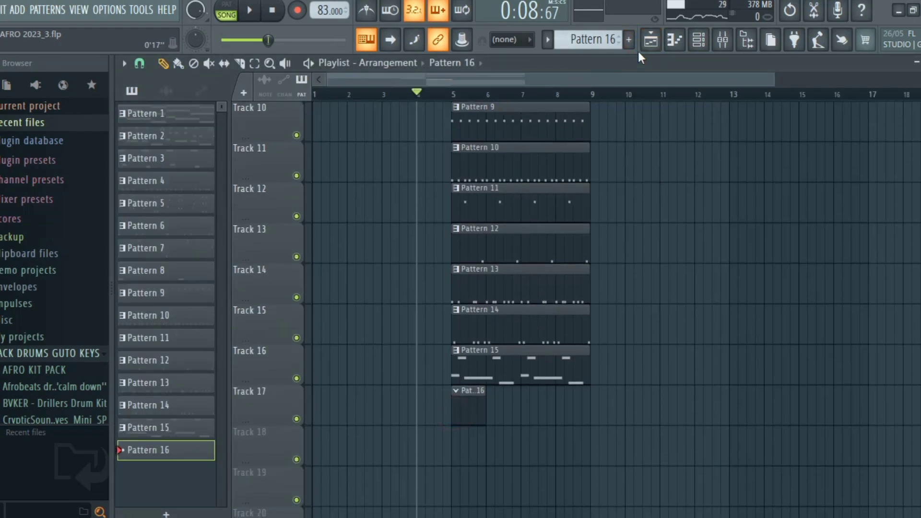
Step: Draw a D#4 note at the start of bar 1 in Pattern 16's DirectWave piano roll
click(698, 39)
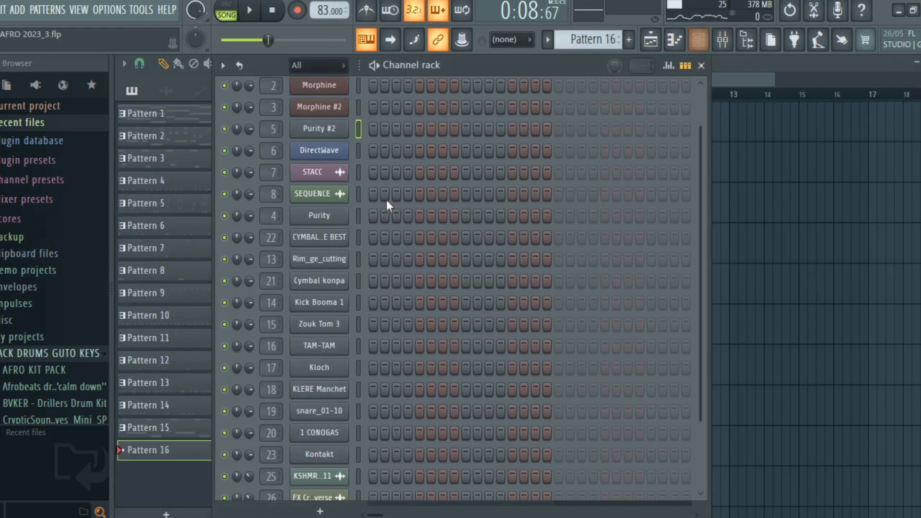
right_click(347, 147)
click(373, 148)
drag(450, 79, 259, 78)
click(137, 328)
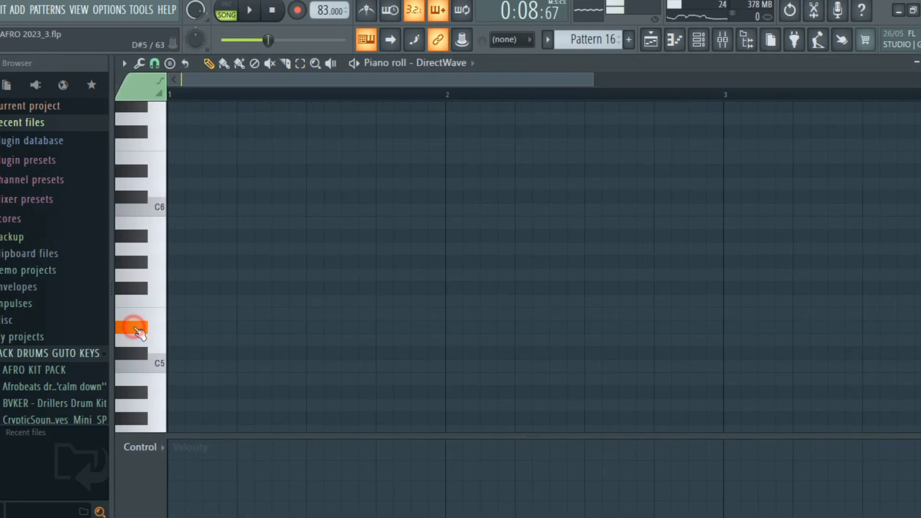
click(180, 329)
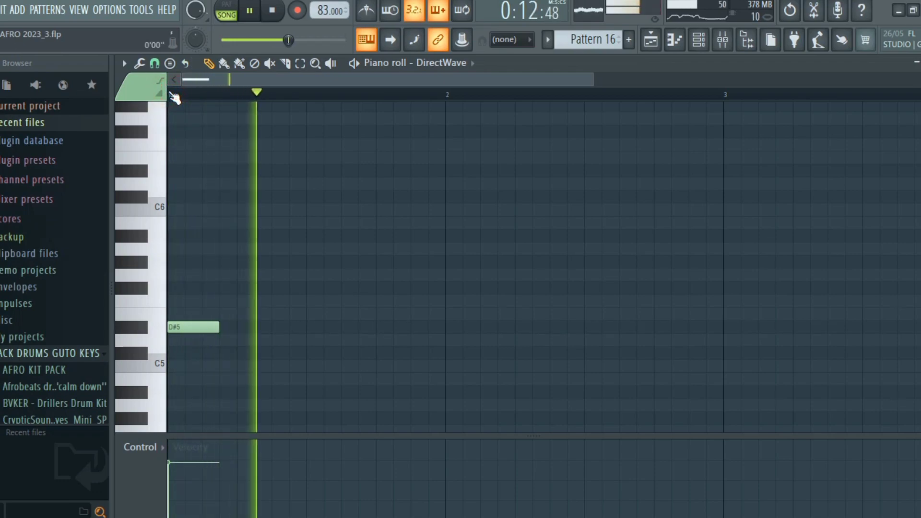
key(space)
scroll(198, 167, down, 4)
drag(198, 168, 196, 331)
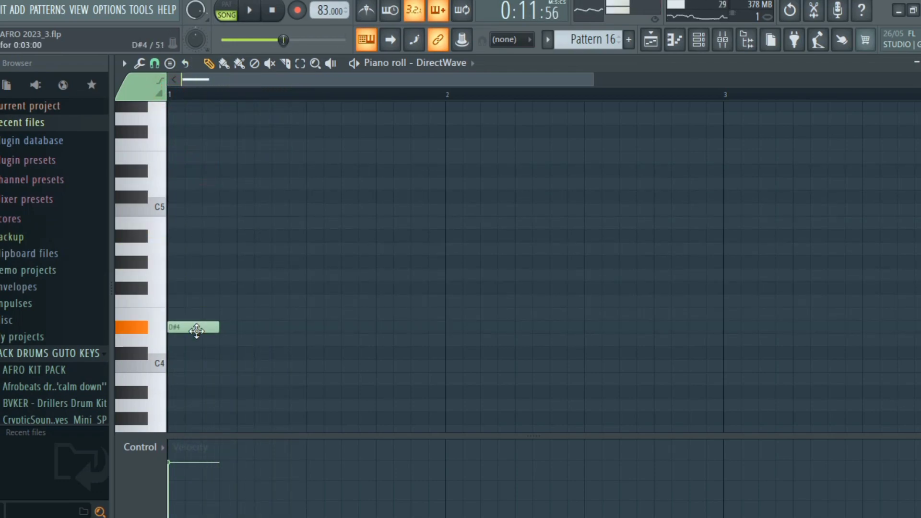
Step: Listen to the pattern and add A#4 on beat 2.5, D5 on beat 4 and F5 on beat 4.5 of bar 1
key(space)
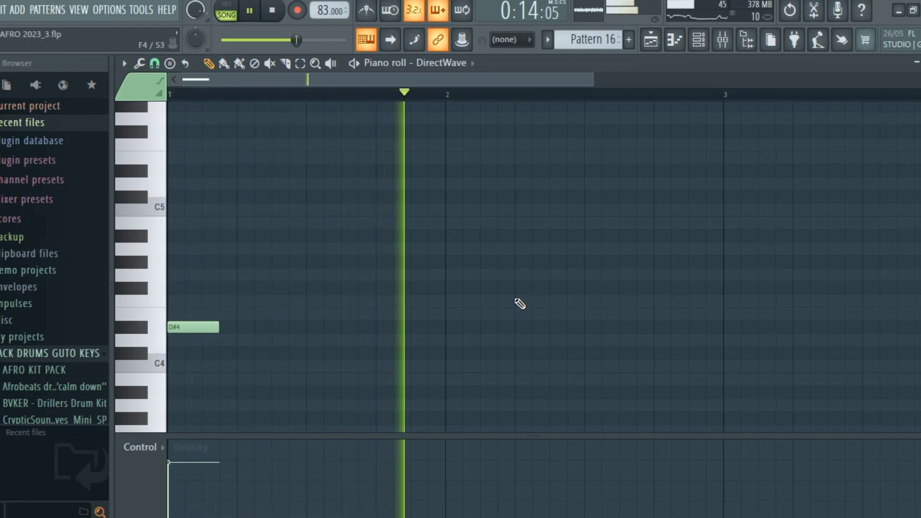
click(310, 236)
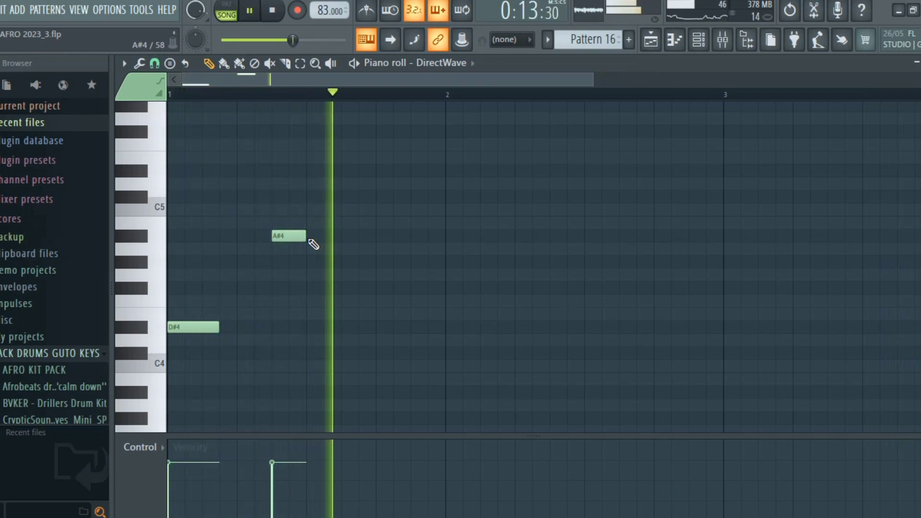
key(space)
click(378, 185)
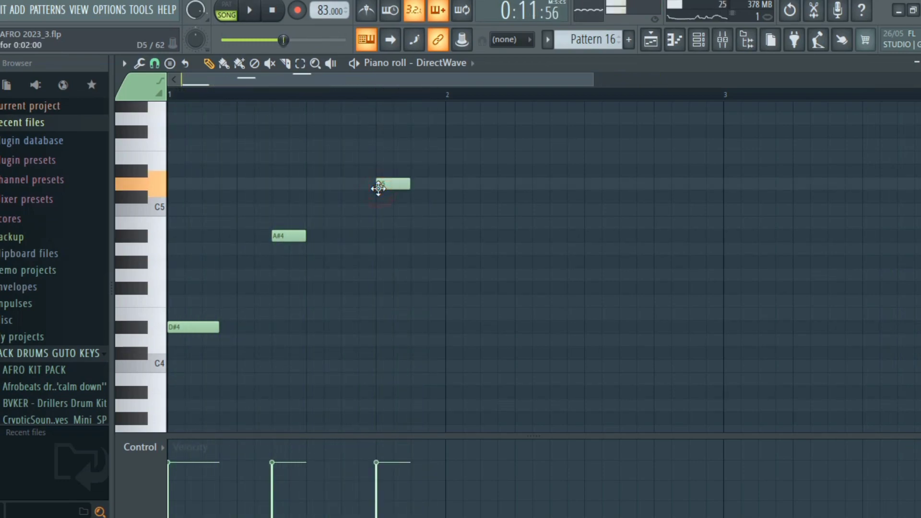
click(414, 145)
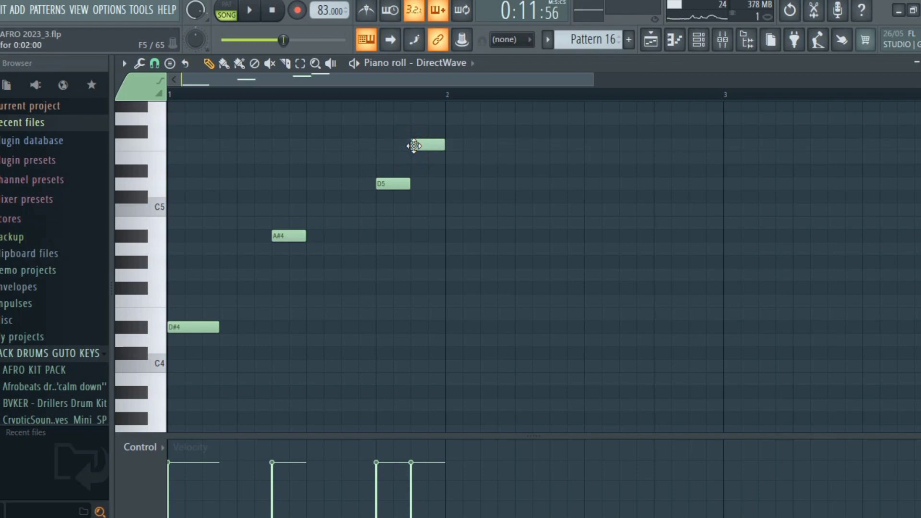
Step: Add F5 on beat 2.5 and C5 on beat 3.5 of bar 2 while checking the DirectWave melody in playback
key(space)
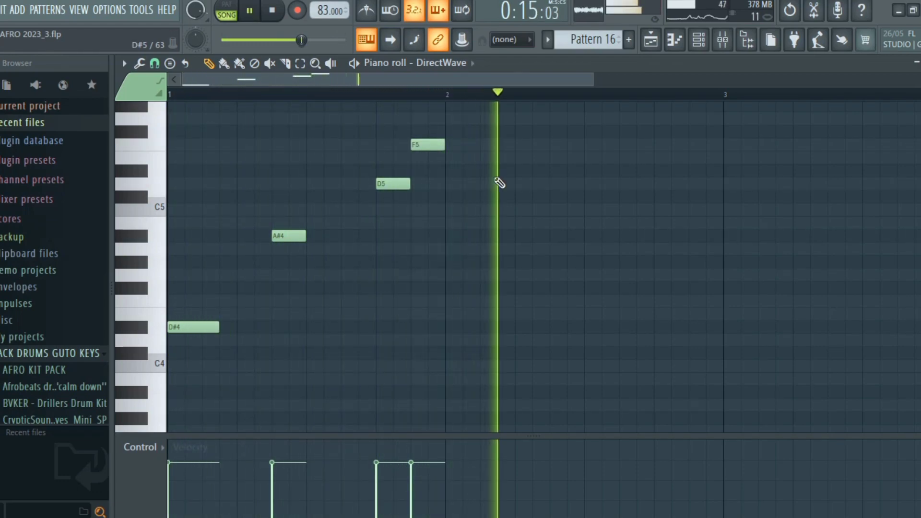
click(559, 144)
click(626, 183)
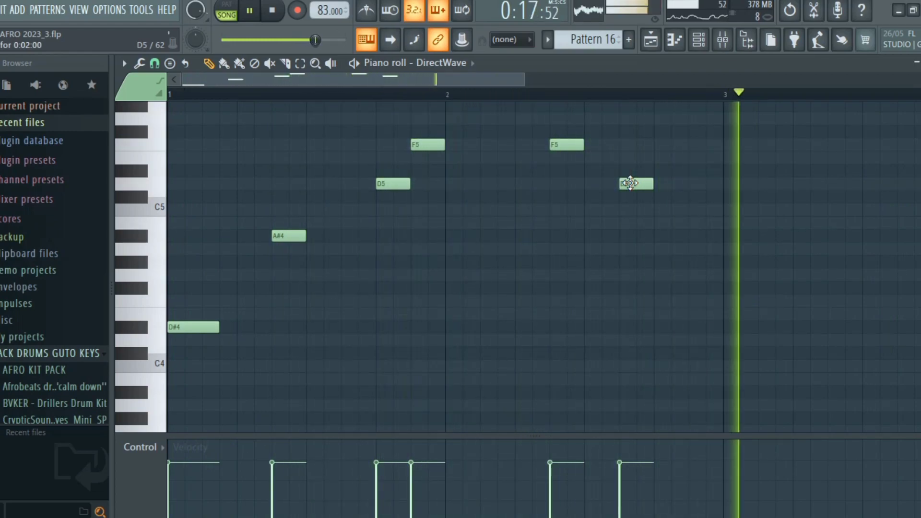
drag(630, 183, 627, 216)
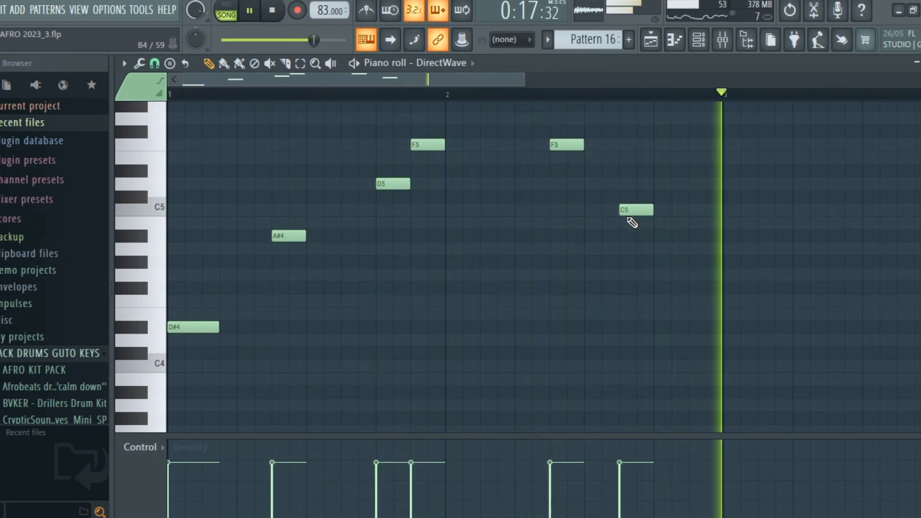
key(space)
Step: End bar 2 of the DirectWave melody with A#5 on beat 4 and G#5 on beat 4.5, and play it back
scroll(664, 122, up, 1)
click(661, 117)
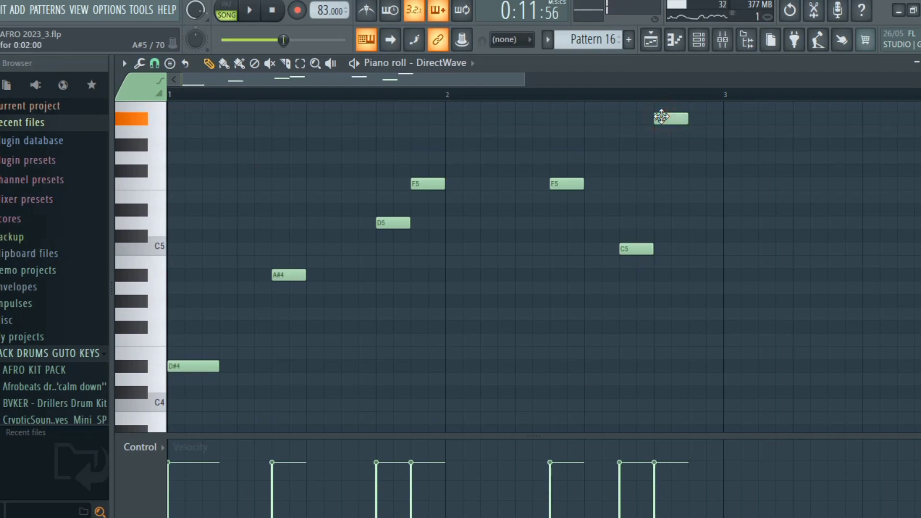
click(690, 145)
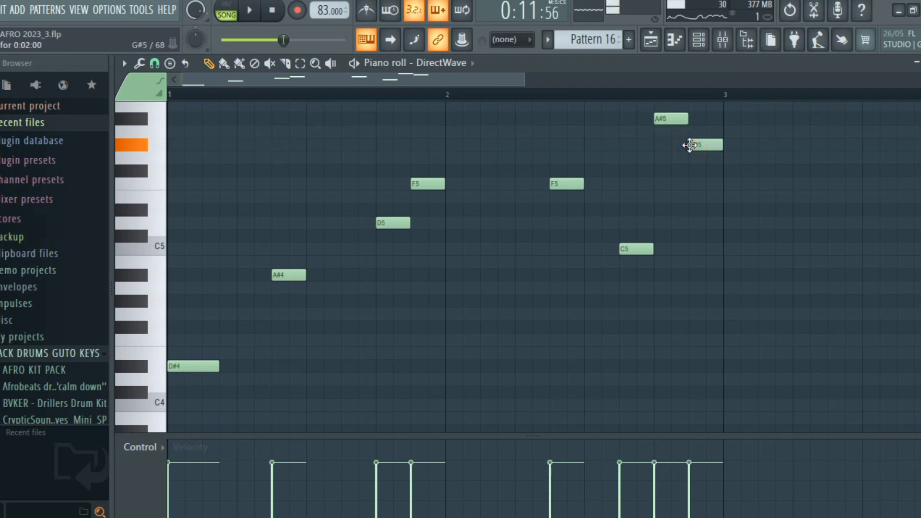
key(space)
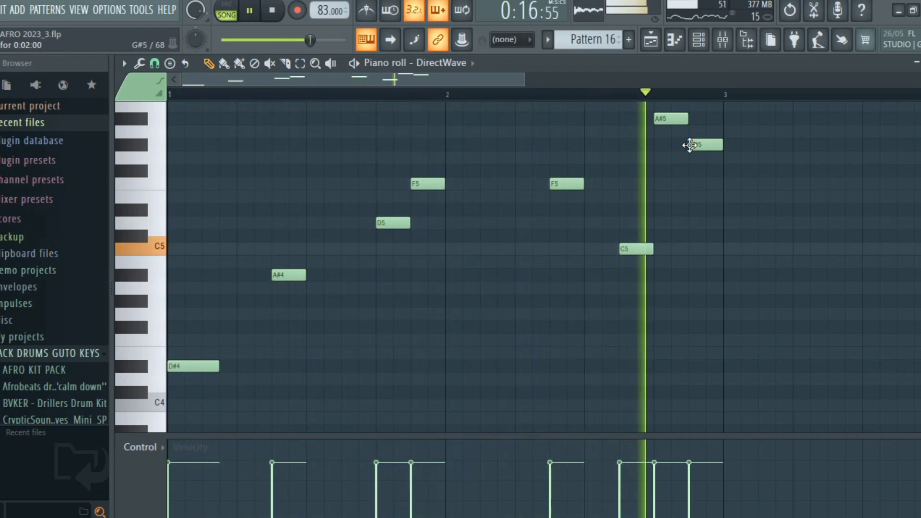
key(space)
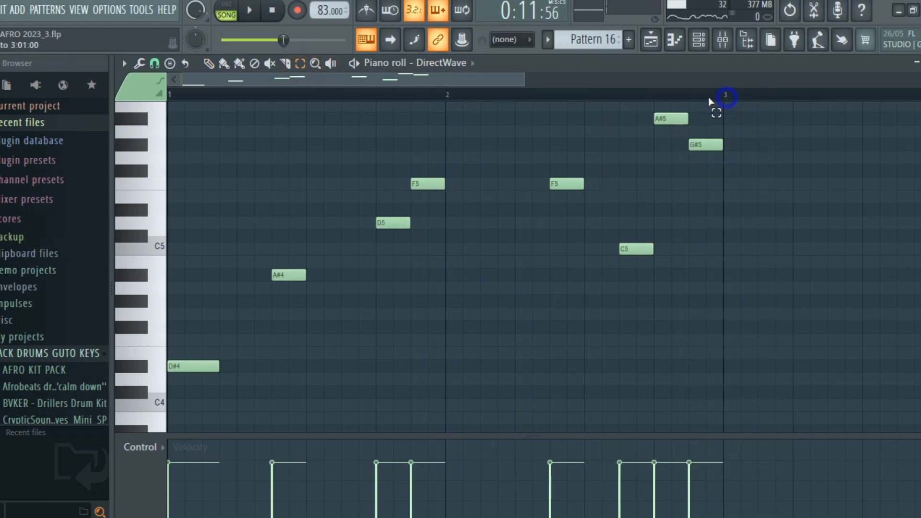
Step: Duplicate the two-bar DirectWave melody into bars 3 and 4 and play back the result
drag(725, 95, 51, 213)
key(ctrl+b)
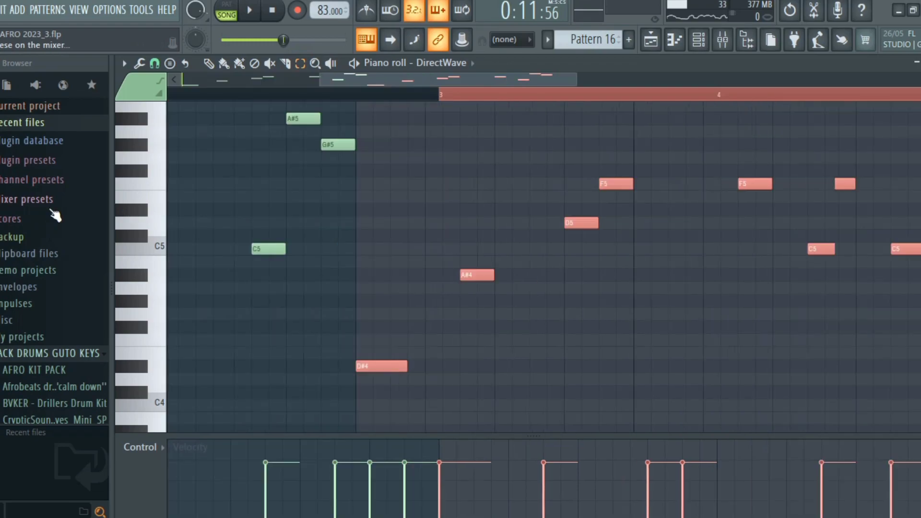
key(ctrl+d)
key(space)
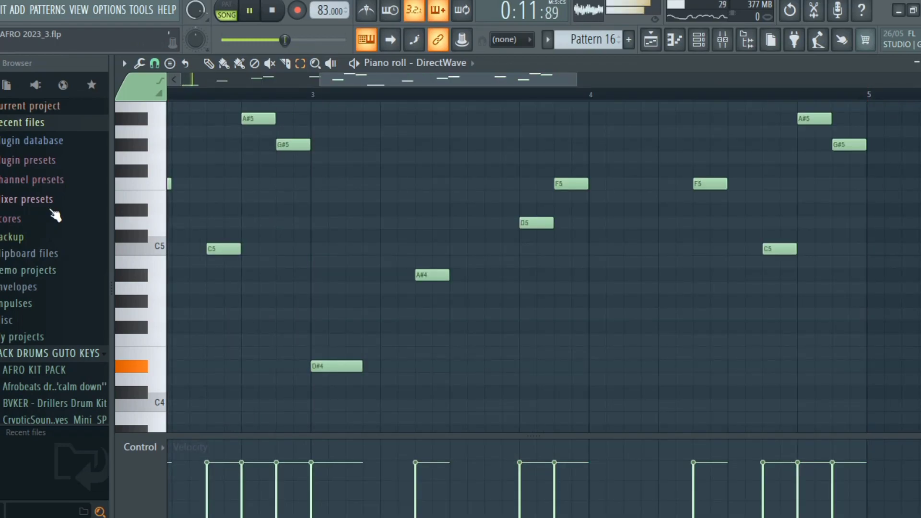
click(210, 64)
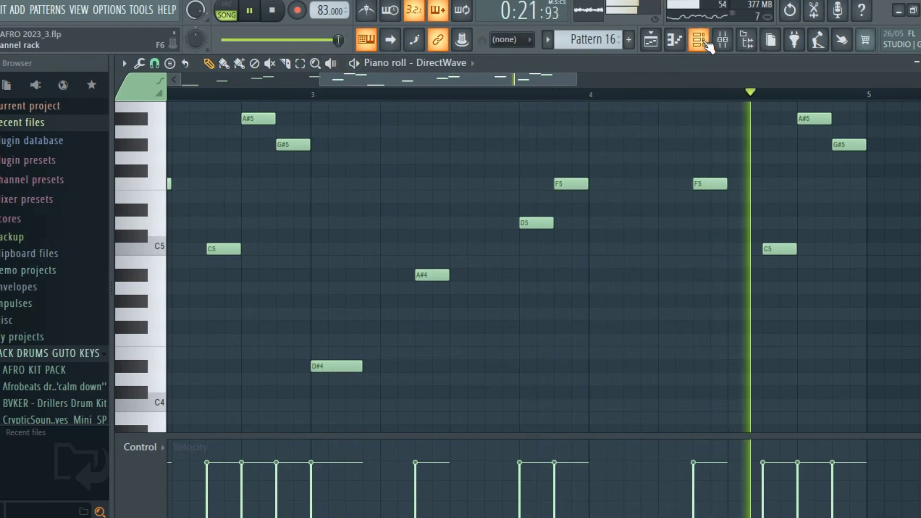
key(space)
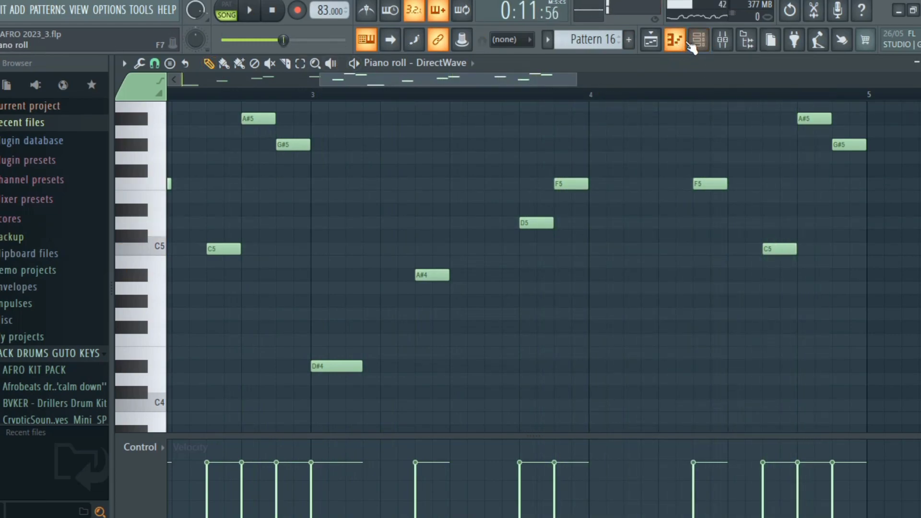
Step: Create Pattern 17, place it at bar 5 of Track 18 and move the playhead to bar 4
click(694, 41)
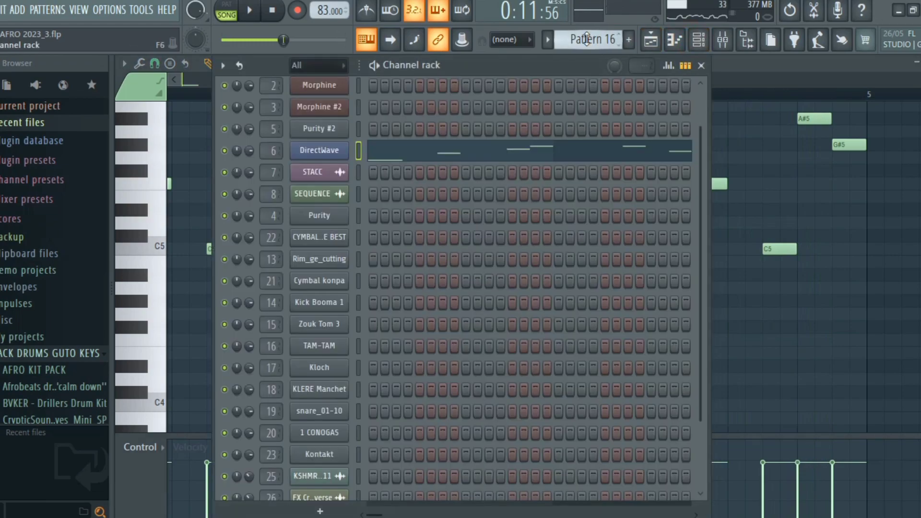
scroll(596, 39, down, 1)
click(652, 41)
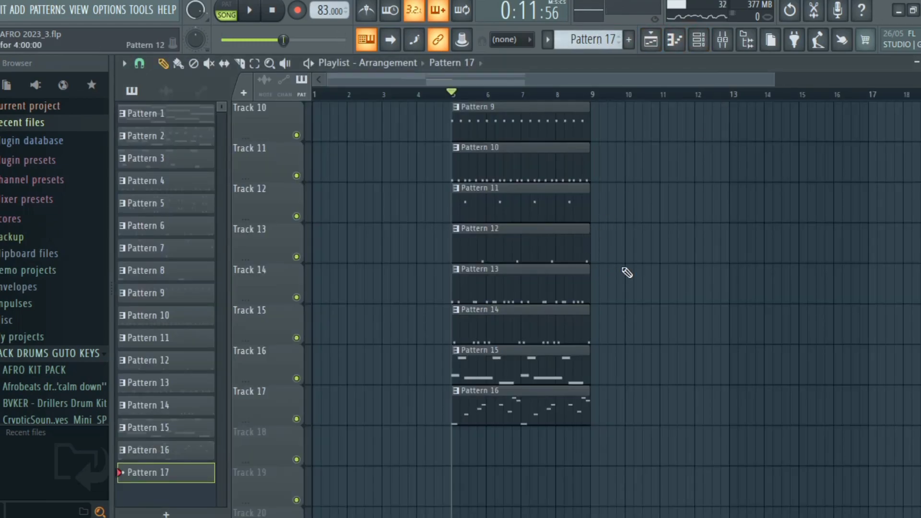
click(458, 451)
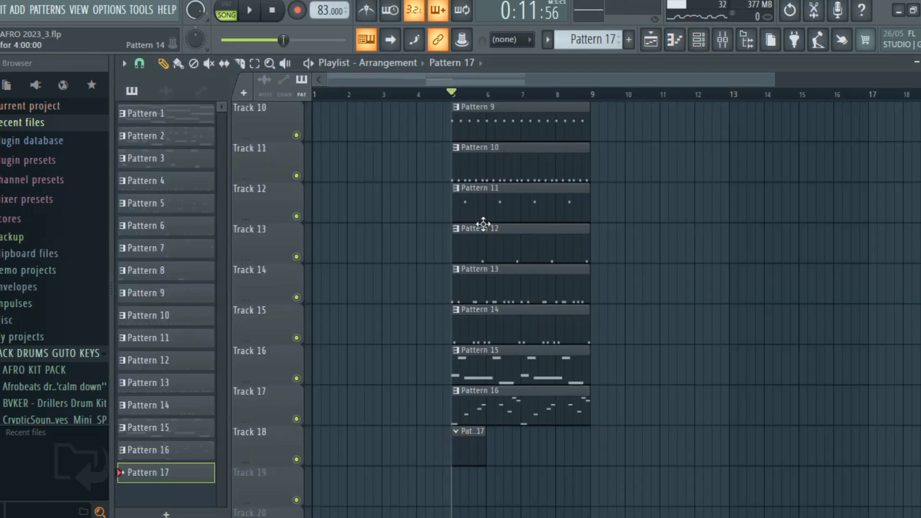
click(419, 95)
Step: Draw three C5 notes, spaced three sixteenths apart from the start of bar 1, in the Cymbal konpa piano roll
click(686, 46)
scroll(355, 235, down, 2)
right_click(354, 235)
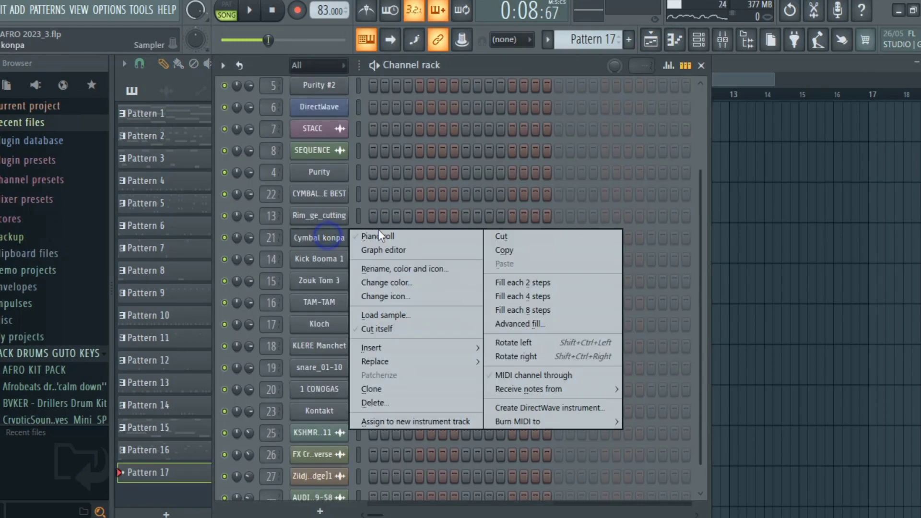
click(380, 238)
click(174, 249)
click(233, 249)
click(283, 249)
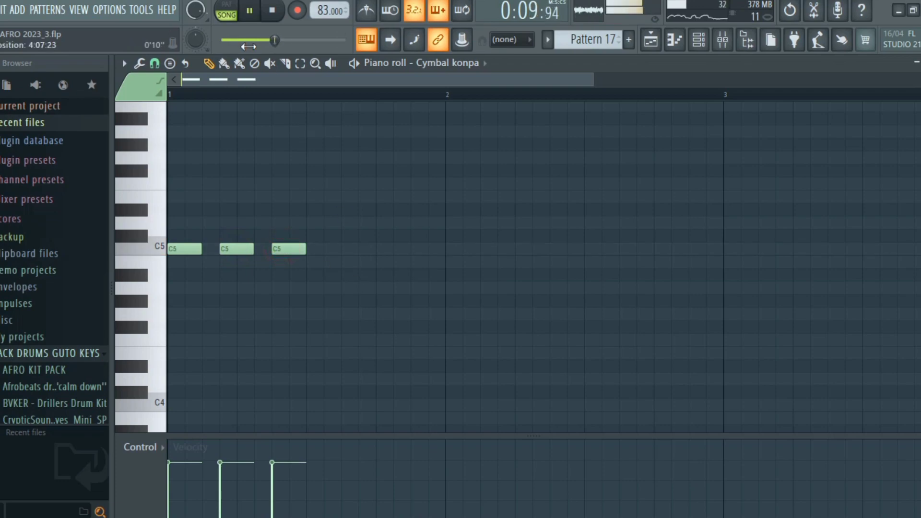
Step: Repeat the two-beat group of three cymbal notes through the end of bar 4, then deselect it and stop playback
drag(310, 104, 154, 133)
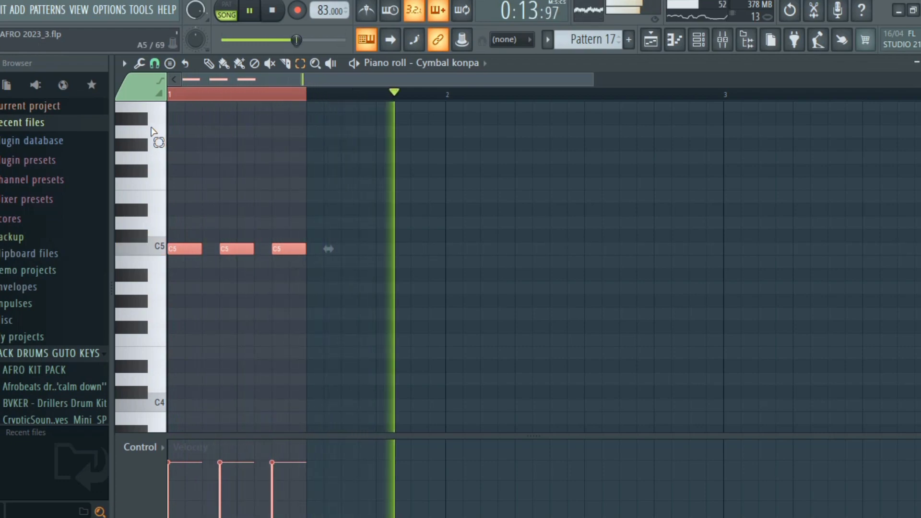
key(ctrl+b)
key(ctrl+b)
key(ctrl+b)
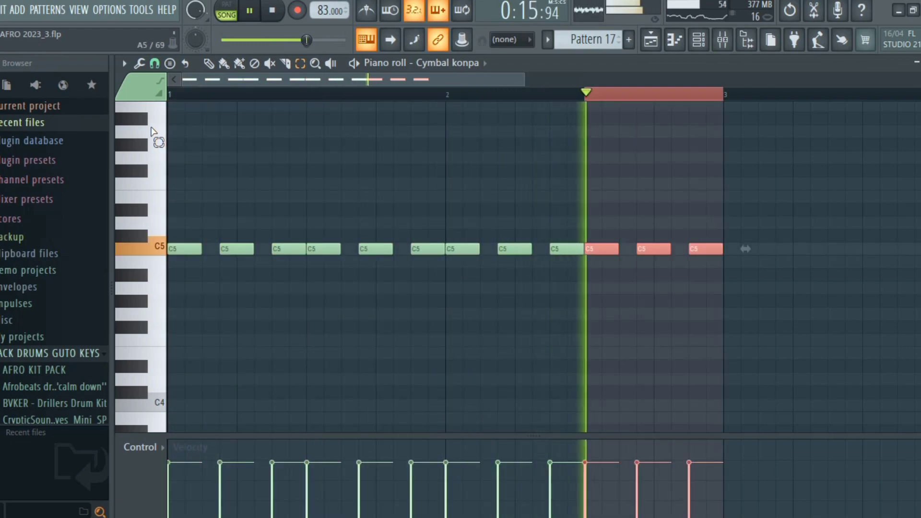
key(ctrl+b)
key(ctrl+b)
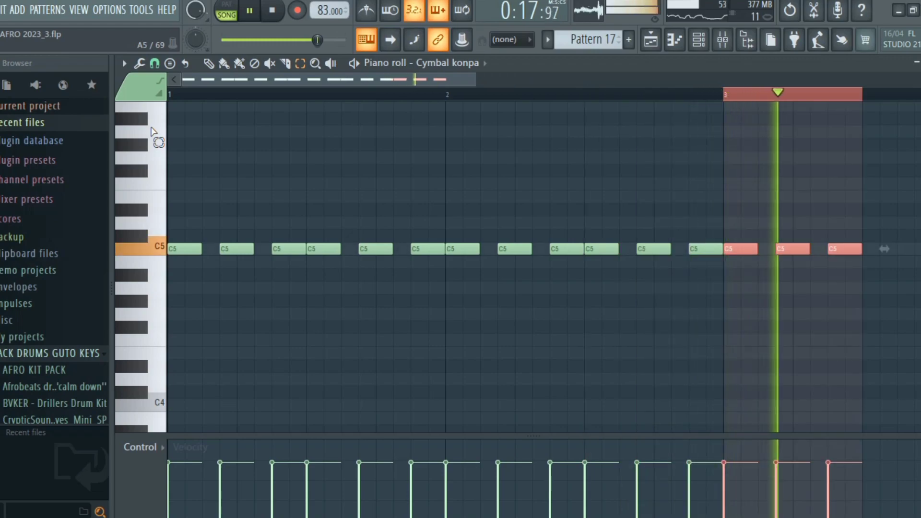
key(ctrl+b)
key(ctrl+b)
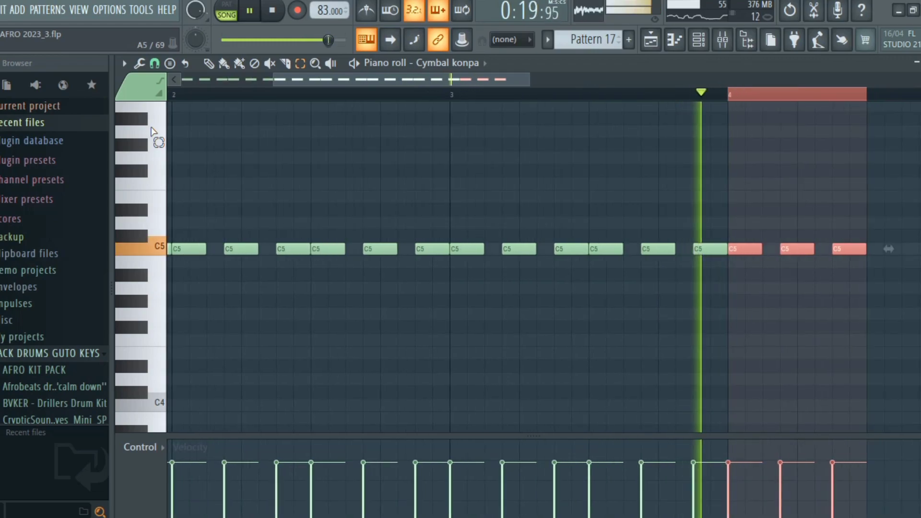
key(ctrl+d)
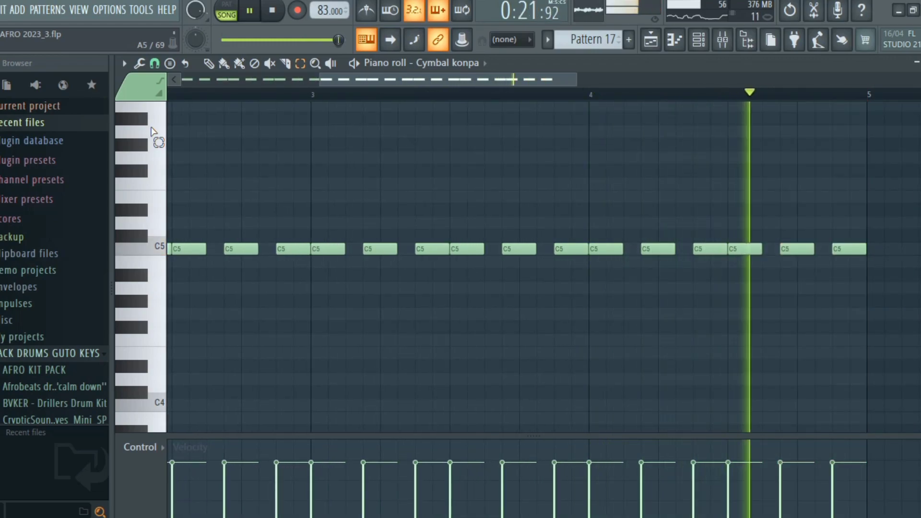
key(space)
Step: Preview the CYMBAL RALE BEST sample in its sampler window and close the window
key(F6)
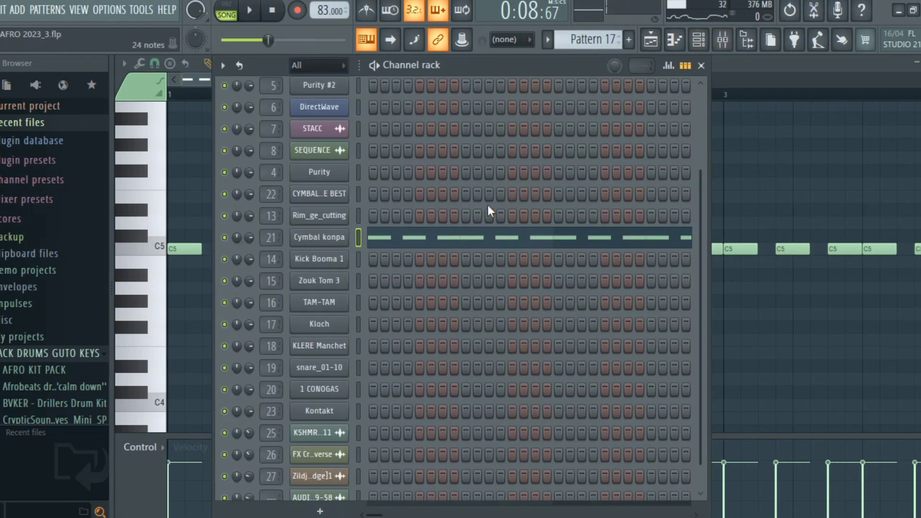
click(319, 193)
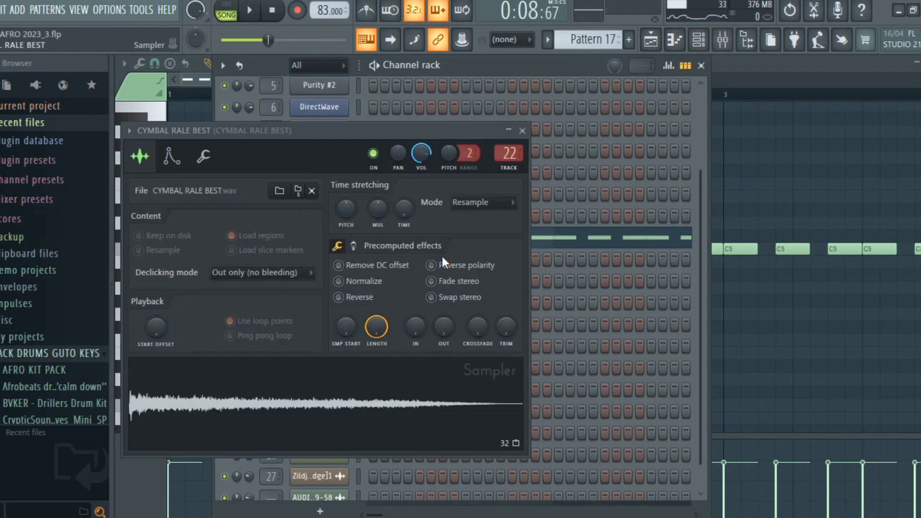
click(363, 384)
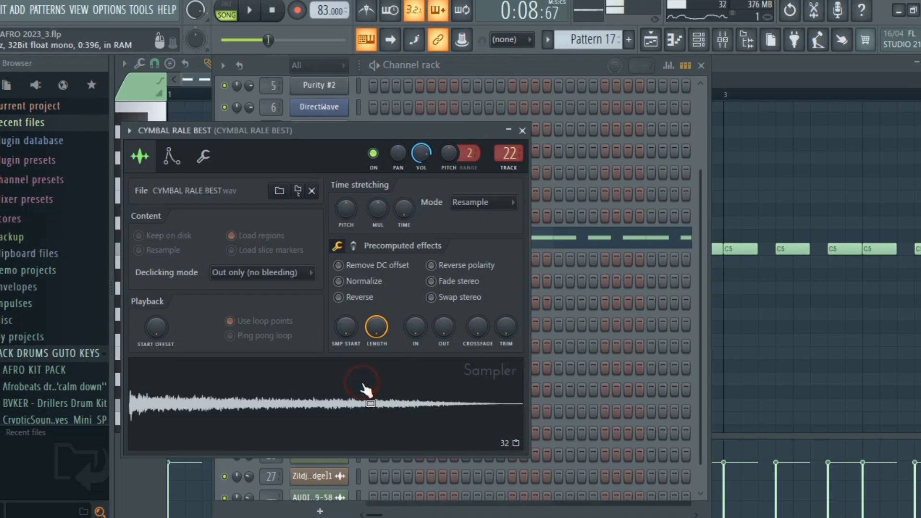
click(522, 130)
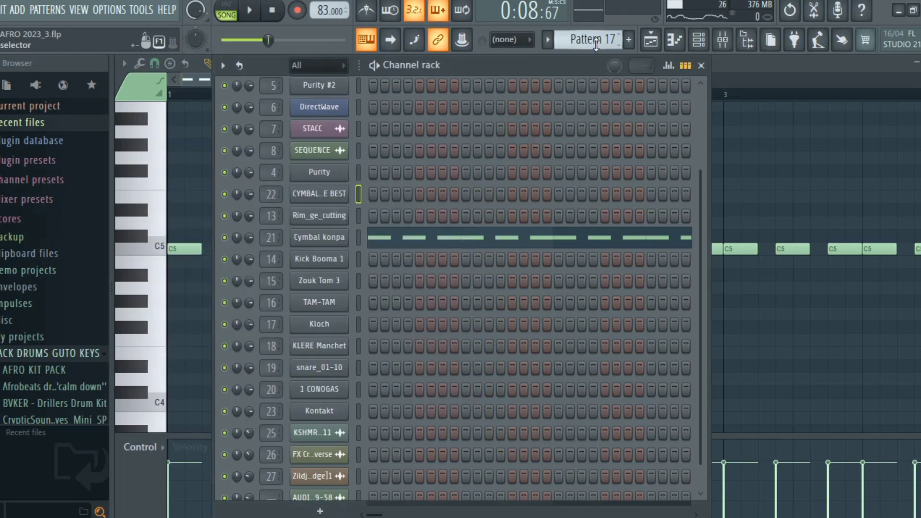
Step: Create Pattern 18, place it at bar 5 of Track 19 and show the channel rack
scroll(595, 41, down, 1)
click(653, 43)
click(456, 482)
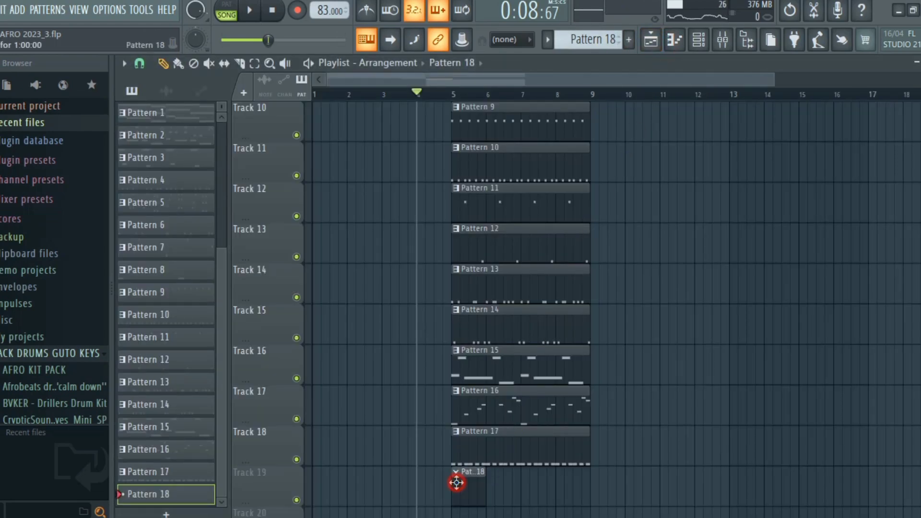
click(700, 45)
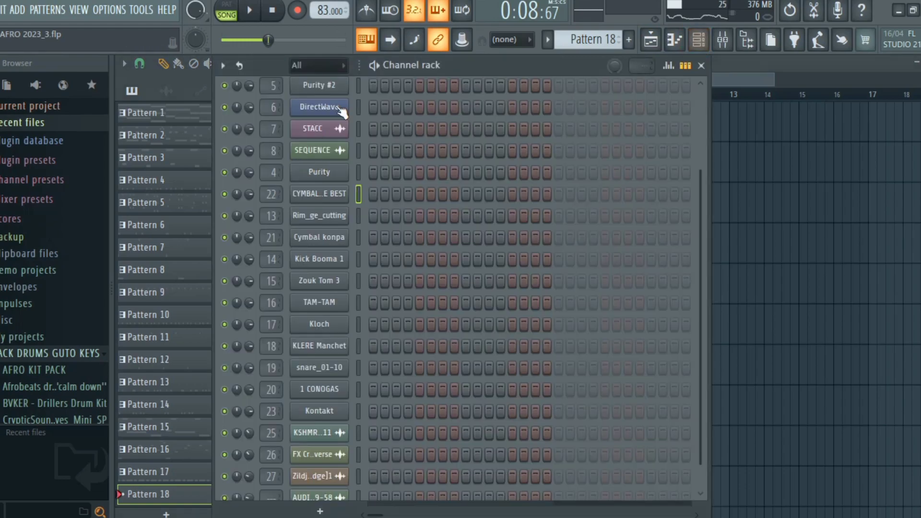
Step: Draw C5 eighth notes at the very end of bar 1 and bar 3 in the CYMBAL RALE BEST piano roll
right_click(334, 196)
click(379, 192)
key(space)
click(158, 247)
click(419, 250)
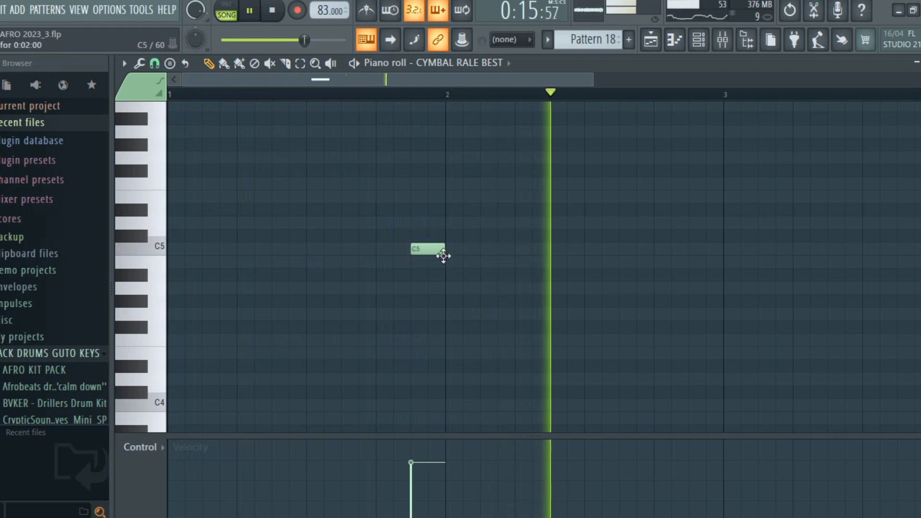
scroll(508, 83, down, 1)
drag(508, 83, 614, 94)
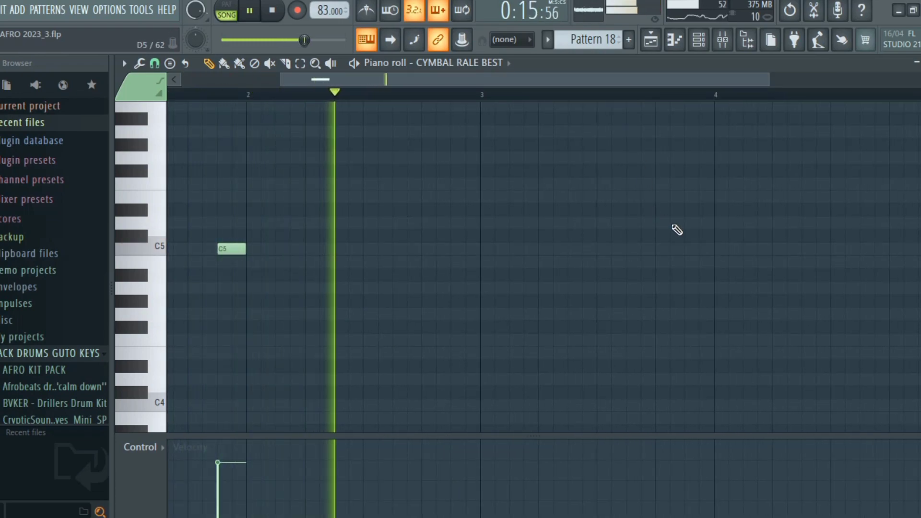
click(691, 248)
Step: Stop playback and draw two C5 eighth notes on beats 3 and 4 of bar 4 for CYMBAL RALE BEST
drag(566, 82, 756, 89)
key(space)
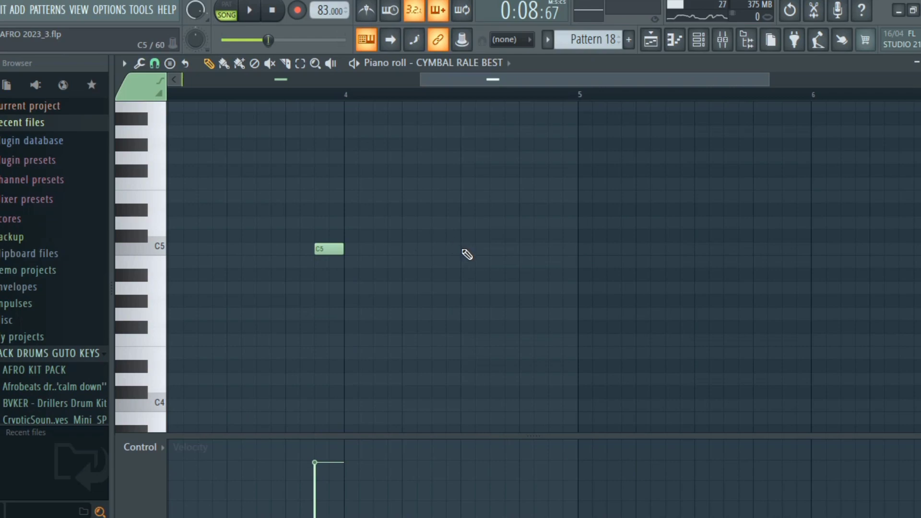
click(465, 249)
click(523, 250)
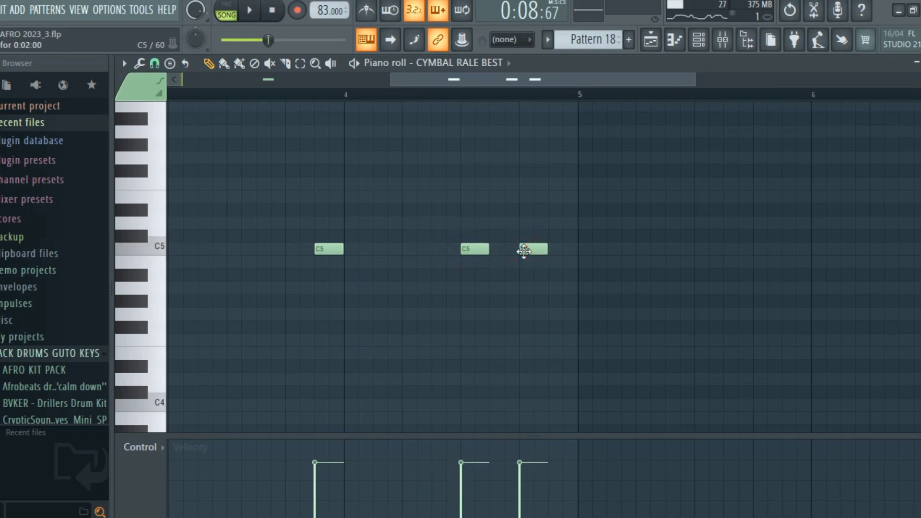
Step: Listen to the CYMBAL RALE BEST notes from bar 1 through bar 4 with the beat, then stop playback
drag(572, 80, 267, 78)
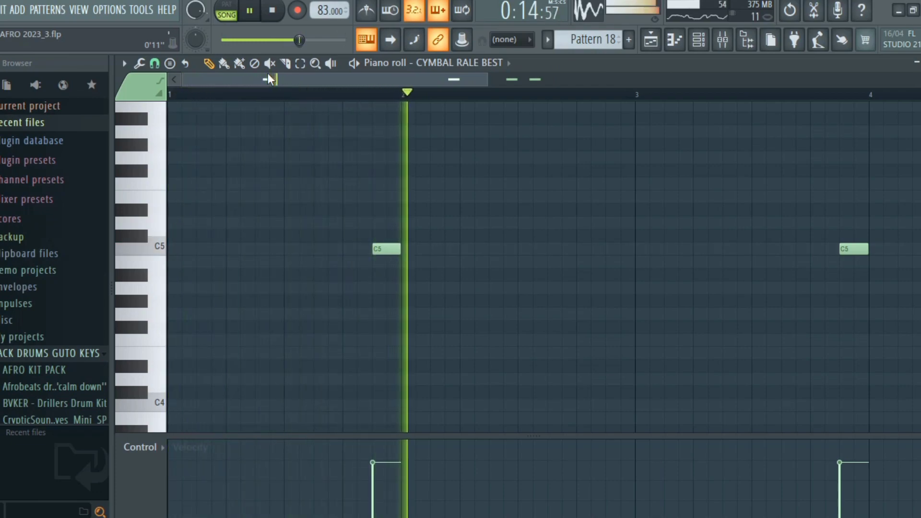
drag(267, 79, 446, 81)
scroll(708, 182, up, 5)
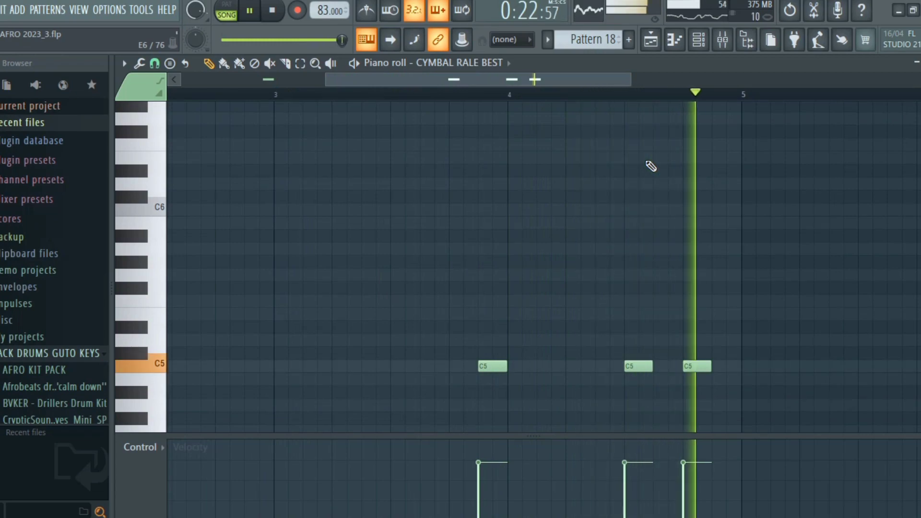
key(space)
Step: Return to the playlist, play the arrangement from bar 1 while checking all tracks down to Pattern 18, and stop playback
click(651, 40)
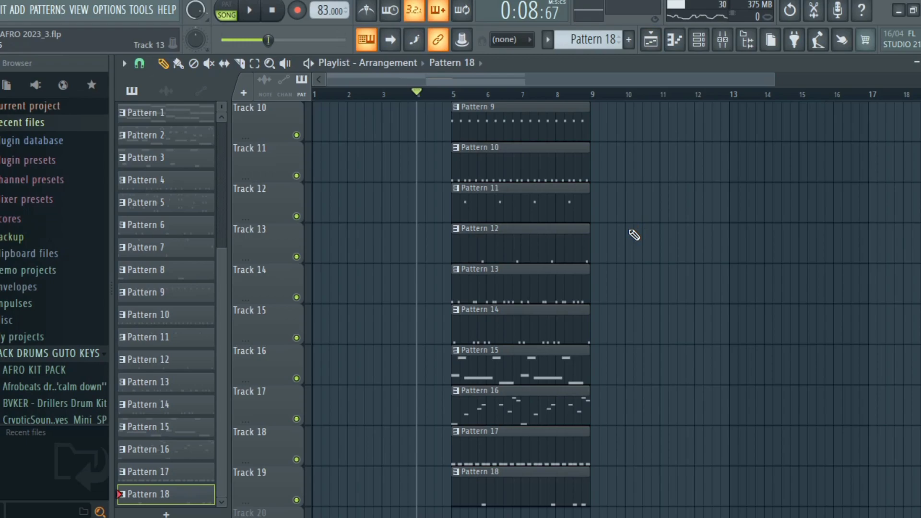
scroll(652, 312, up, 5)
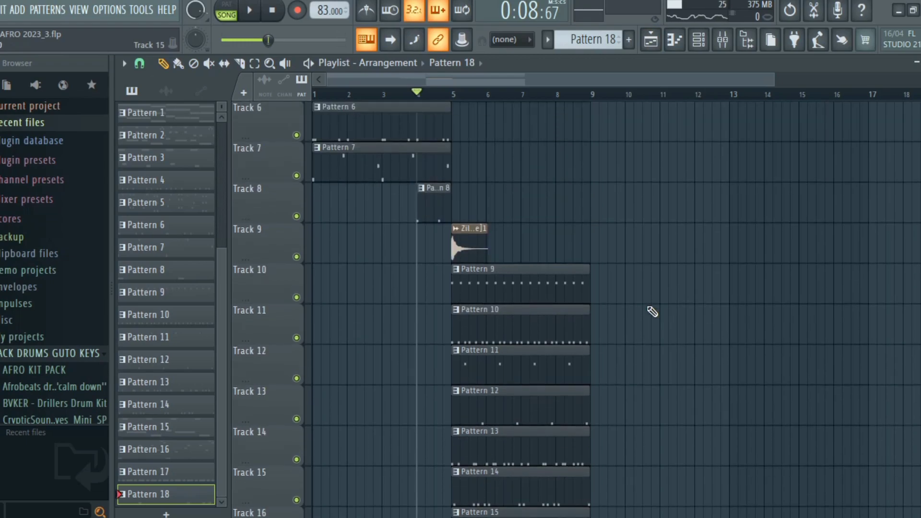
click(326, 94)
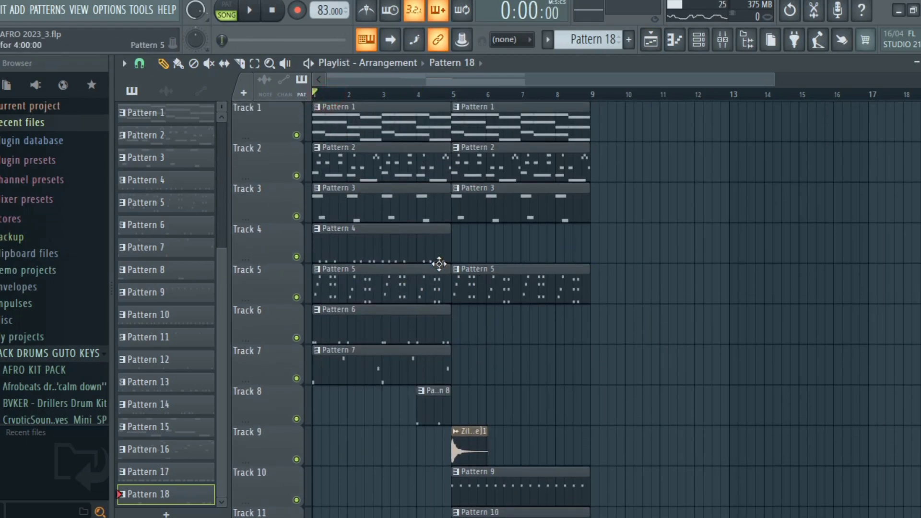
key(space)
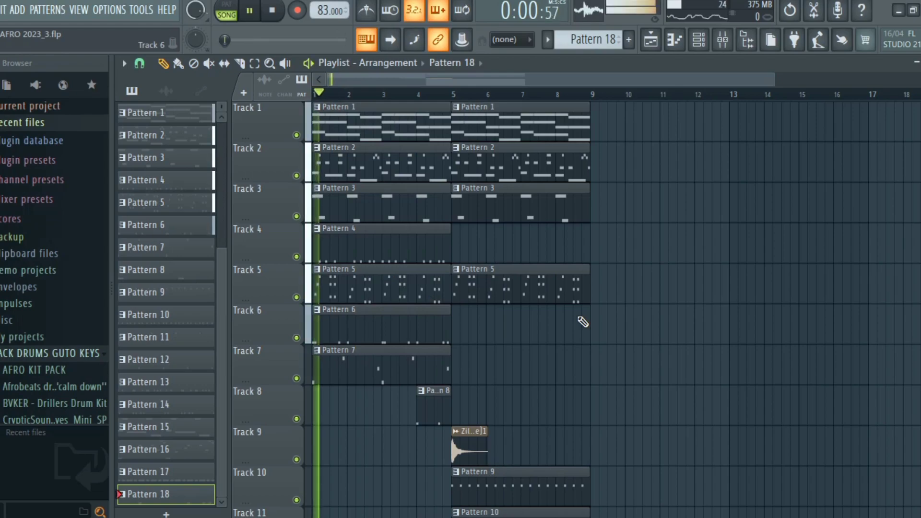
scroll(623, 358, down, 3)
scroll(623, 359, down, 2)
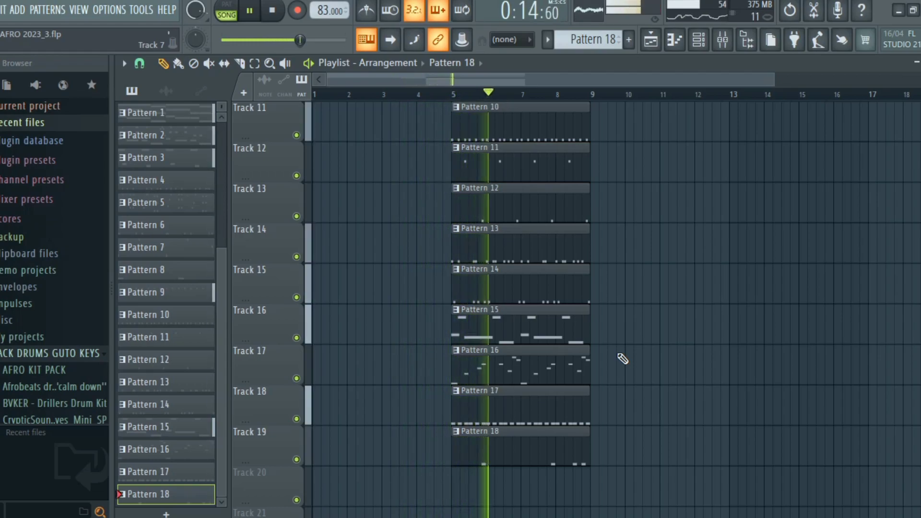
key(space)
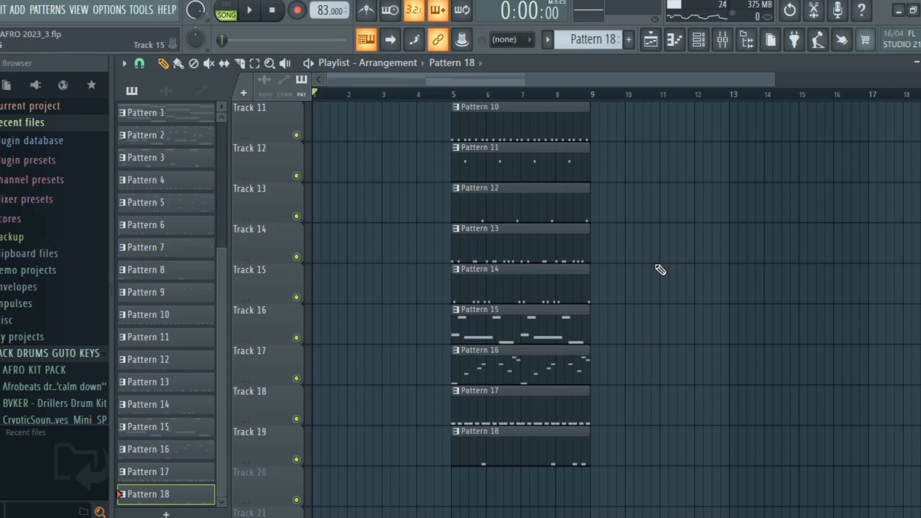
Step: Play the arrangement from the start with the SEQUENCE and STACC clips on Tracks 20 and 21, checking every track, and stop playback
scroll(369, 169, down, 3)
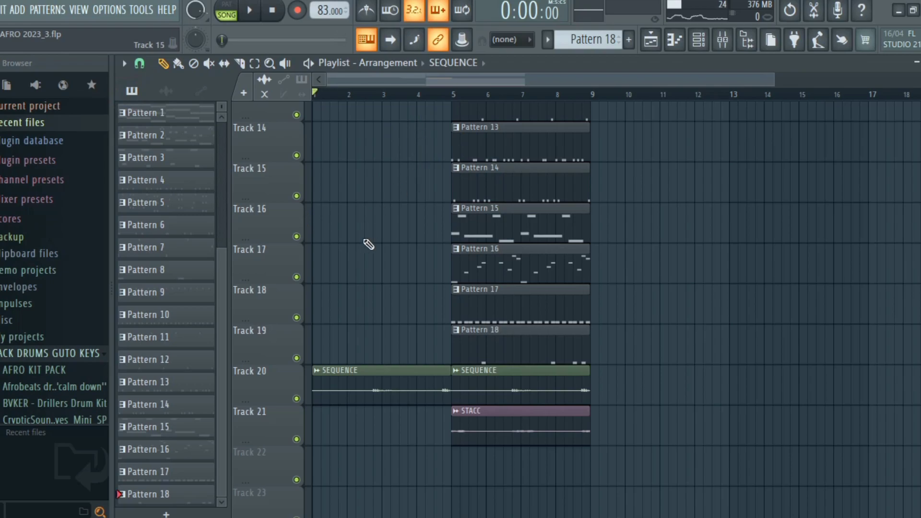
scroll(373, 230, up, 6)
key(space)
scroll(413, 249, down, 4)
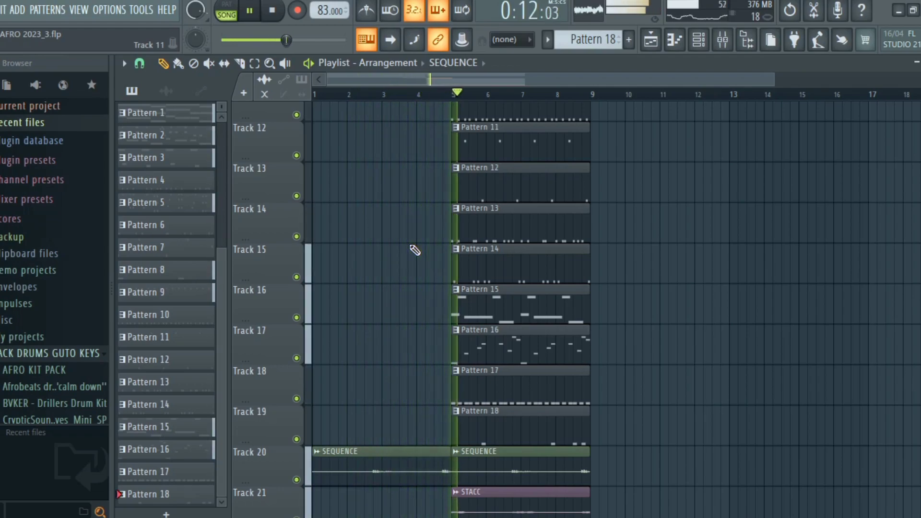
scroll(765, 391, down, 3)
scroll(709, 390, up, 14)
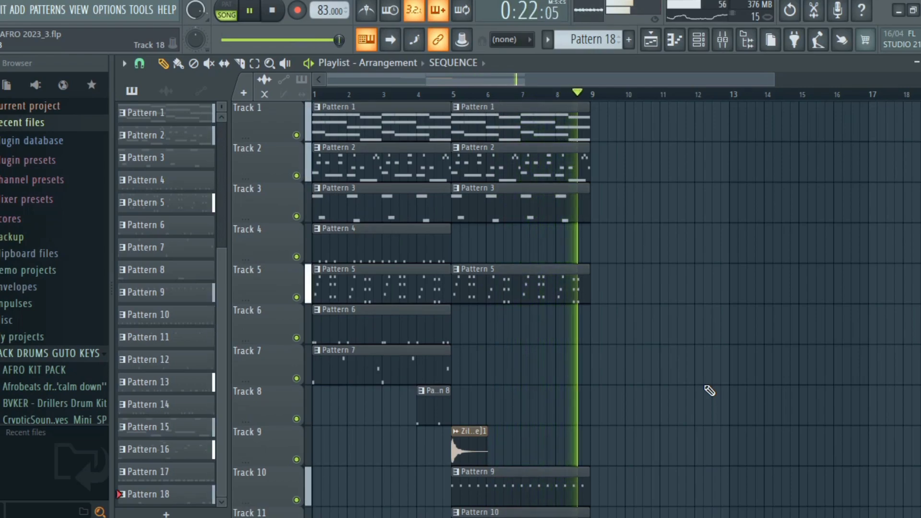
key(space)
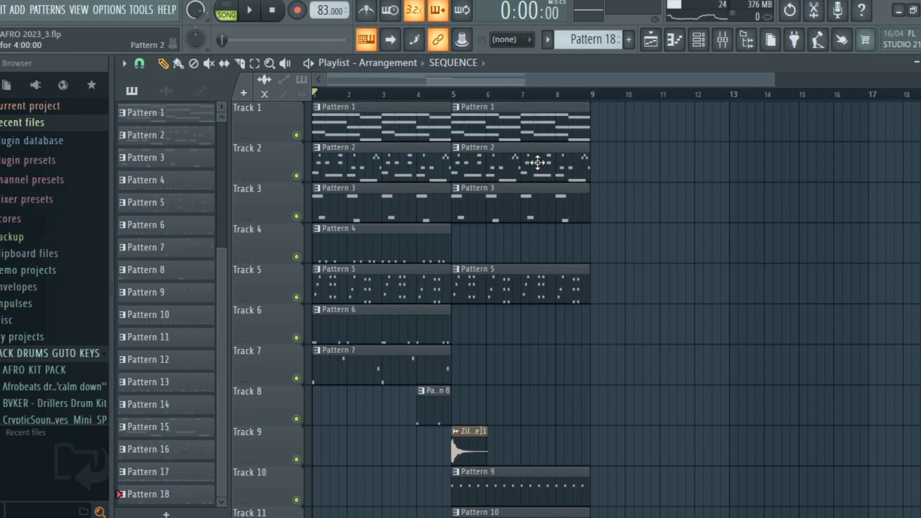
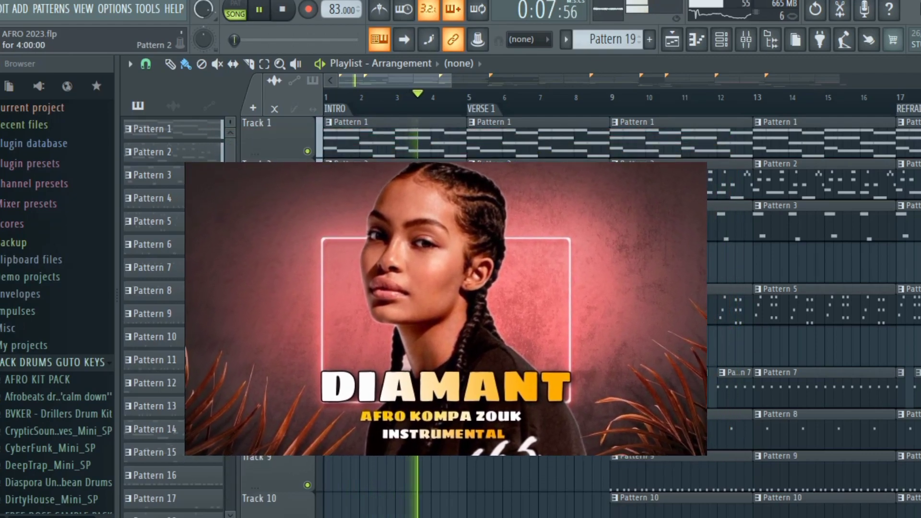
Step: Examine the lower tracks of the intro and verse 1 in the complete AFRO 2023 arrangement during playback
scroll(619, 317, down, 7)
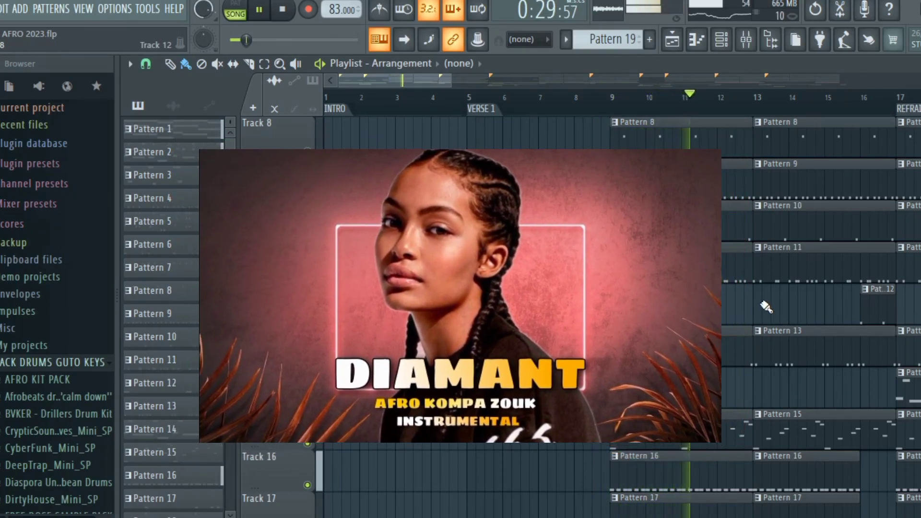
scroll(766, 307, down, 2)
scroll(766, 307, down, 1)
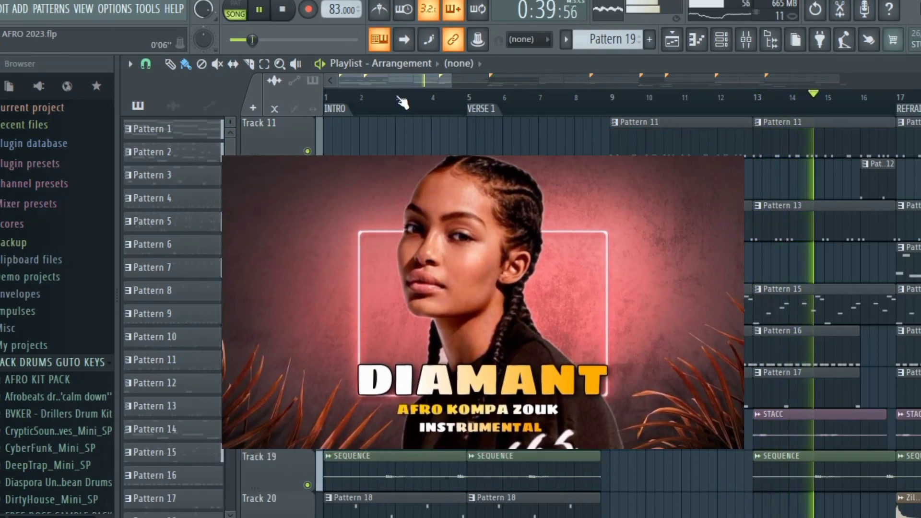
Step: Examine the clips across all tracks of the presolo, solo and refrain sections while the complete arrangement plays
drag(411, 79, 491, 79)
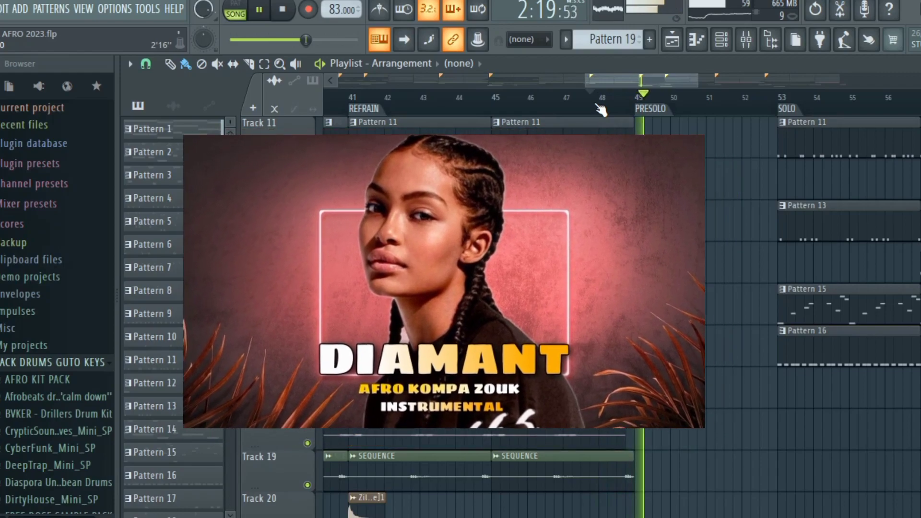
drag(618, 81, 645, 79)
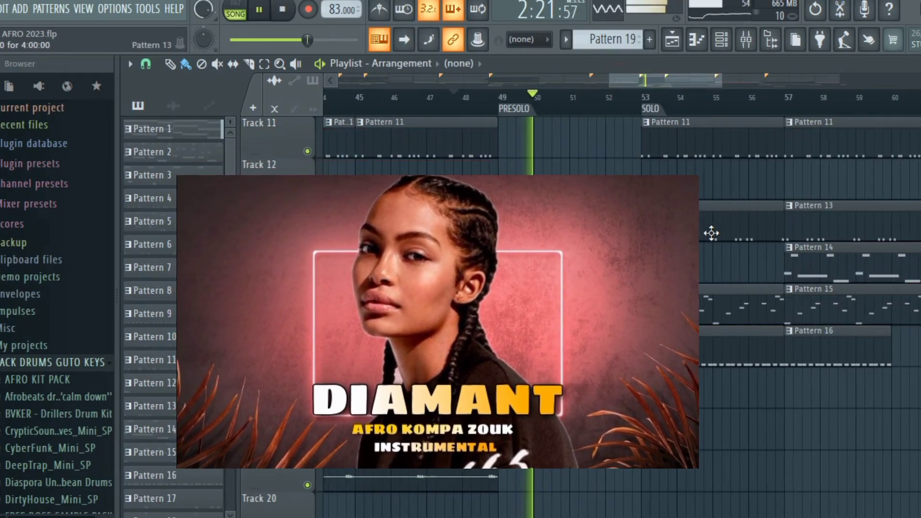
scroll(711, 233, down, 6)
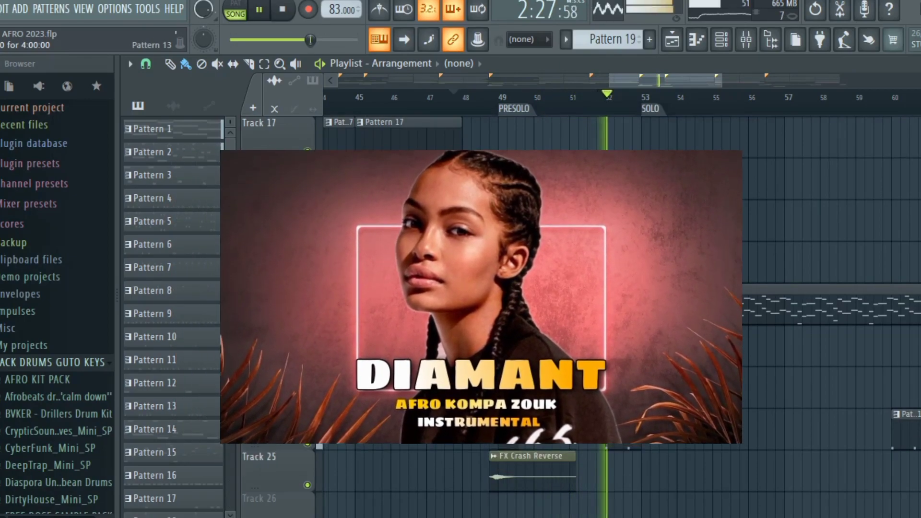
drag(675, 77, 689, 79)
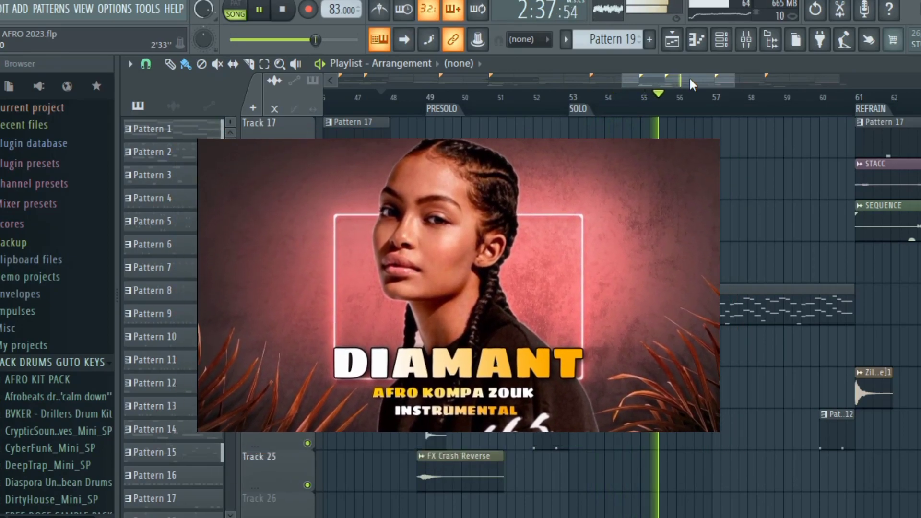
click(691, 78)
drag(698, 82, 712, 87)
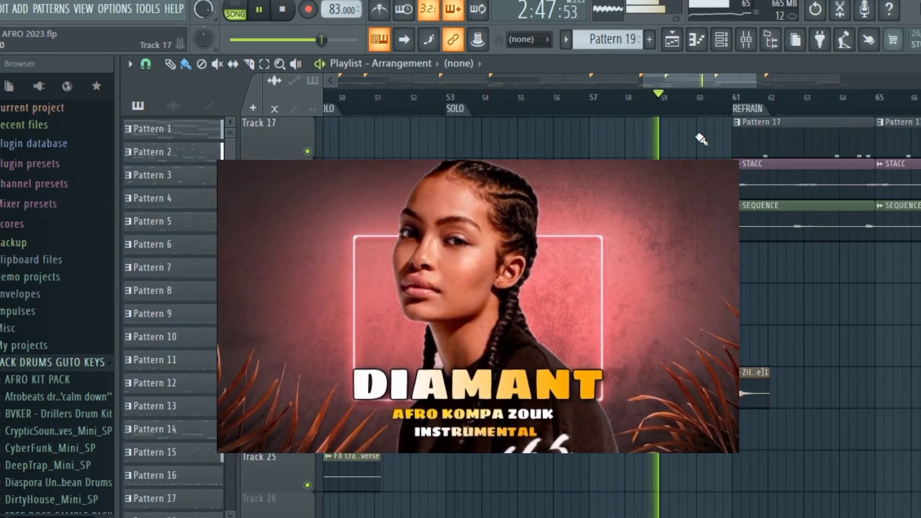
scroll(695, 143, up, 6)
scroll(695, 142, up, 3)
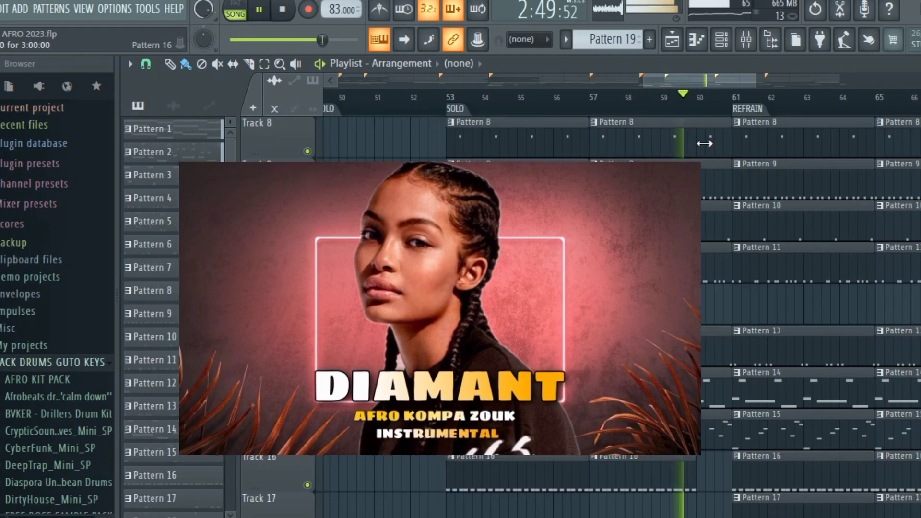
scroll(730, 166, down, 8)
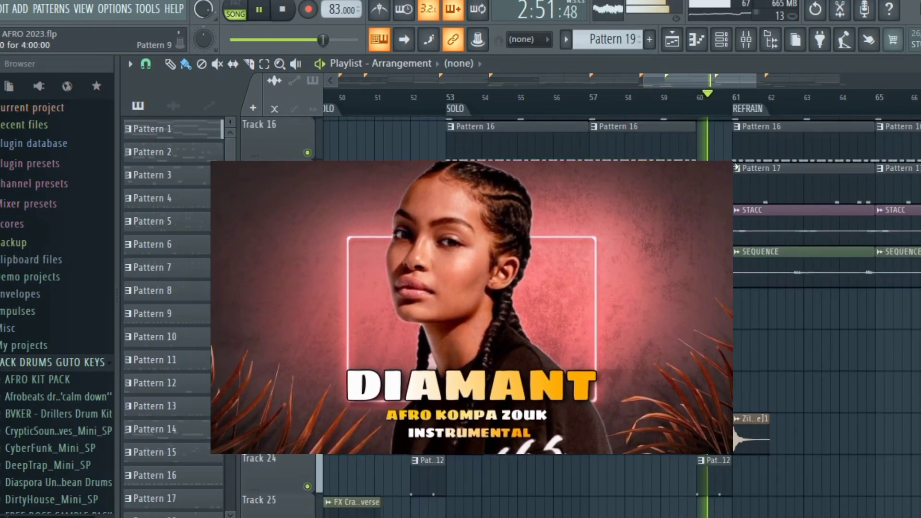